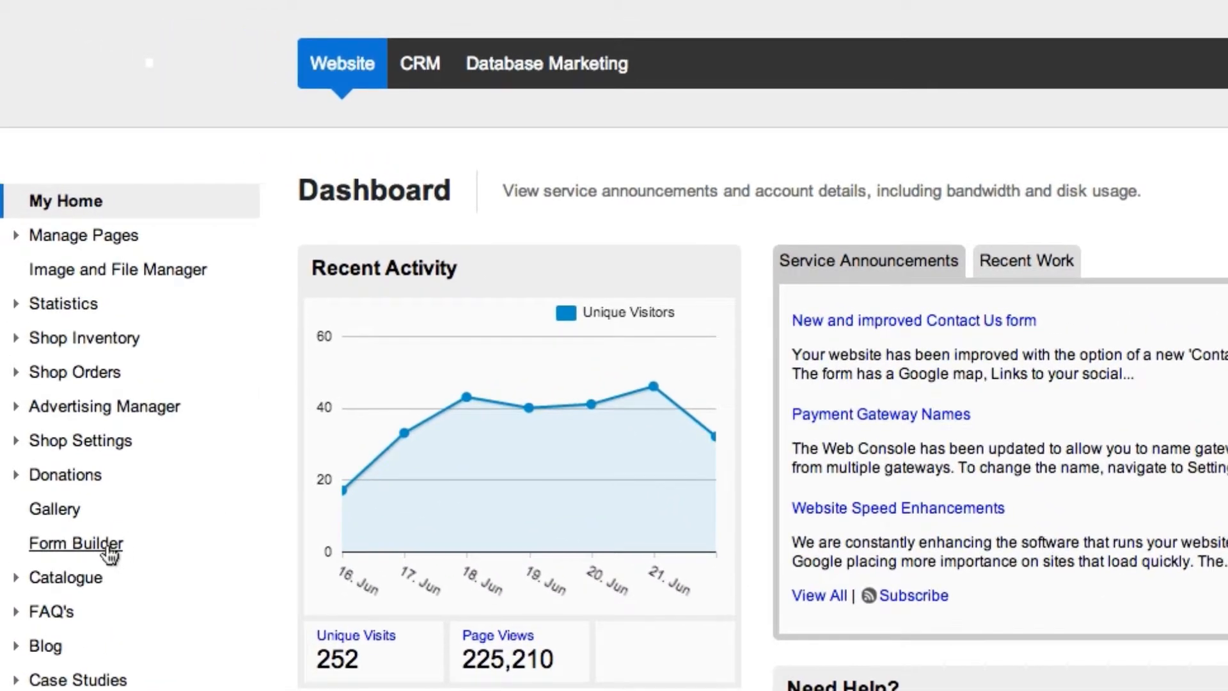
Step: Add a new form in the Form Builder and name it "Quote Request"
left_click(107, 550)
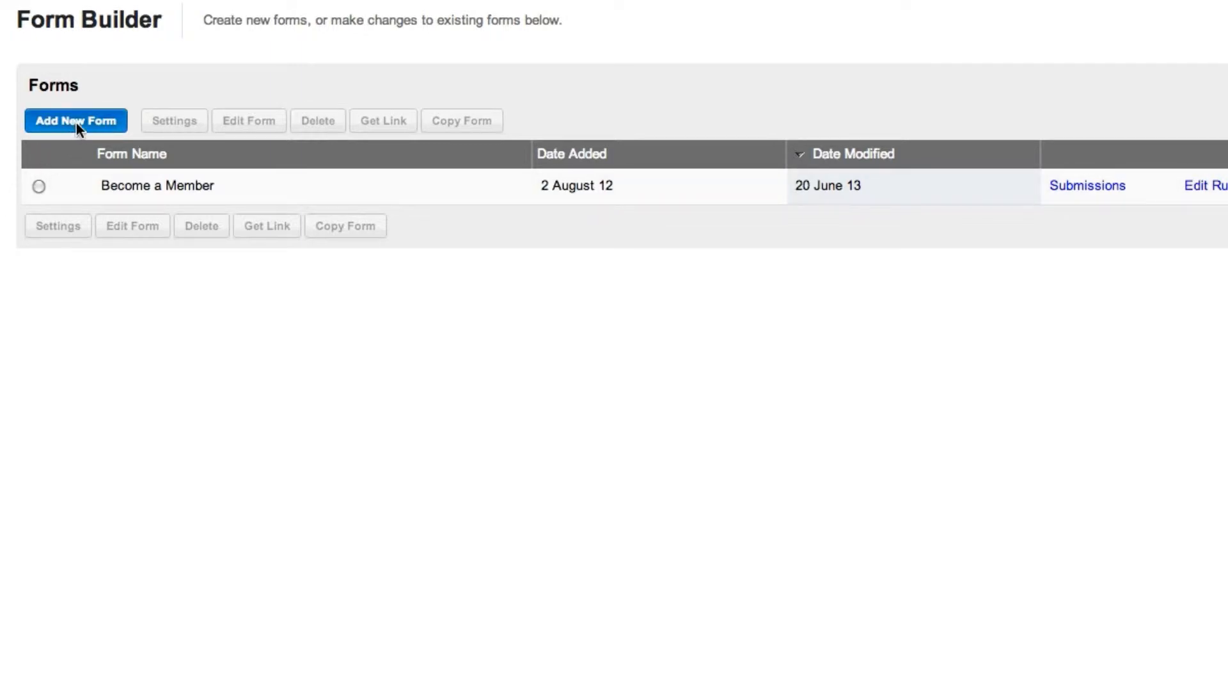
left_click(75, 122)
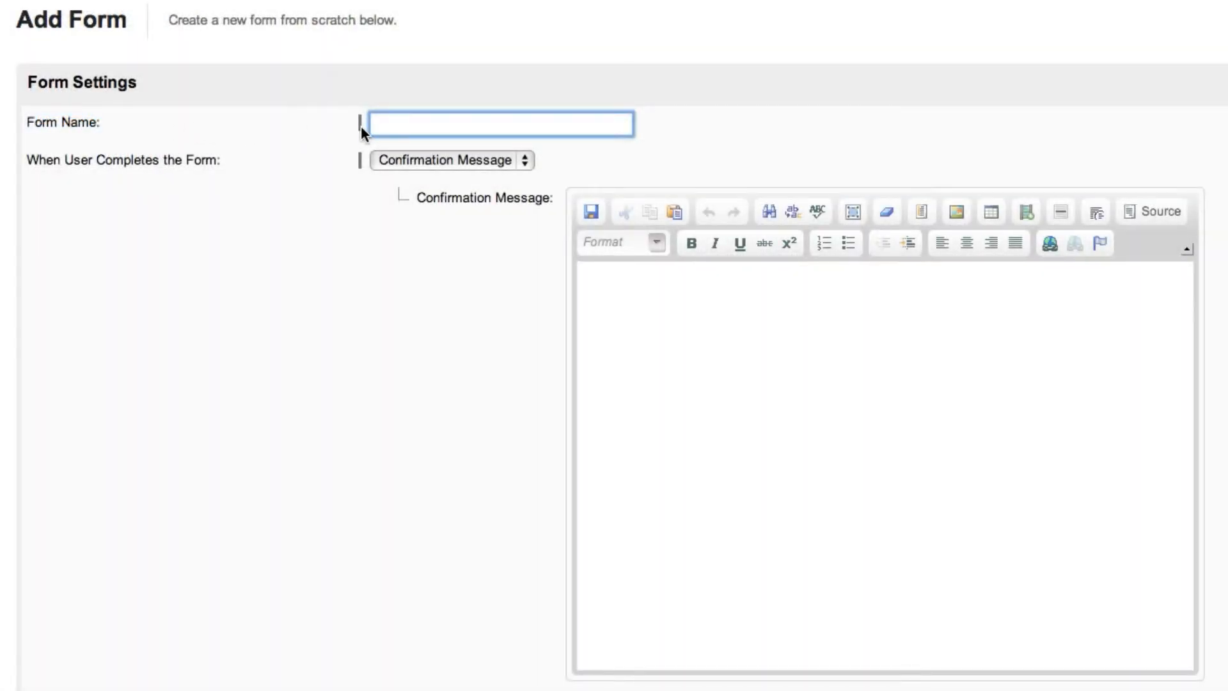
type("Quote Request")
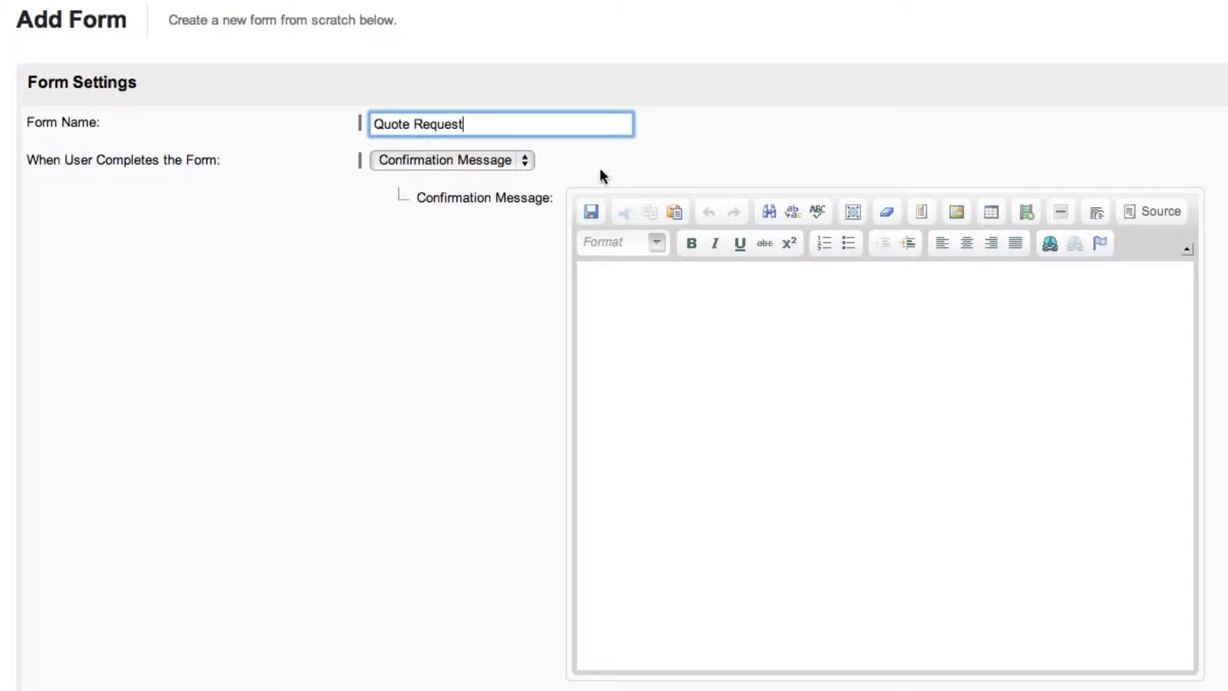
Step: Paste the prepared HTML thank-you text into the confirmation message's source and return to the formatted view
left_click(1127, 216)
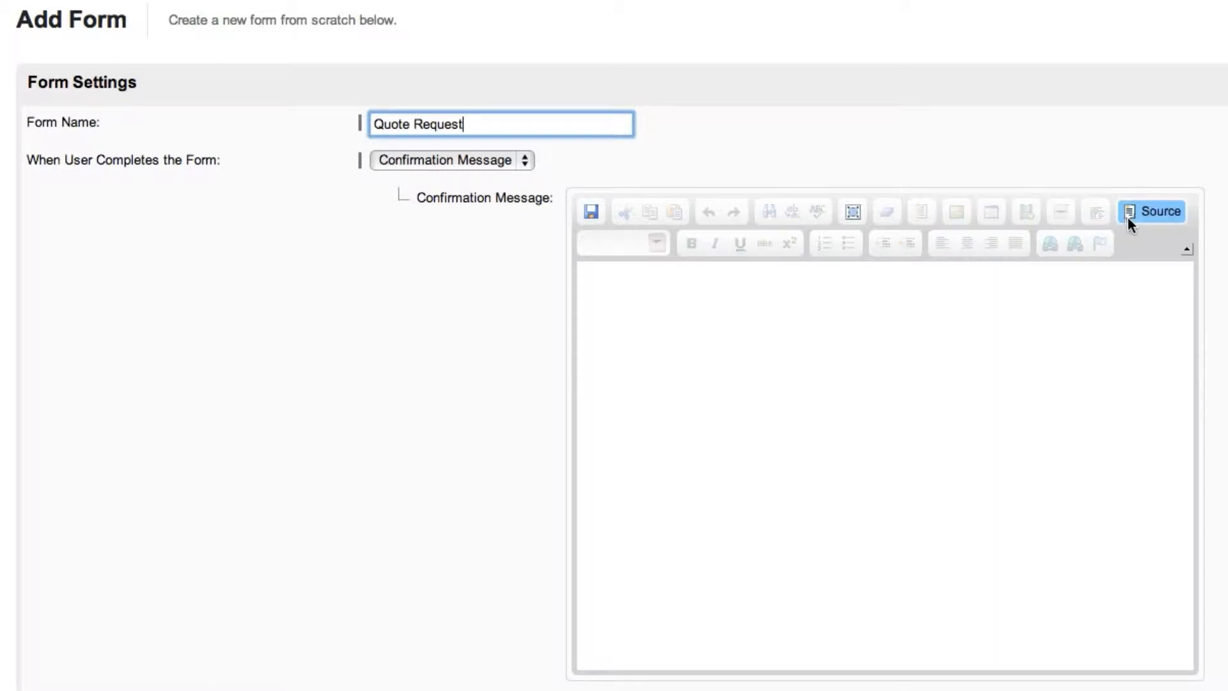
left_click(959, 284)
type("<h1>  \tThanks for contacting us!</h1>  <h2>  \tWe&#39;ll prepare a quote for you and contact you by email soon.</h2>  <hr />  <p>  \tIn the meantime, feel free to browse our <a href=\"#\">online store</a>, or find out more about The Web Console by visiting our <a href=\"#\">About Us</a> page.&nbsp;</p>")
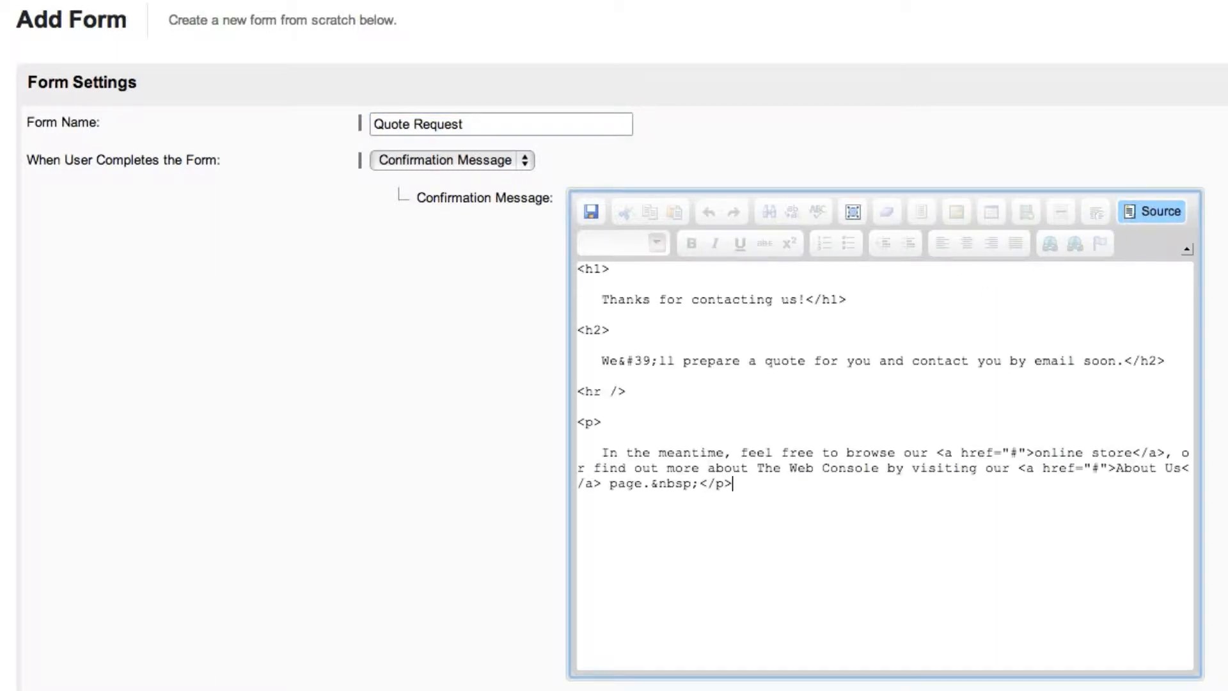
left_click(1140, 211)
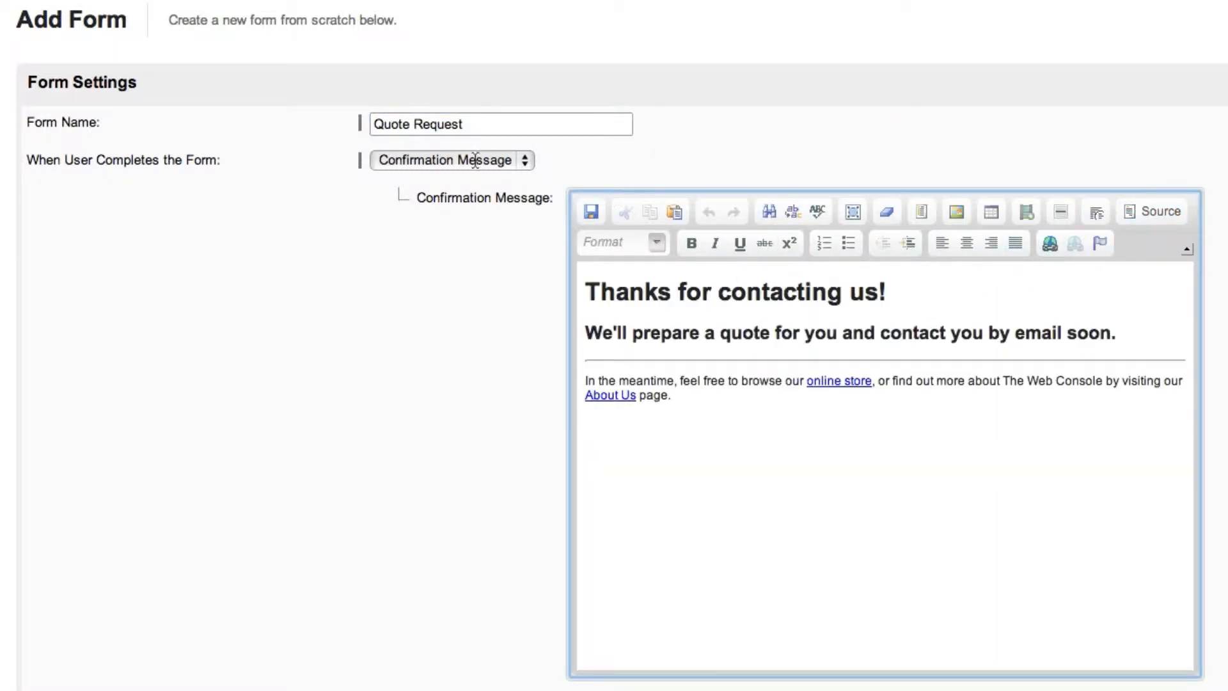
Step: Set the form's completion action to Redirect to URL, linking to the website's Blog page
left_click(519, 160)
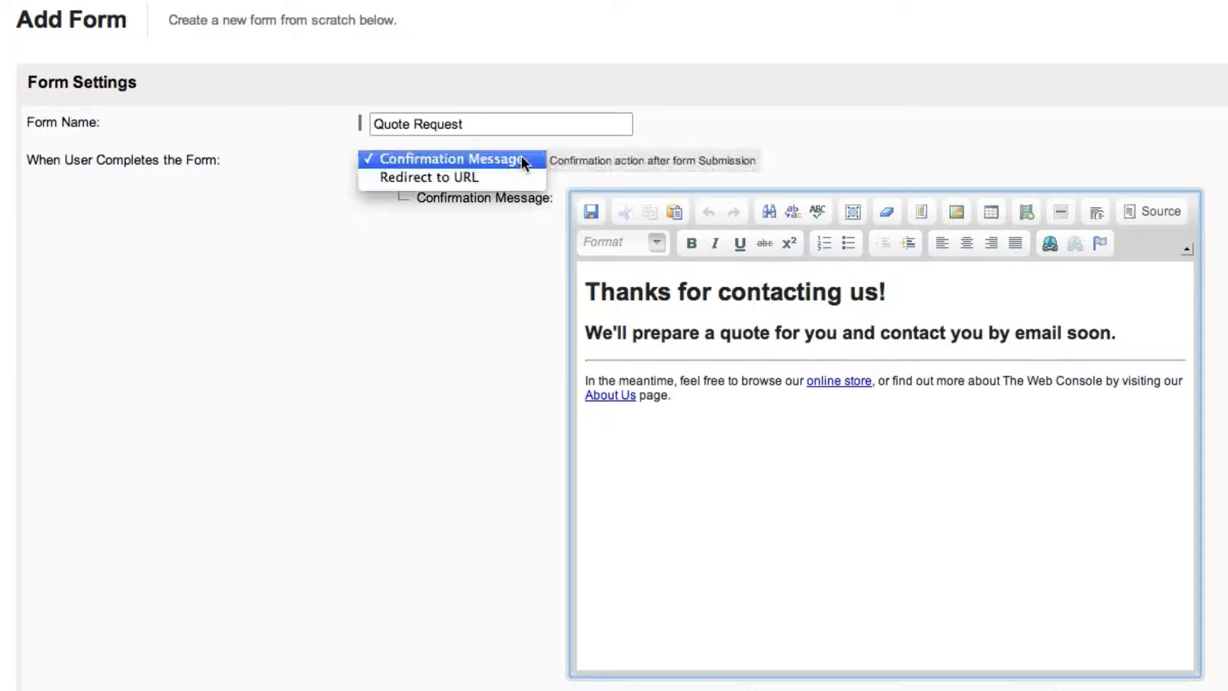
left_click(509, 173)
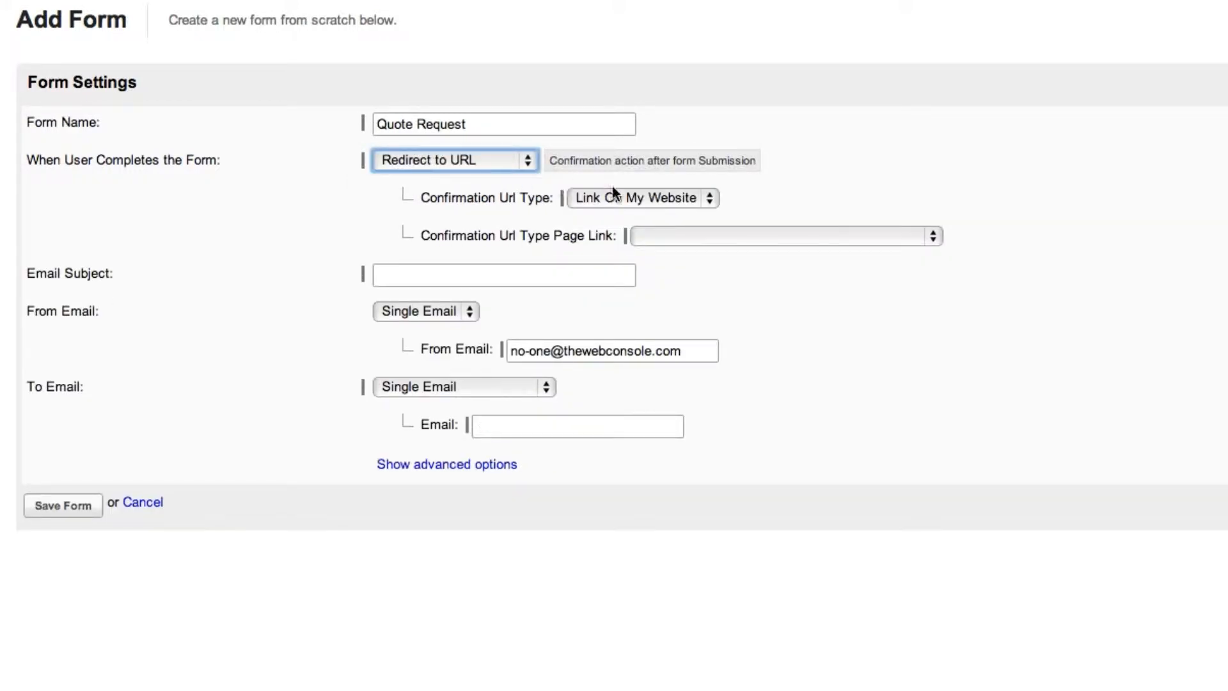
left_click(714, 197)
left_click(713, 198)
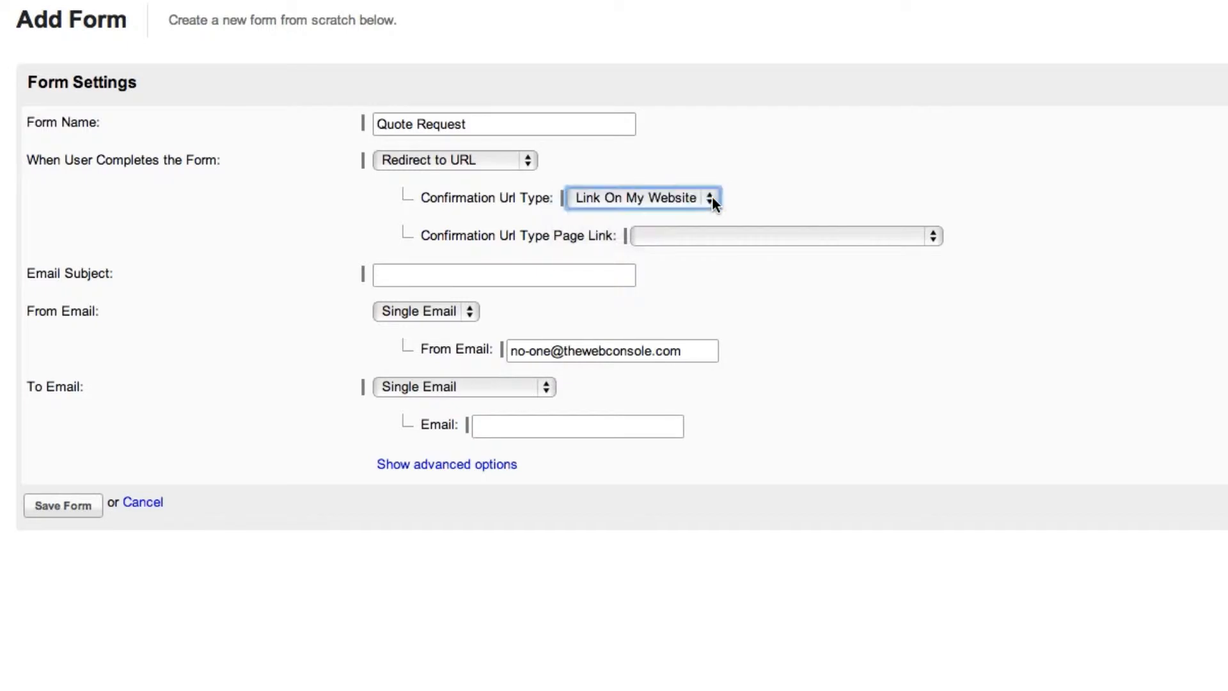
left_click(930, 232)
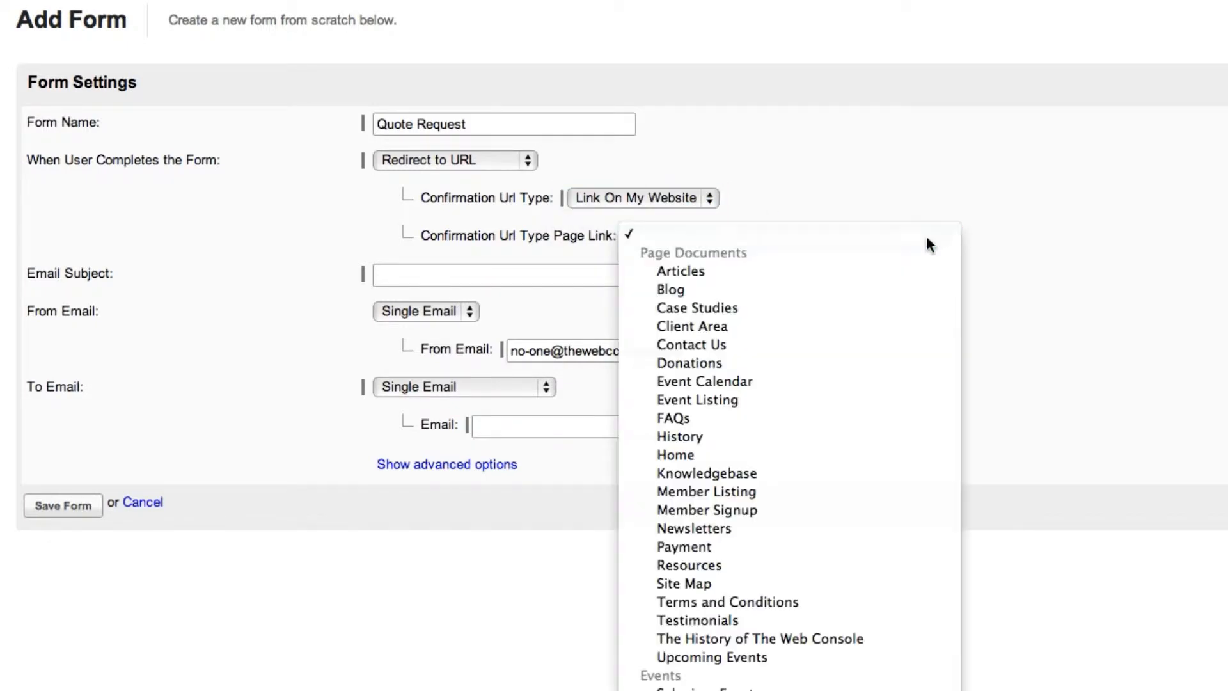
left_click(921, 286)
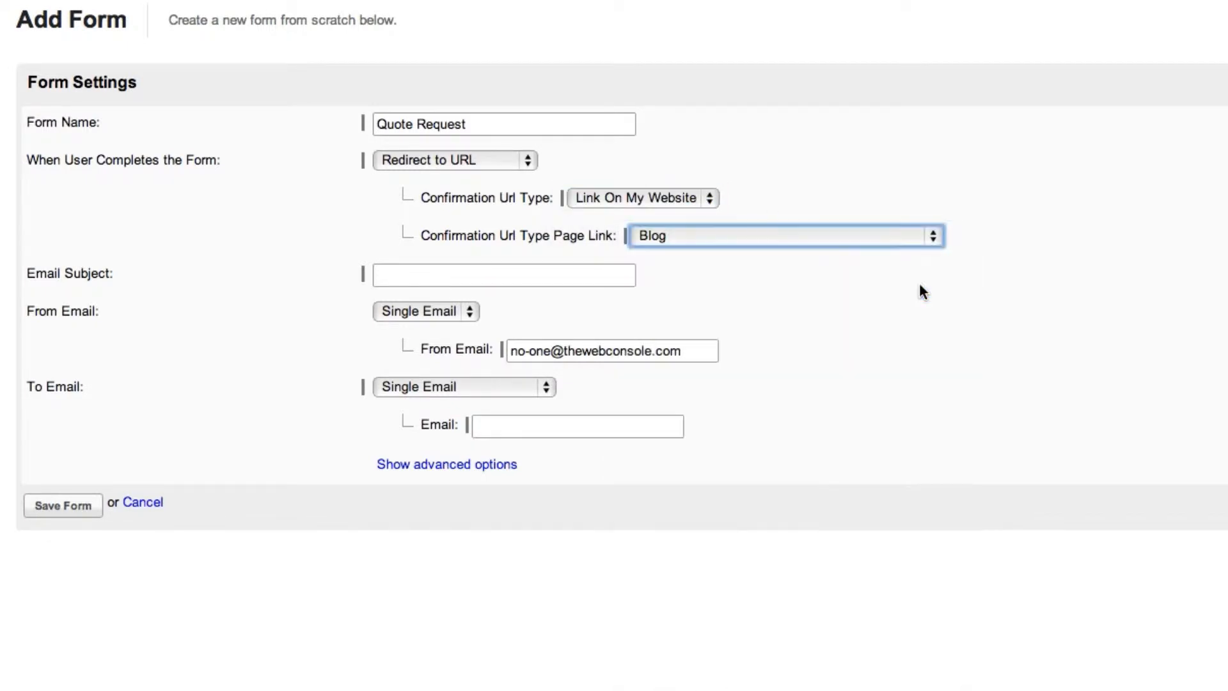
left_click(716, 199)
left_click(712, 216)
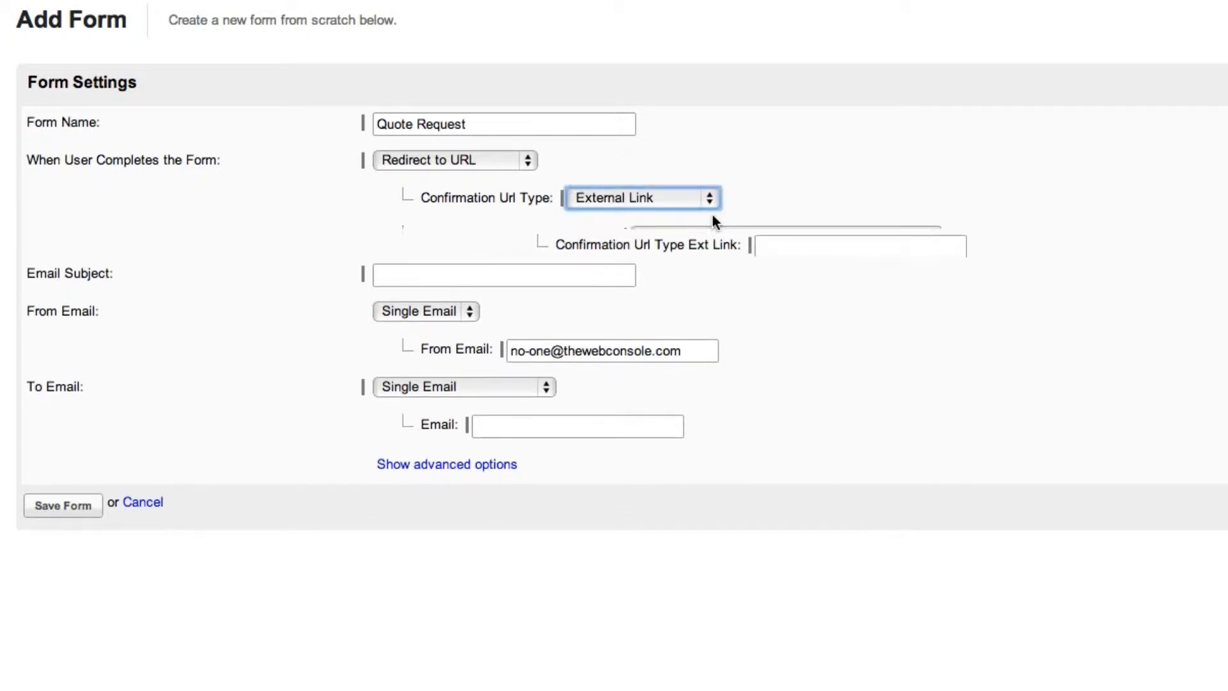
left_click(791, 236)
type("ww")
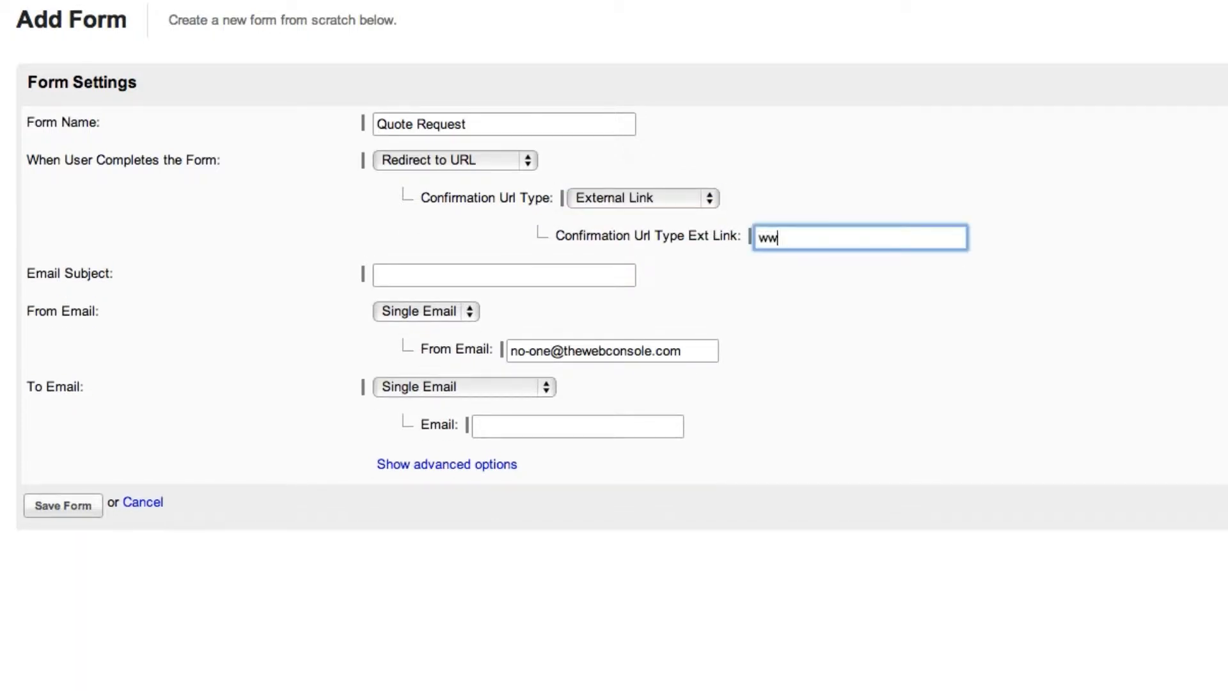
type("w.google.com")
Step: Set the email subject to "Online Quote Request" and change the From Email to the company's sales address
left_click(519, 272)
type("O")
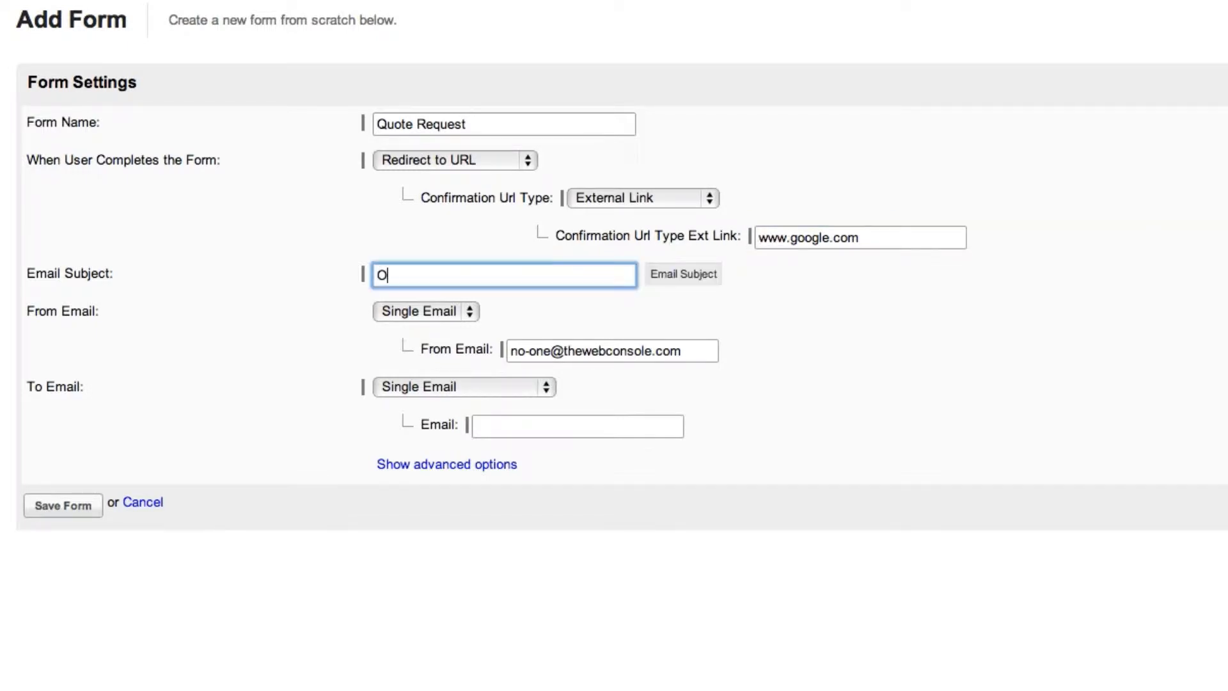
type("nline Quote Request")
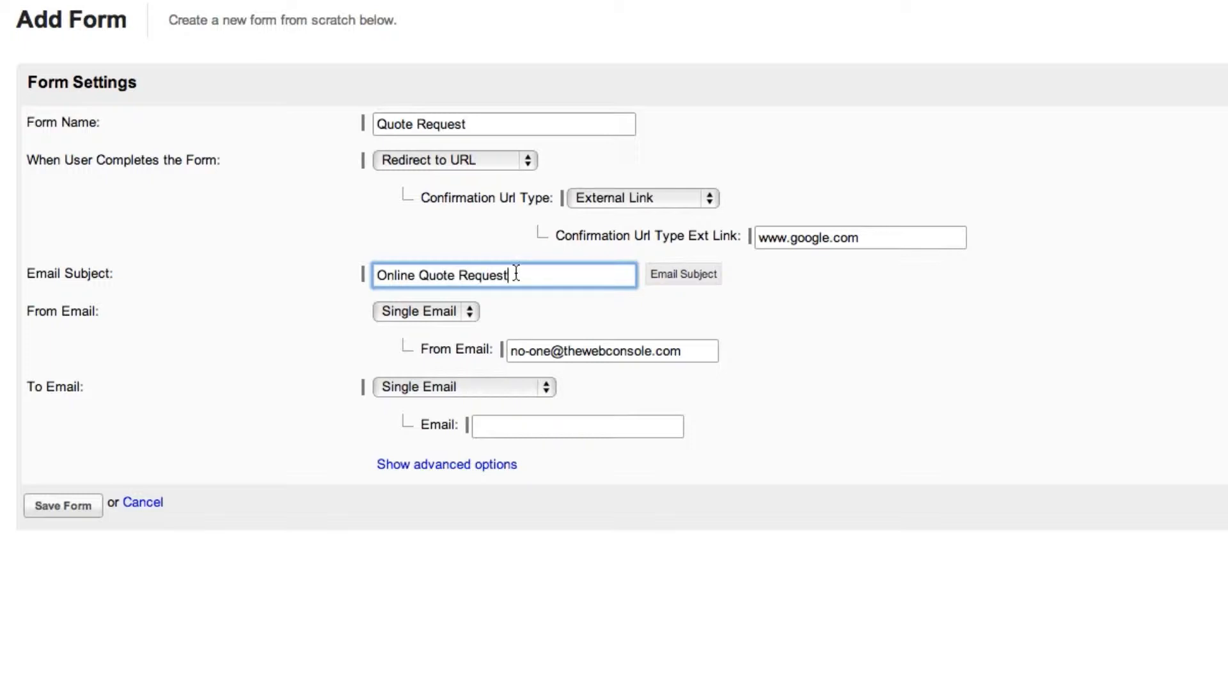
left_click_drag(551, 352, 508, 352)
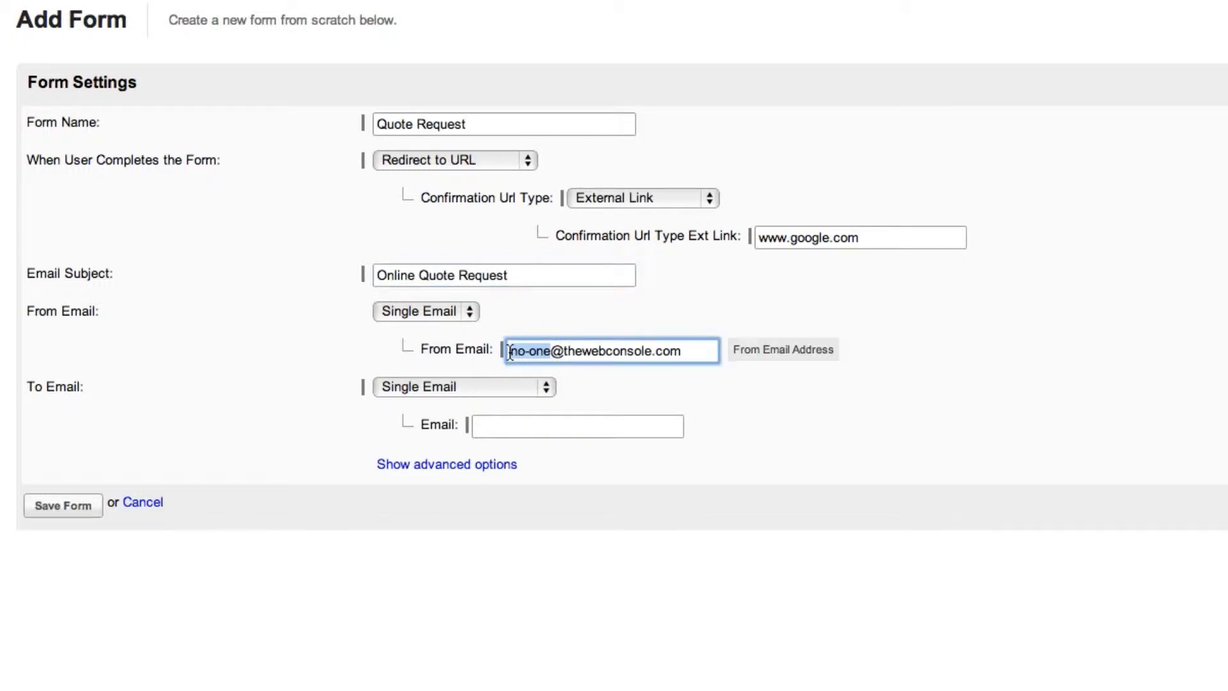
type("sales")
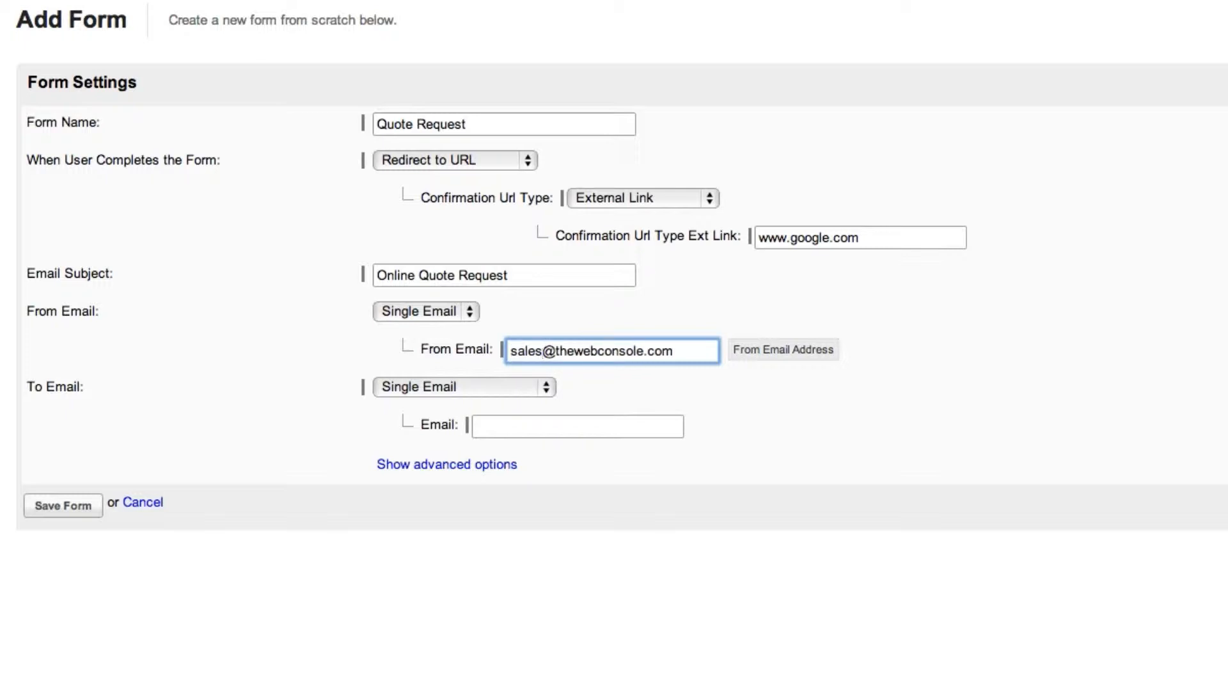
Step: Keep the To Email mode as Single Email and enter the company's sales address as the recipient
left_click(547, 383)
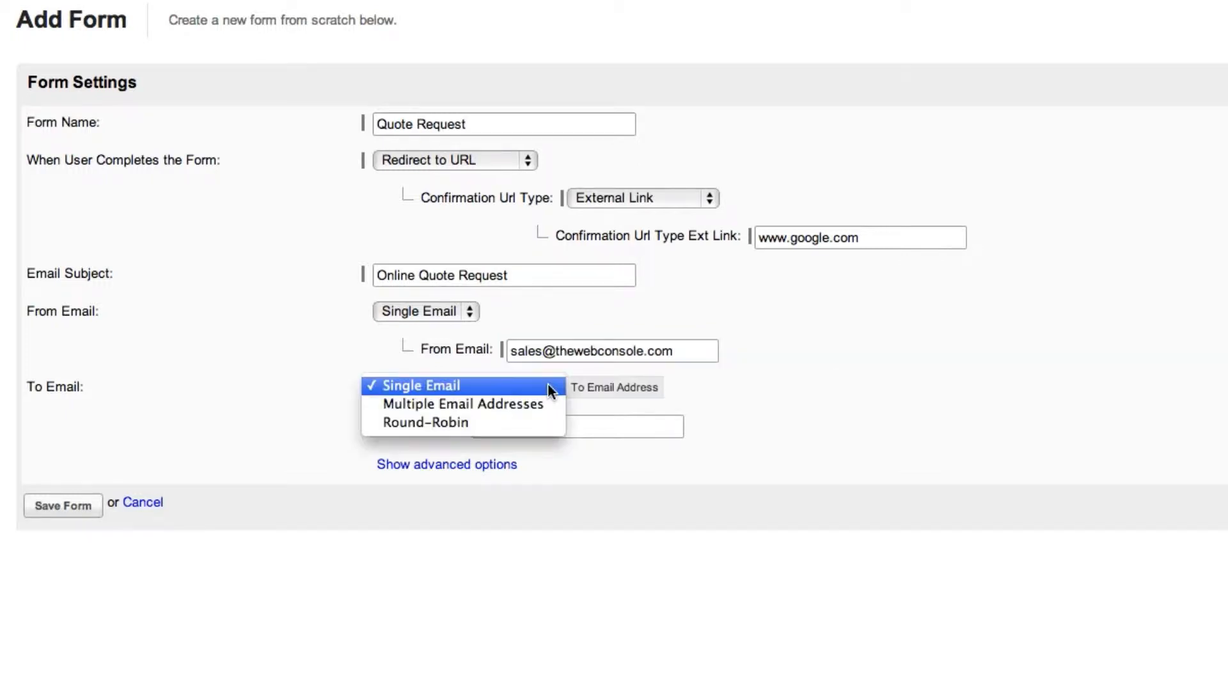
left_click(549, 386)
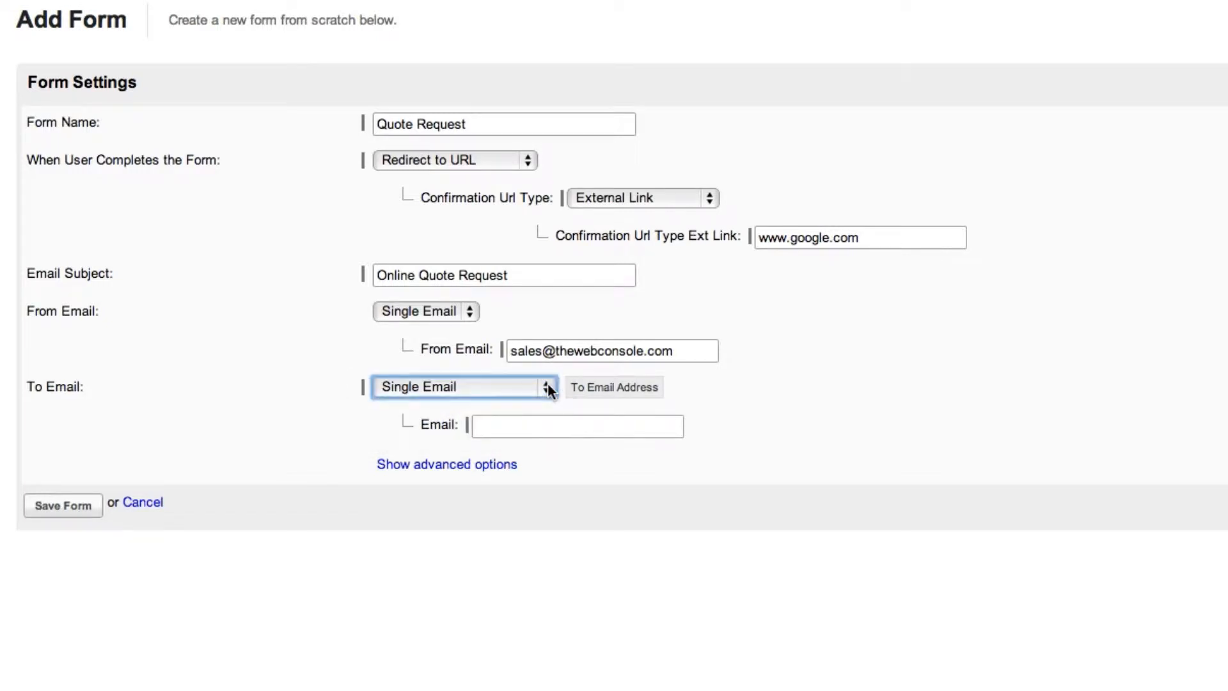
left_click(545, 427)
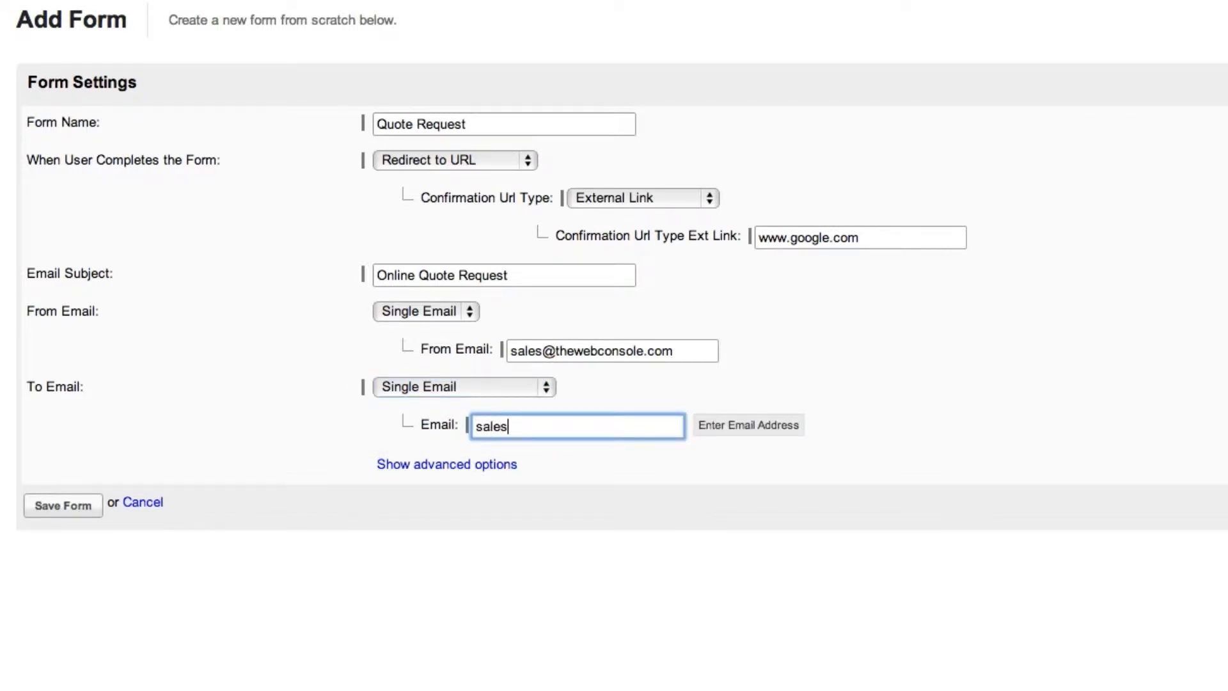
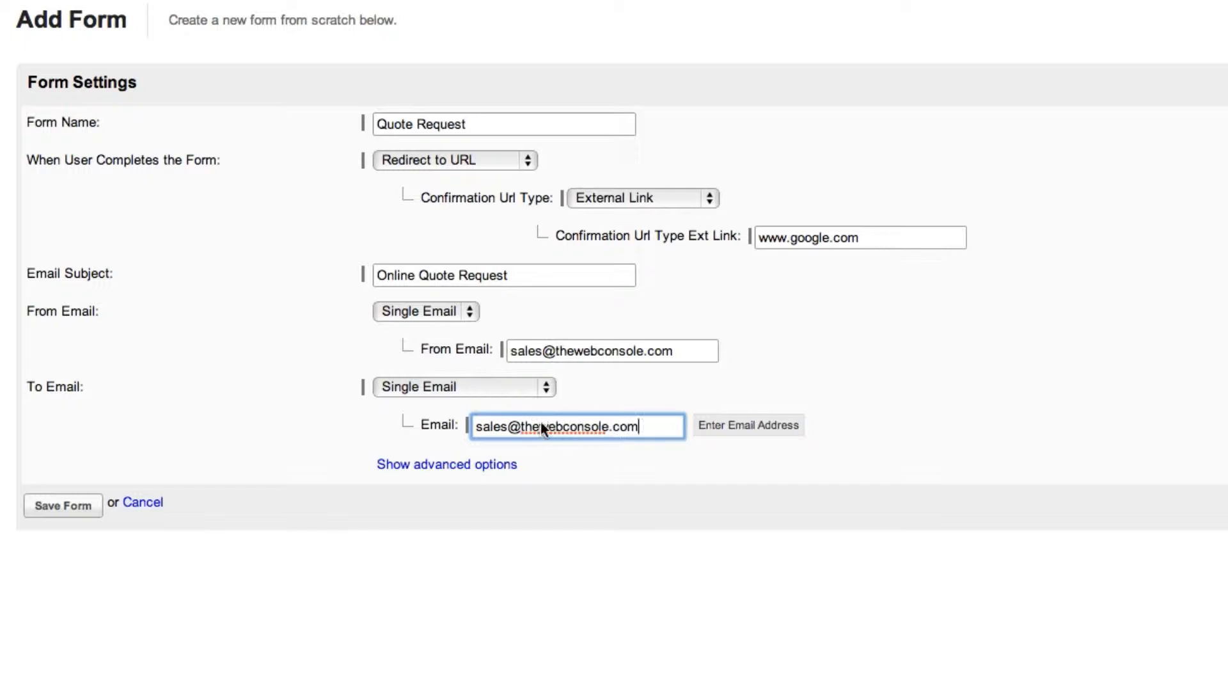
Step: Try Multiple Email Addresses as the To Email mode, and change it to Round-Robin
left_click(547, 387)
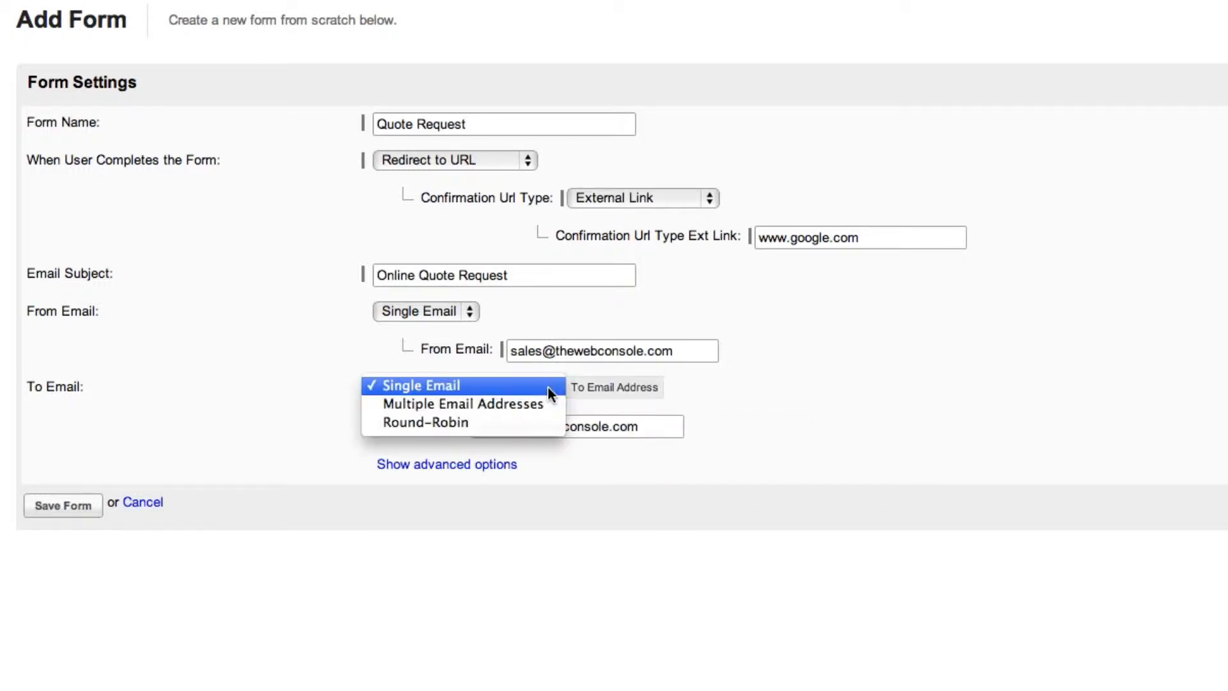
left_click(545, 403)
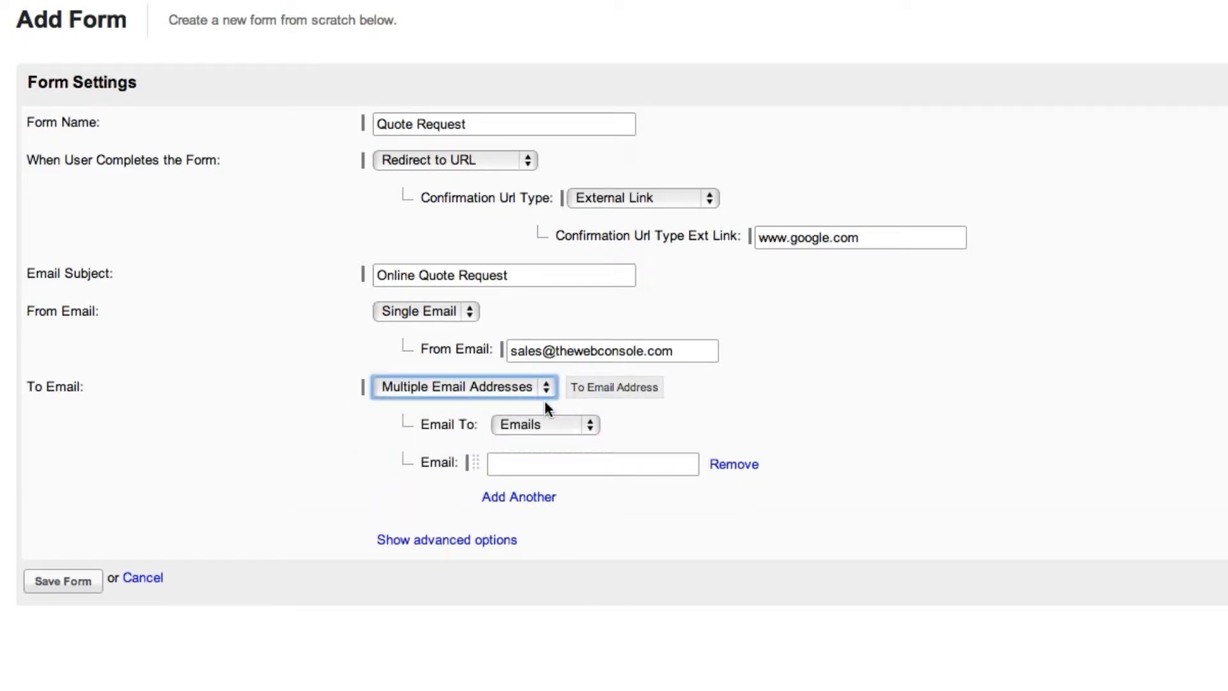
left_click(546, 386)
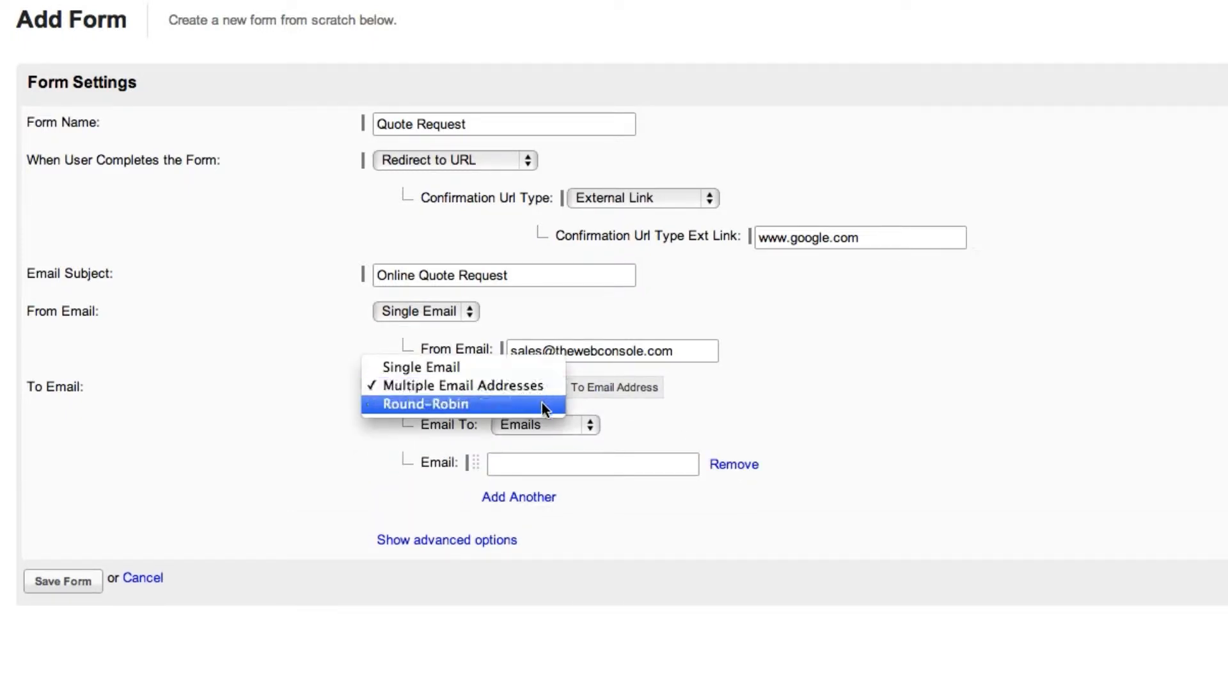
left_click(544, 404)
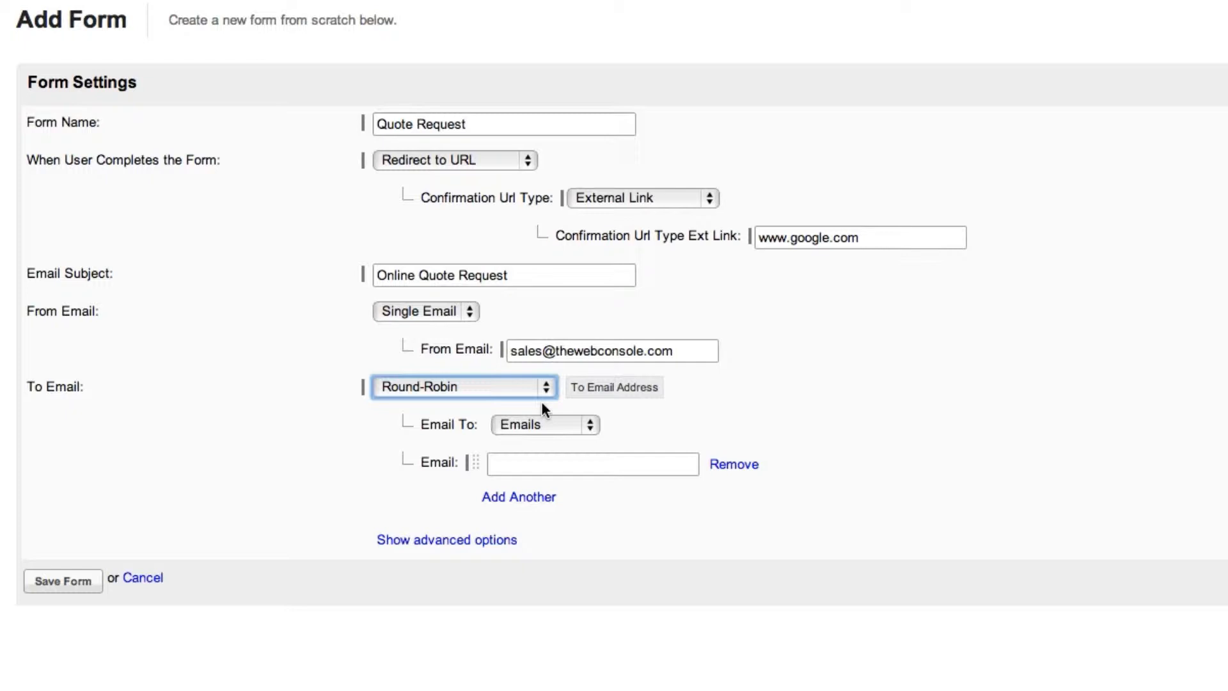
Step: Enter two staff members' email addresses as the round-robin recipients
left_click(547, 465)
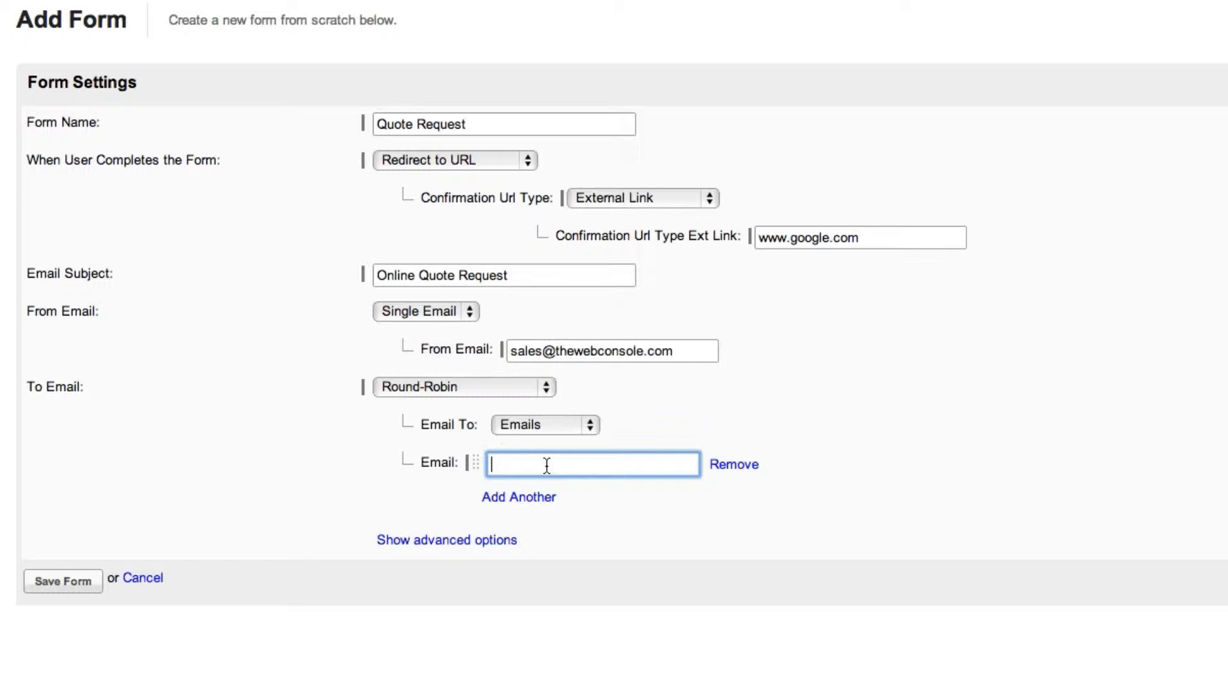
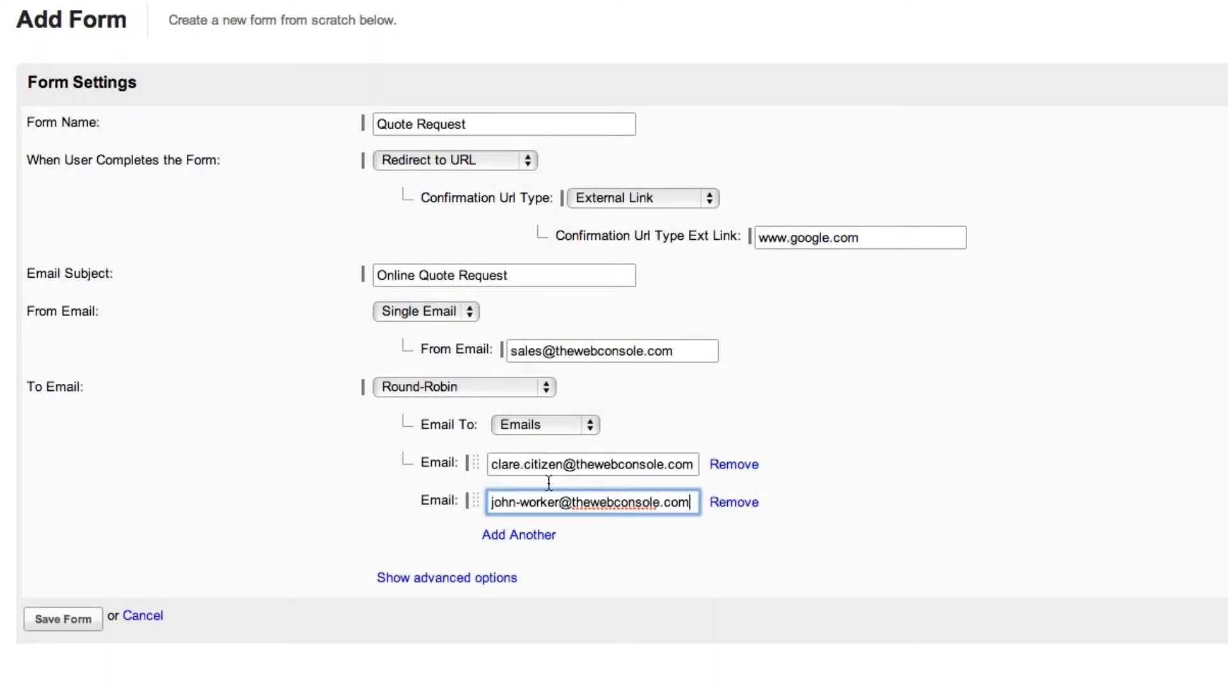
Step: Try All my Users as the round-robin recipients, and change them to Roles with the Sales email group
left_click(589, 424)
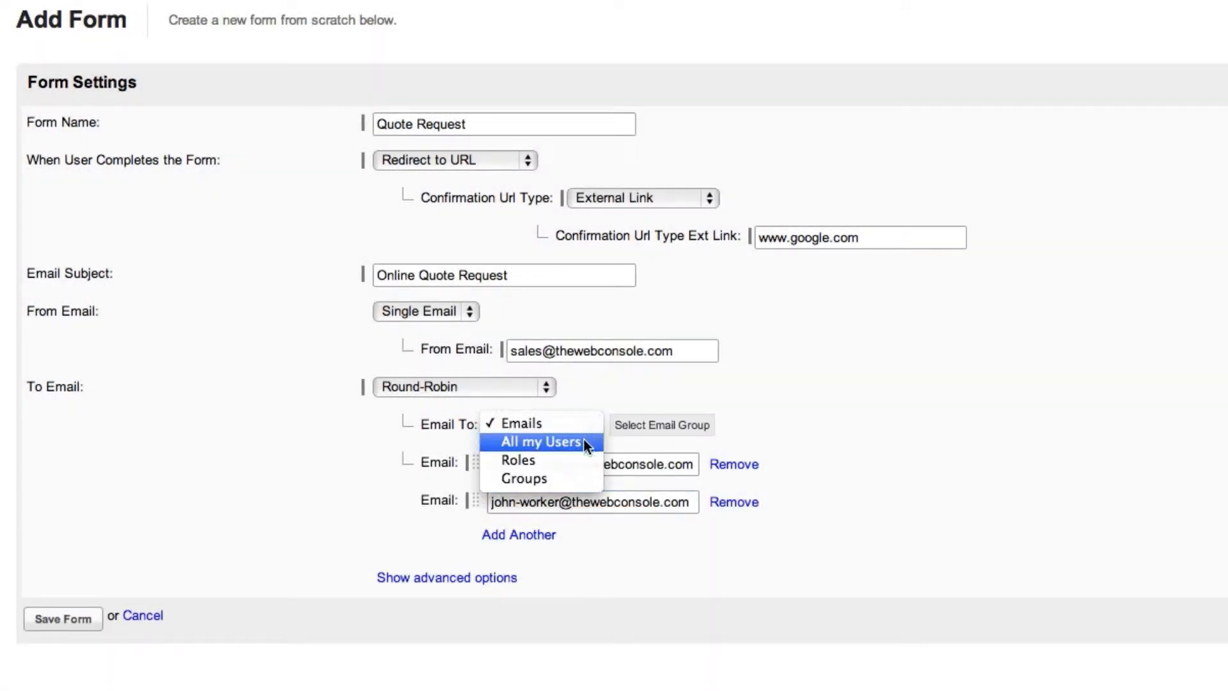
left_click(584, 442)
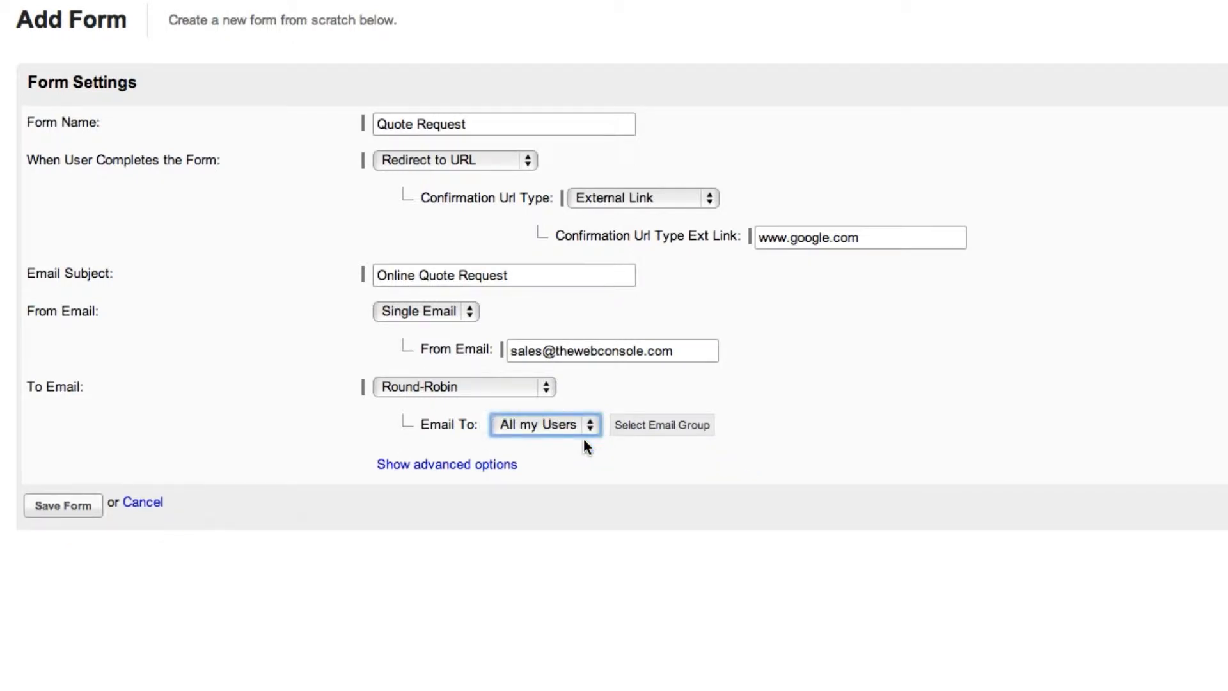
left_click(594, 423)
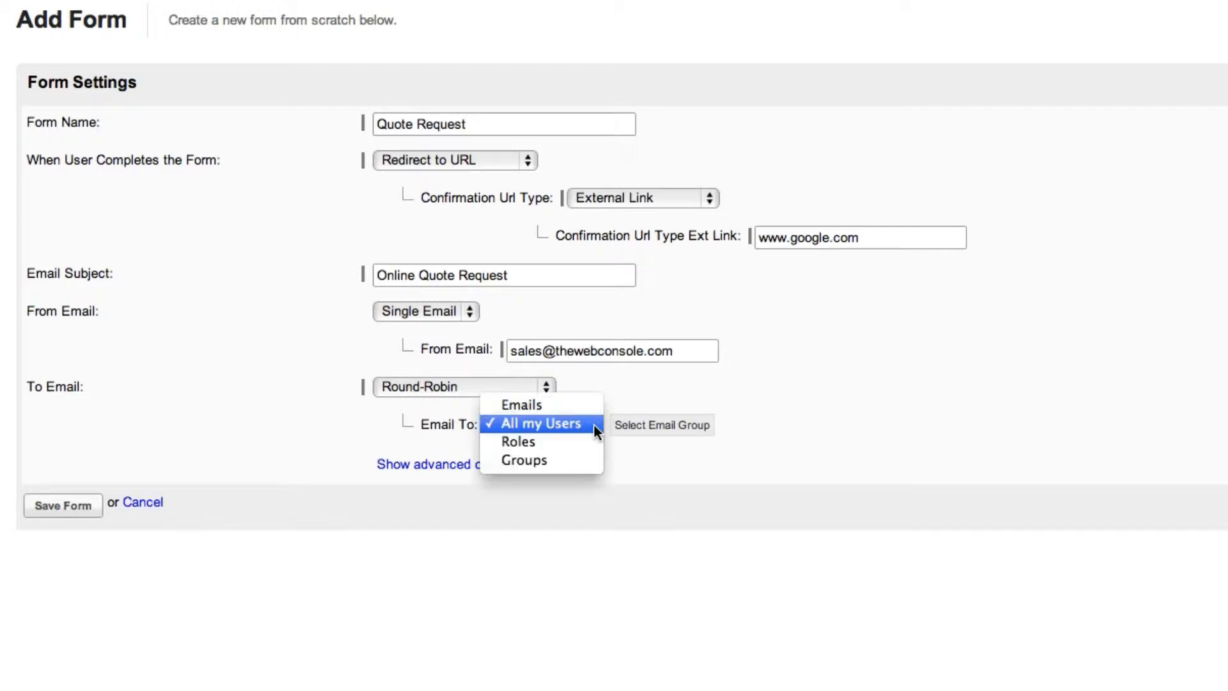
left_click(586, 440)
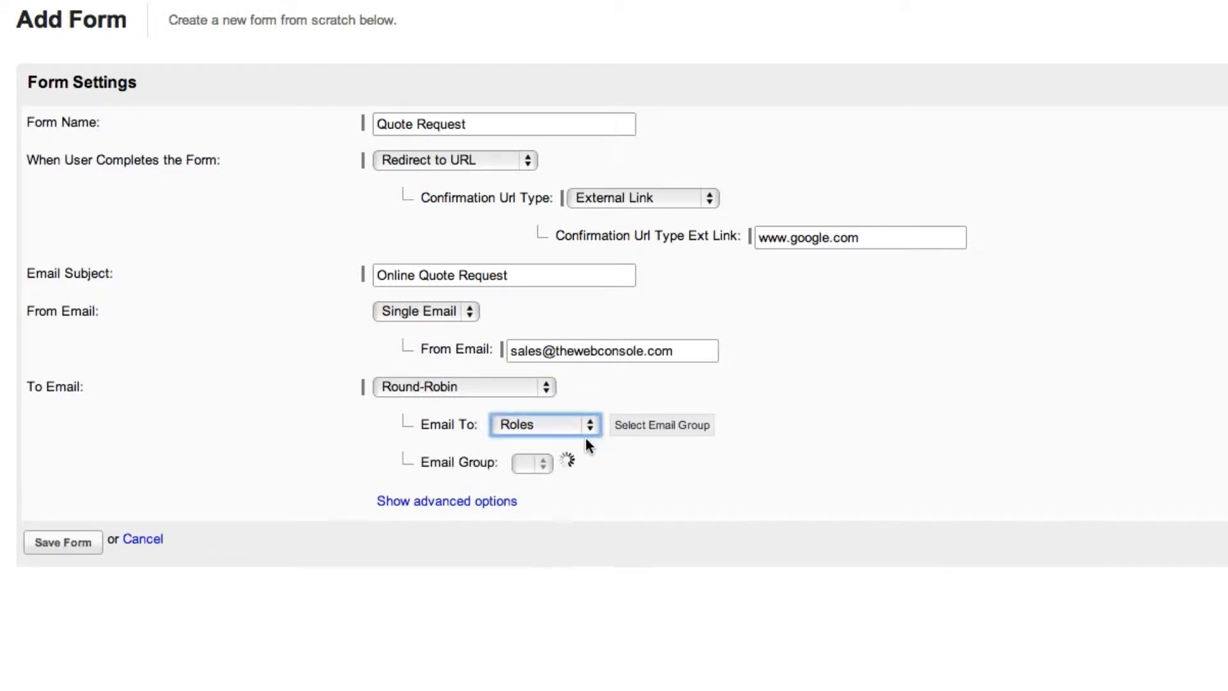
left_click(625, 455)
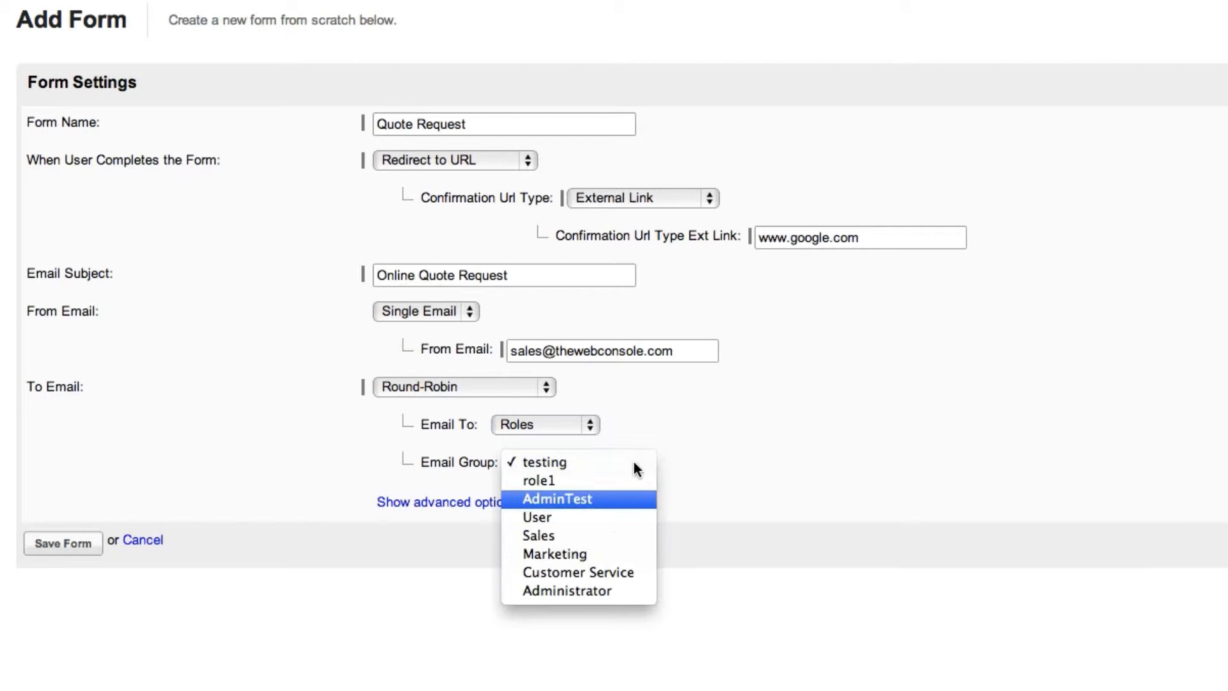
left_click(618, 535)
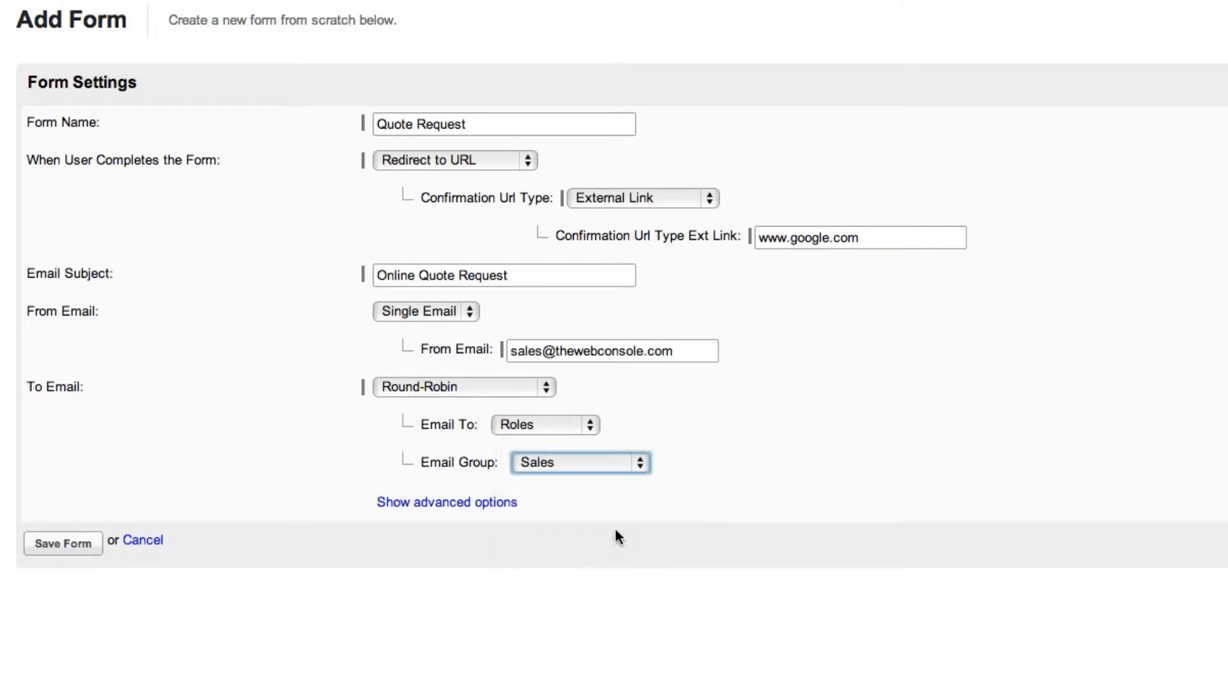
Step: Show the form's advanced options and set Label Position to Label above field
left_click(496, 504)
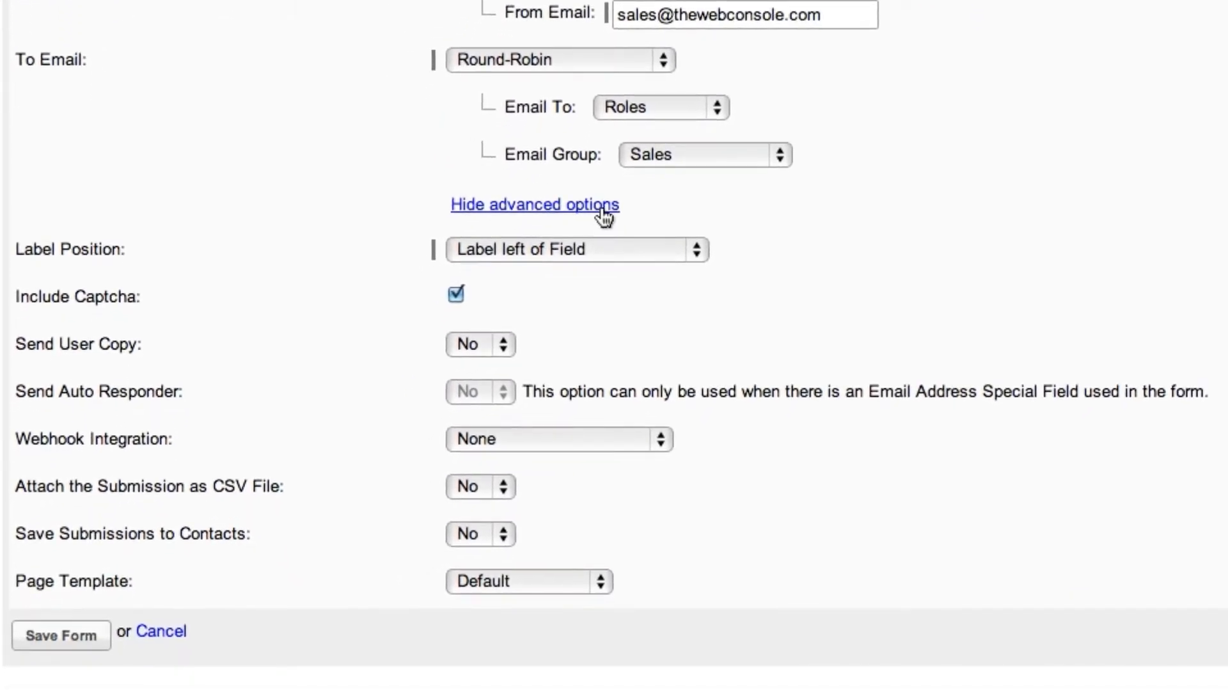
left_click(702, 258)
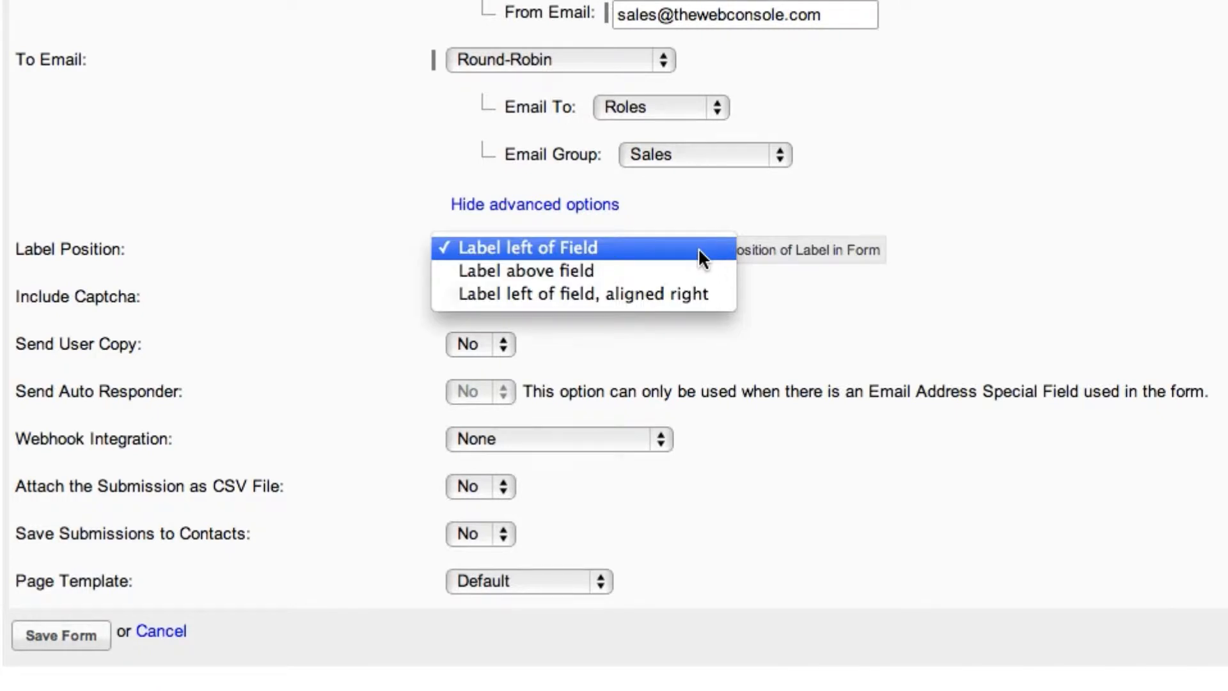
left_click(698, 272)
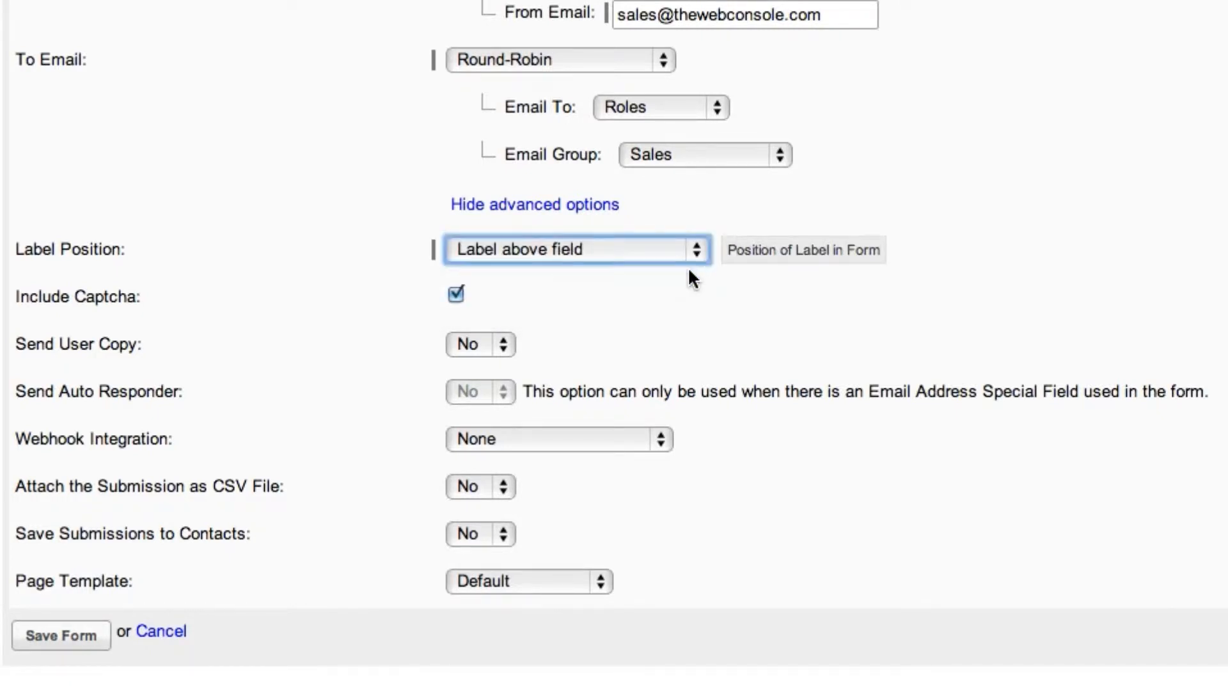
Step: Toggle Include Captcha off and back on, and fill in the Security Word field on the sample form
left_click(456, 295)
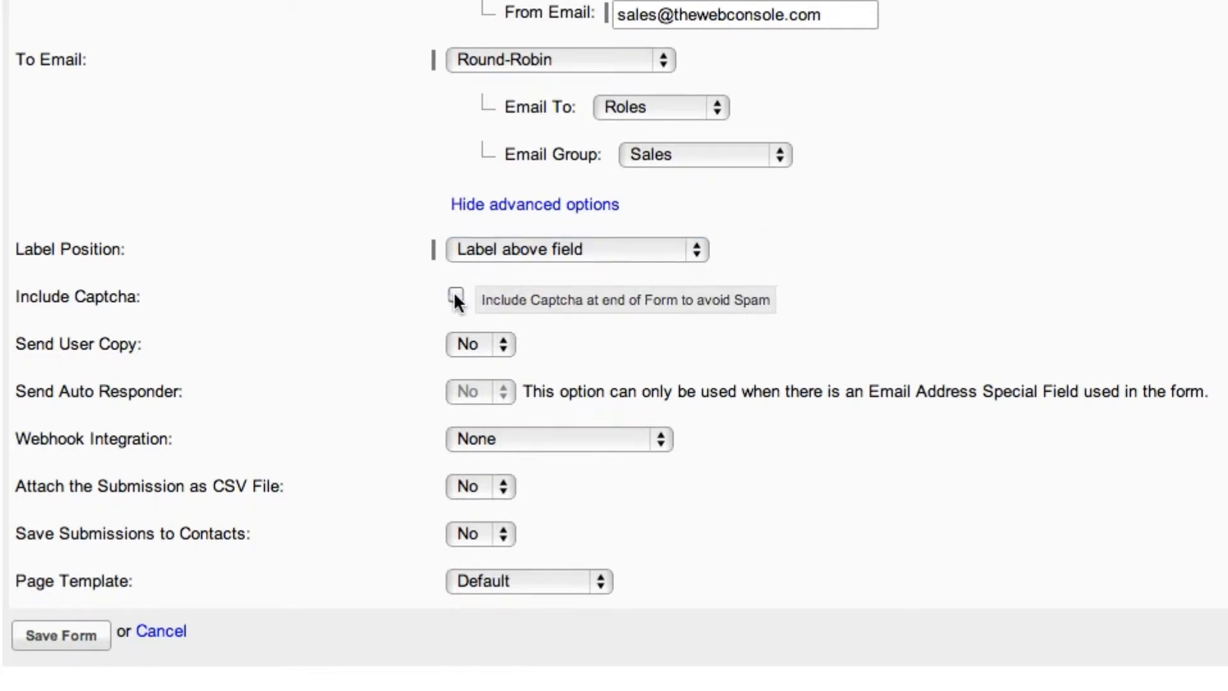
left_click(456, 296)
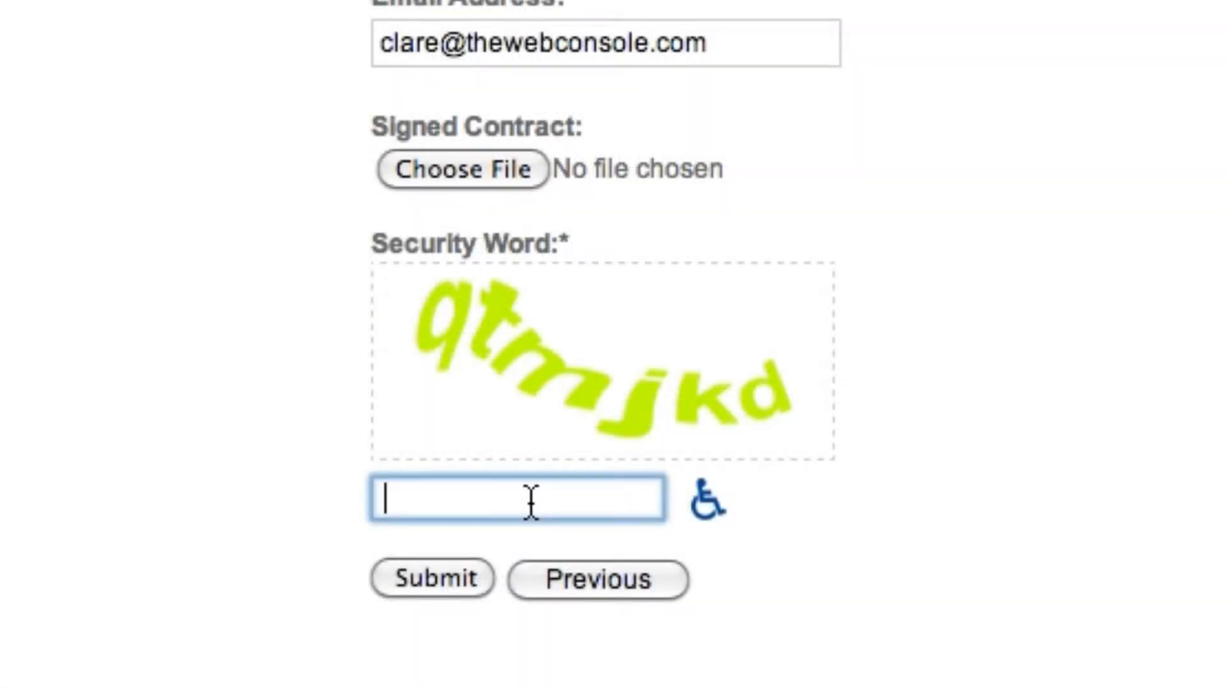
type("qtmjk")
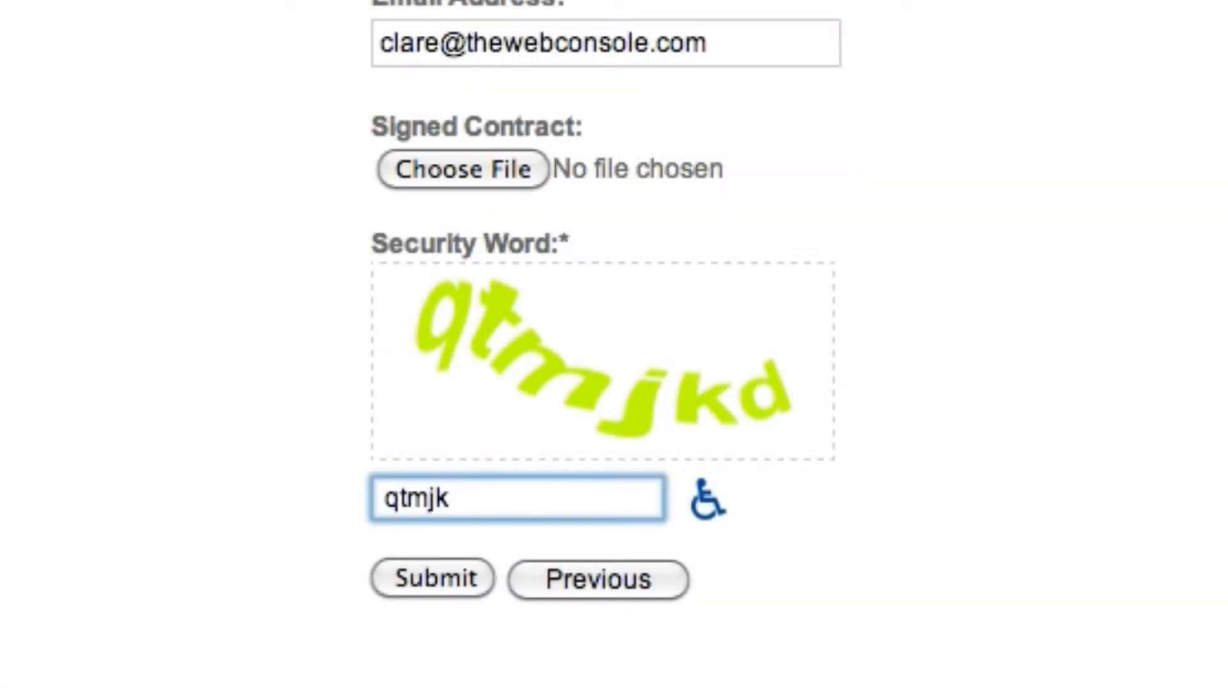
type("d")
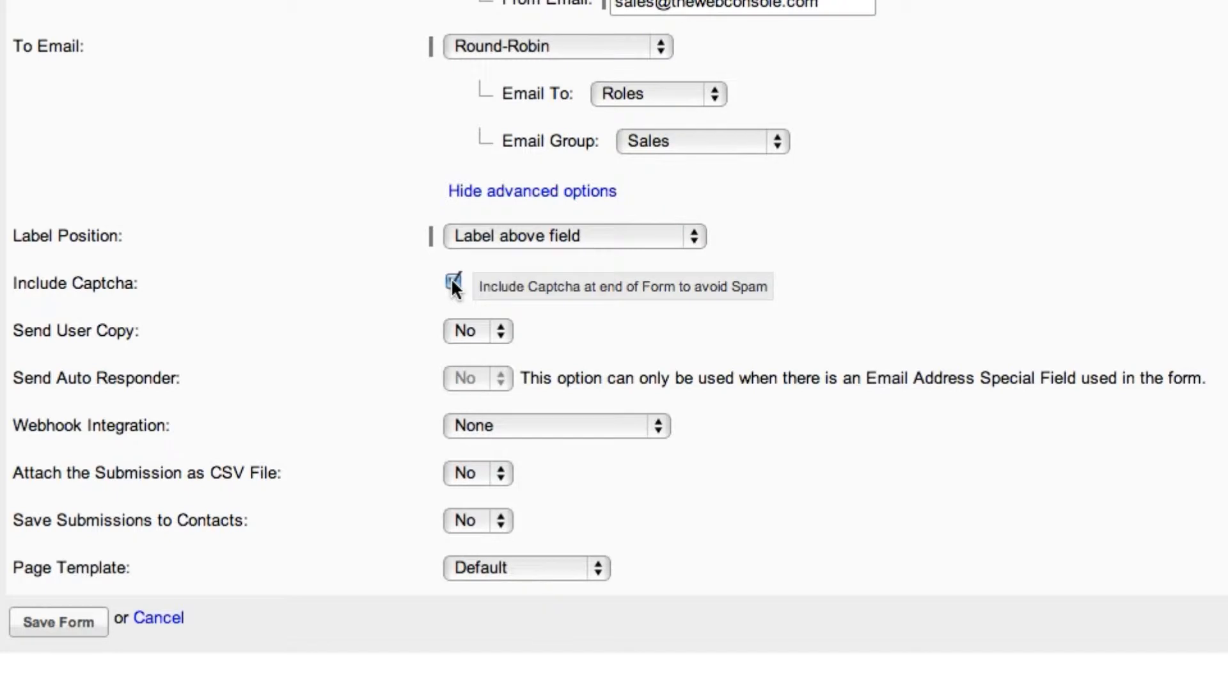
Step: Set Send User Copy to Yes and leave its Email Field on No Email Fields
left_click(503, 329)
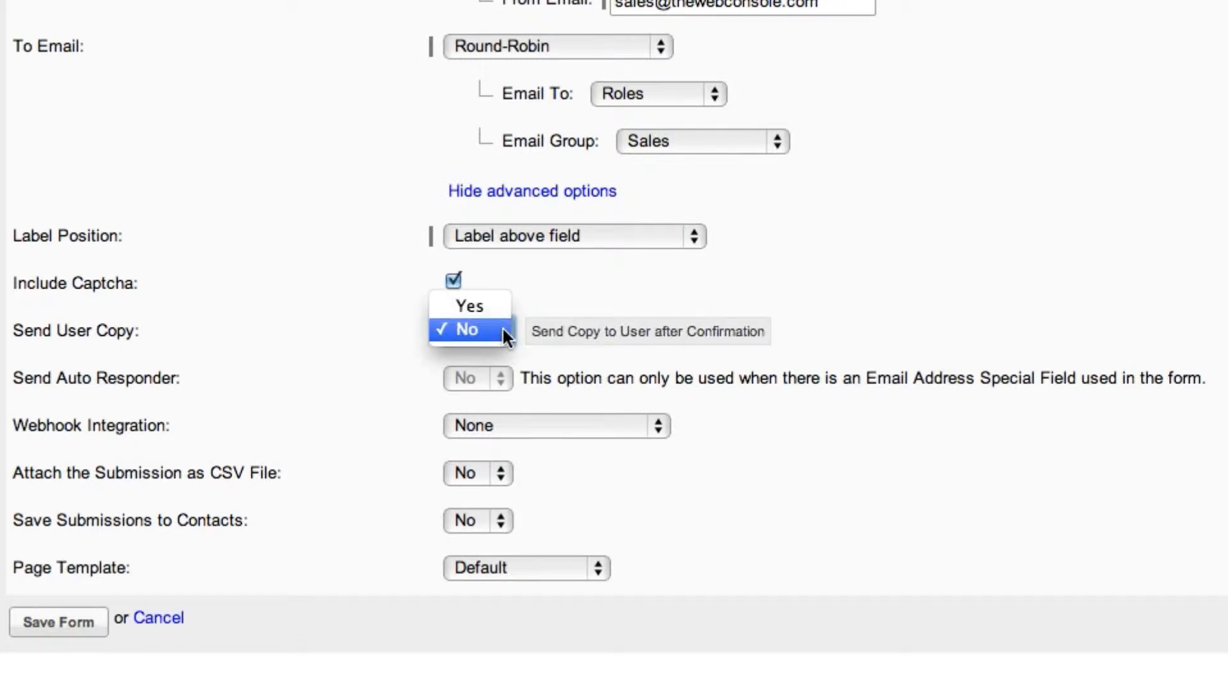
left_click(497, 305)
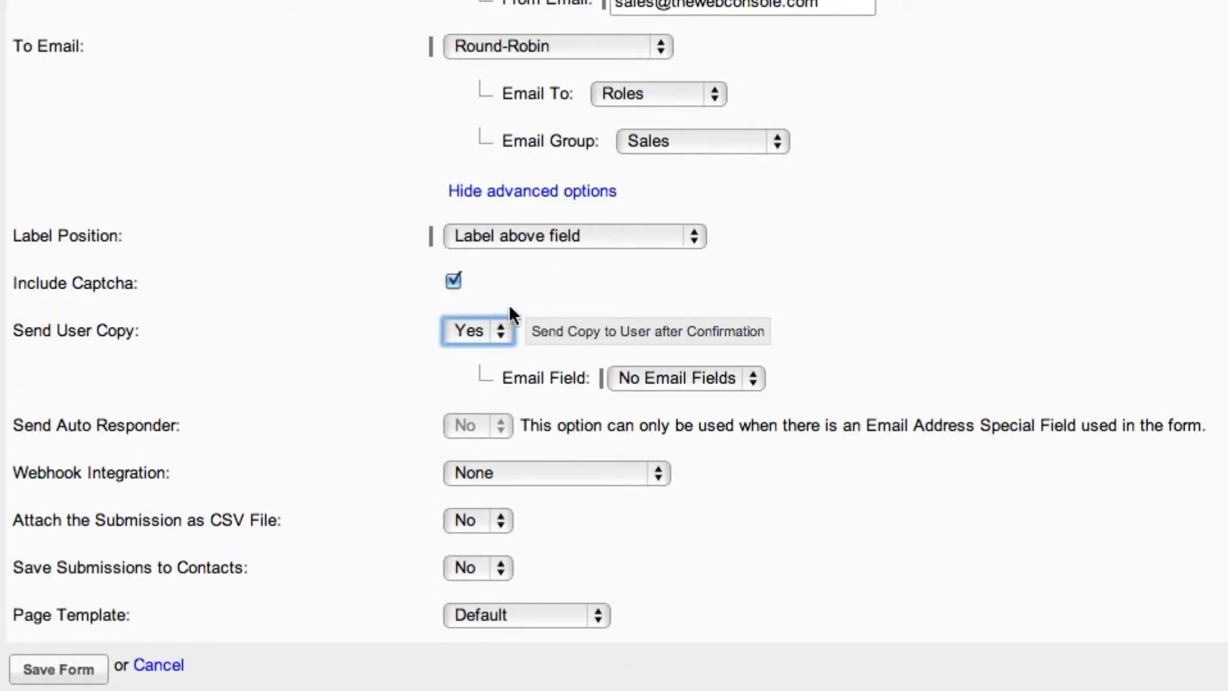
left_click(749, 378)
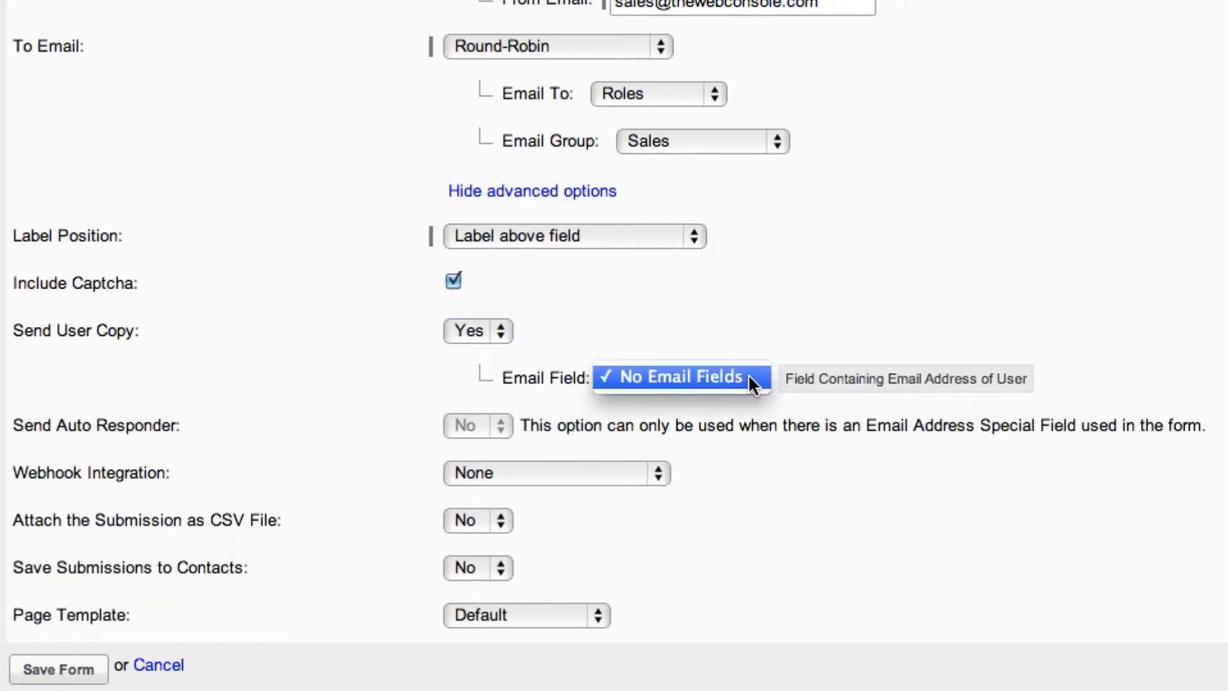
left_click(752, 381)
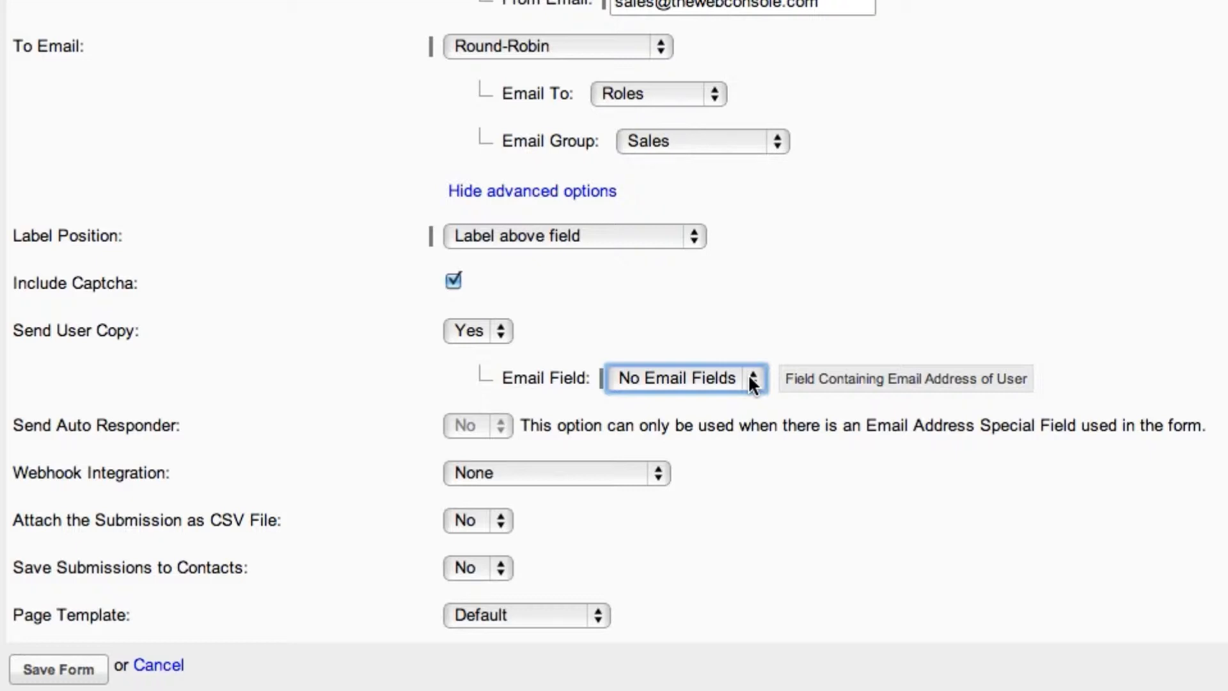
Step: Try Add Webhook Integration for the form, and set Webhook Integration back to None
scroll(754, 376, "down", 1)
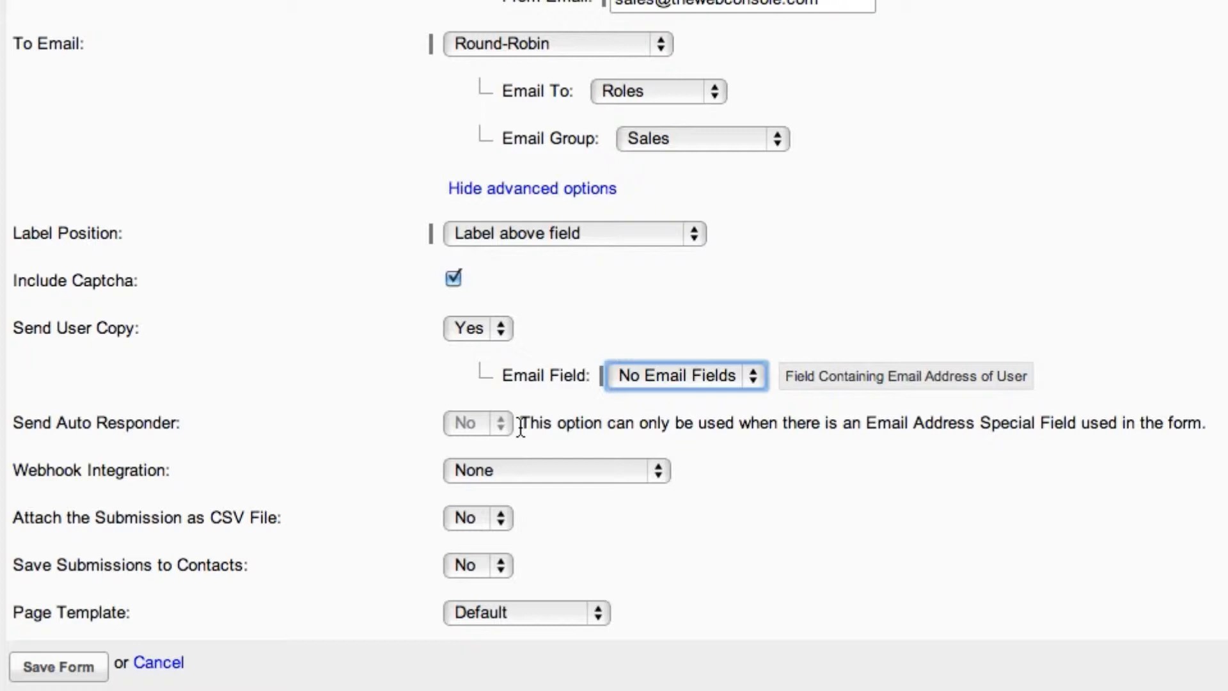
left_click(654, 471)
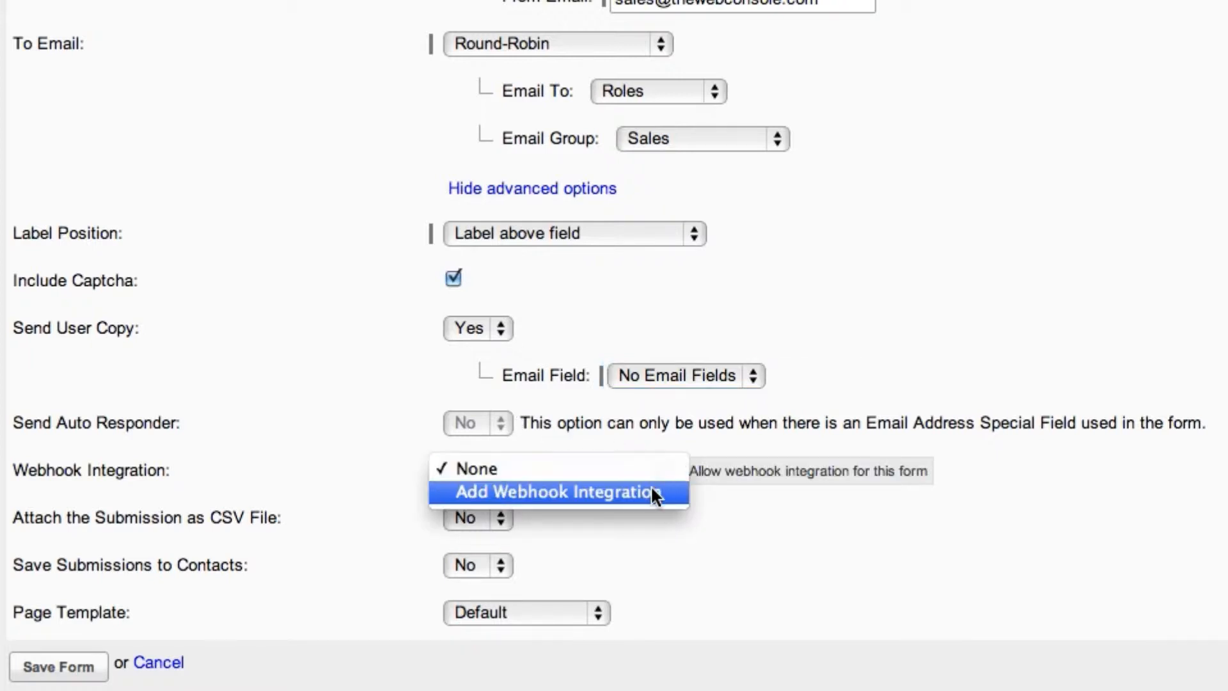
left_click(650, 493)
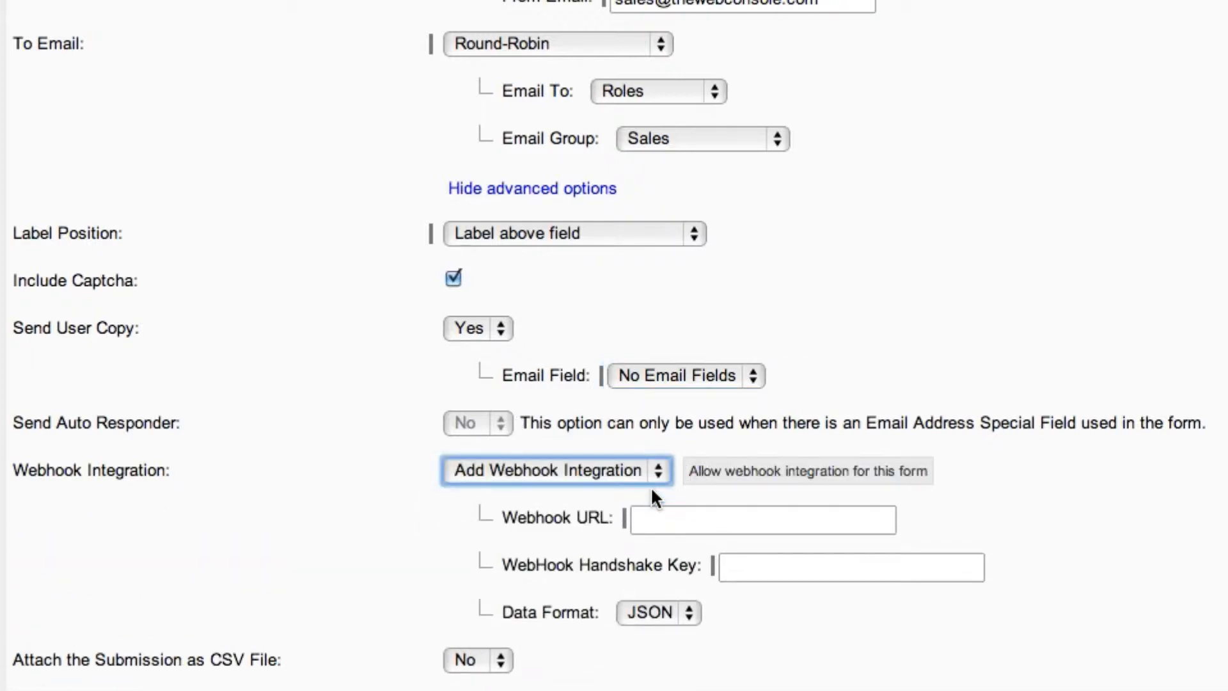
scroll(662, 509, "down", 1)
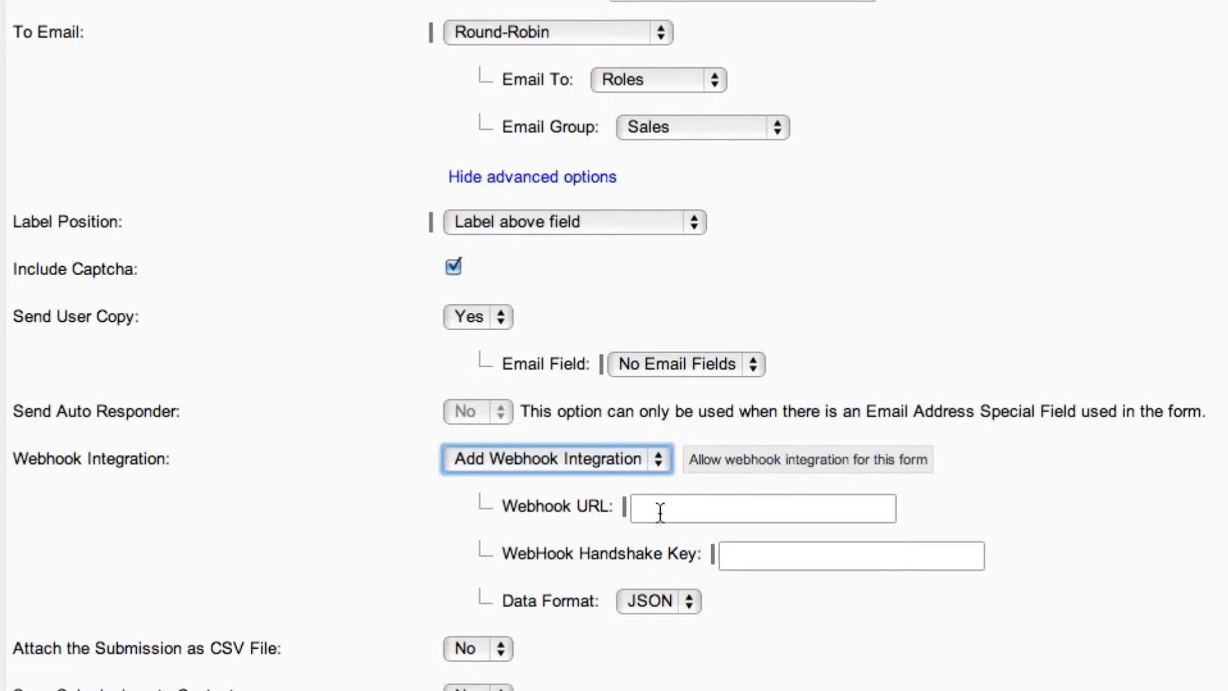
scroll(632, 474, "up", 1)
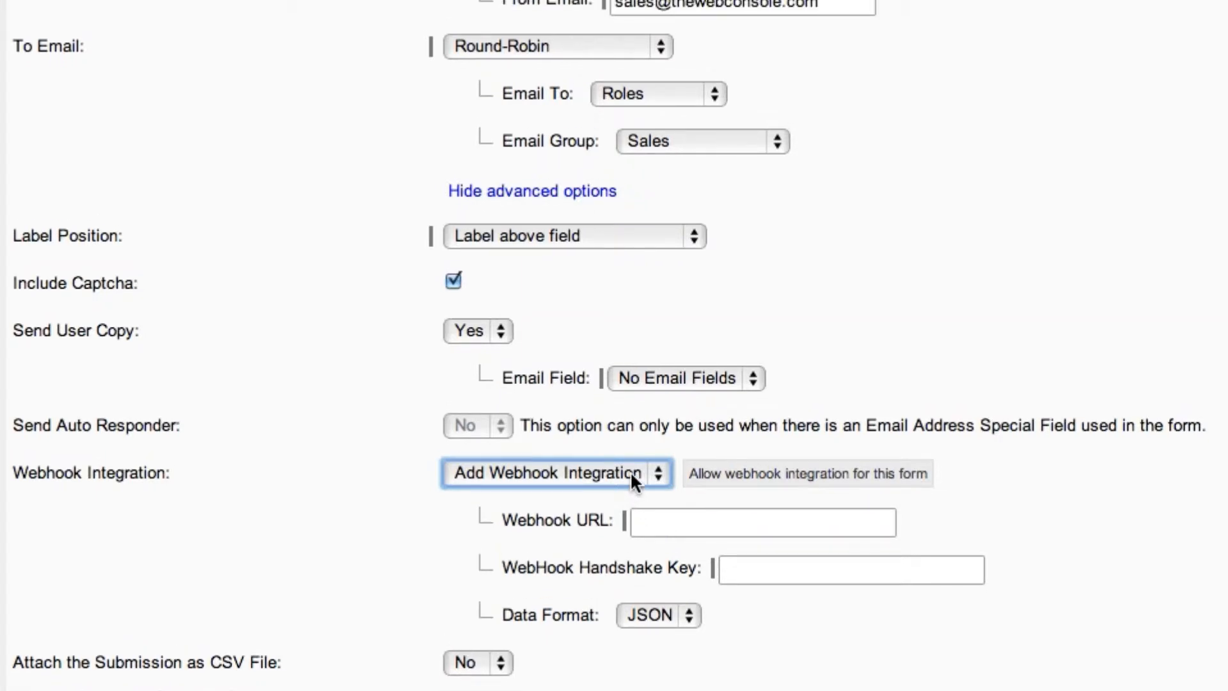
left_click(656, 477)
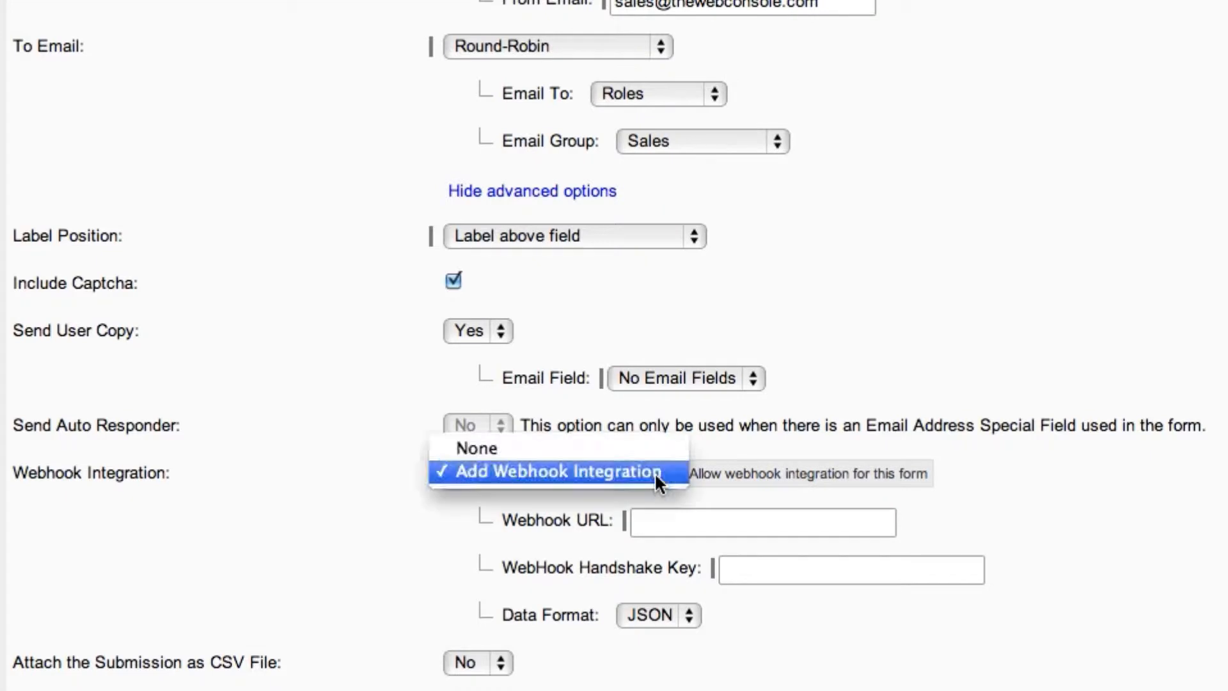
left_click(640, 447)
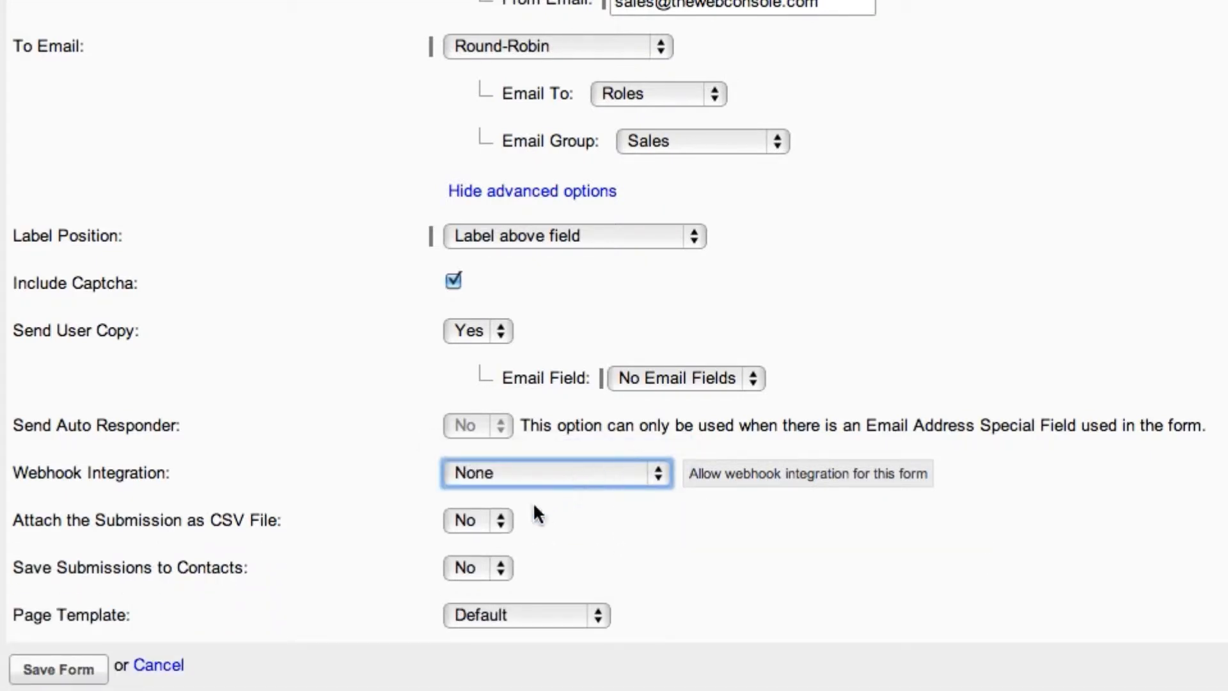
Step: Set the form to attach submissions as a CSV file and save them to contacts in the Newsletter group
left_click(498, 519)
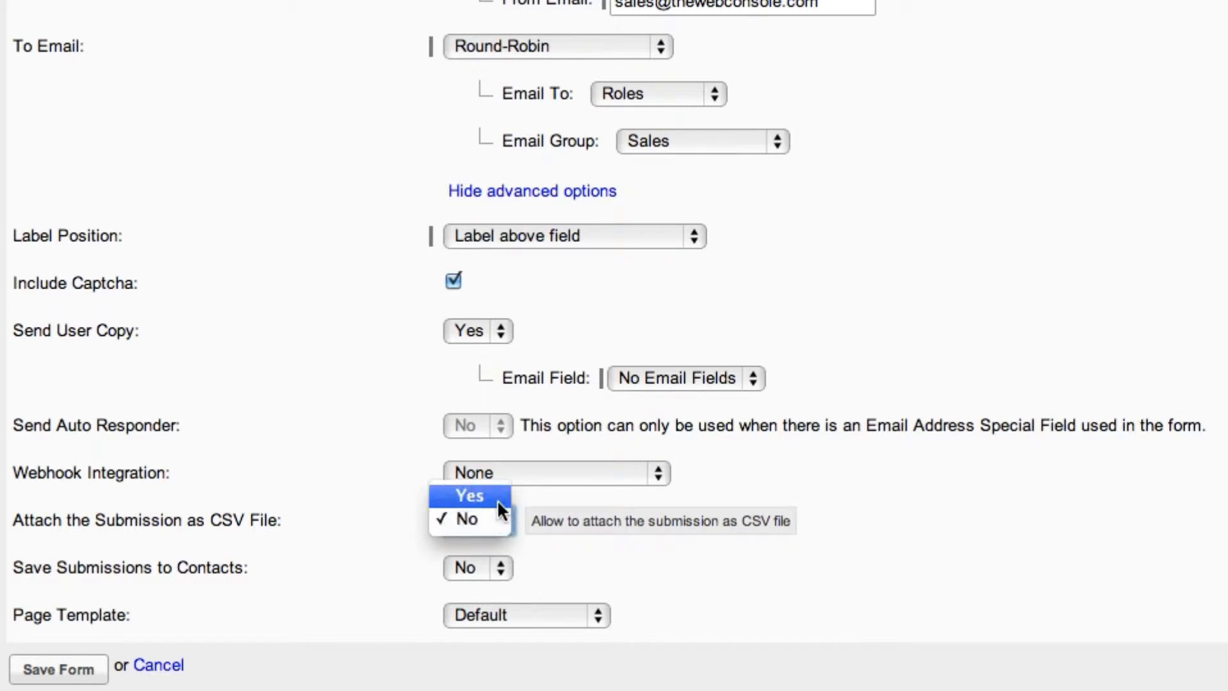
left_click(497, 499)
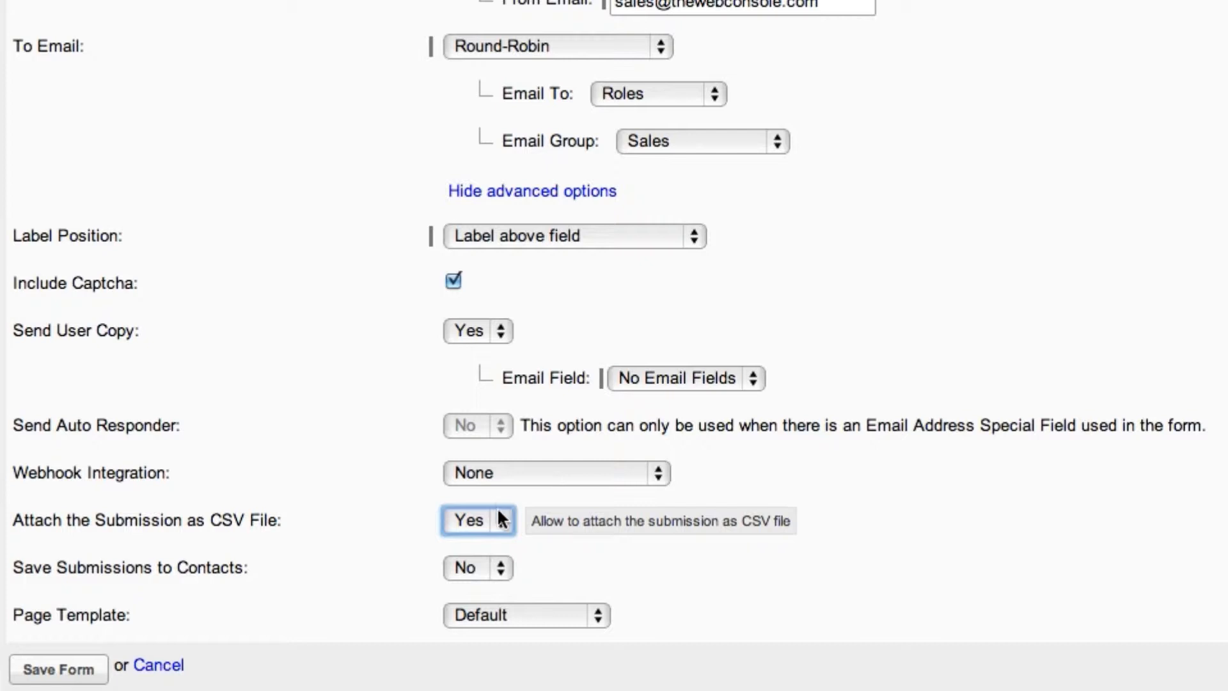
left_click(501, 566)
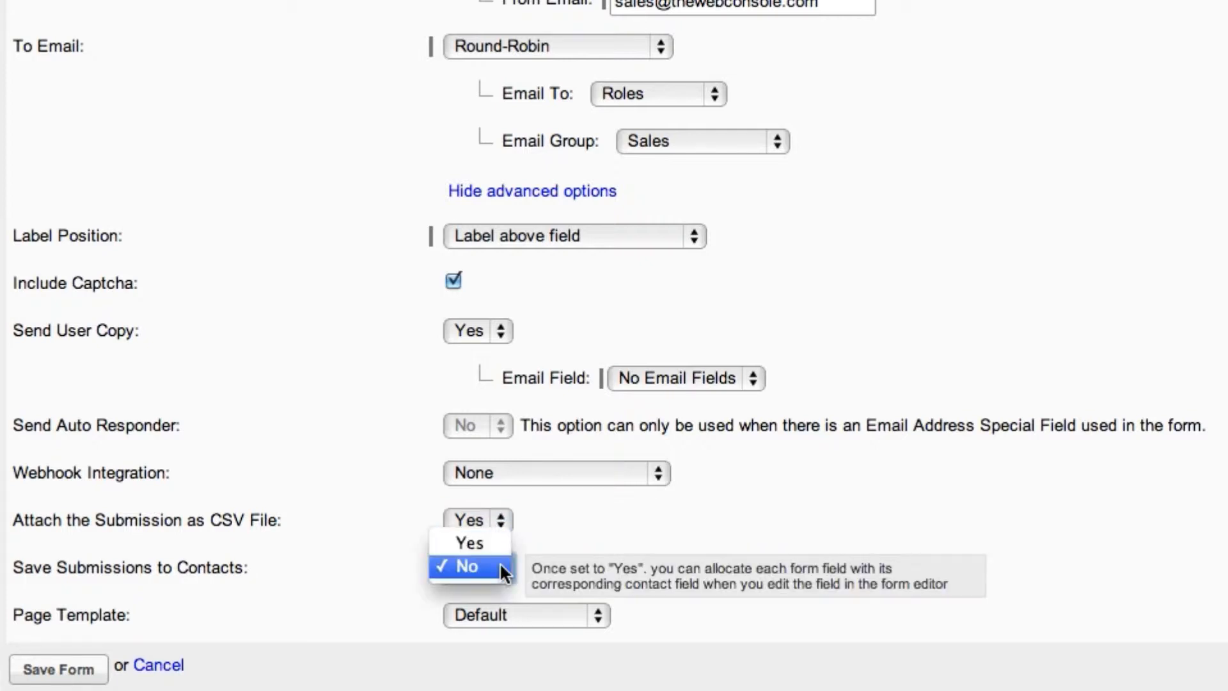
left_click(500, 543)
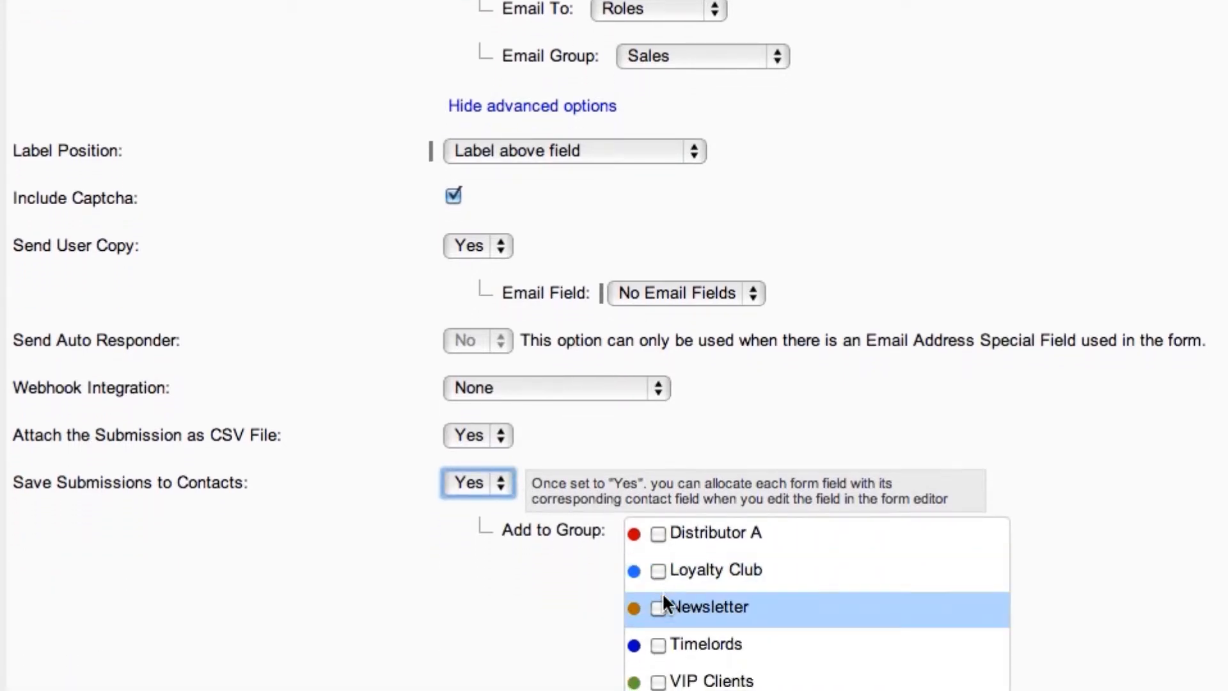
left_click(661, 643)
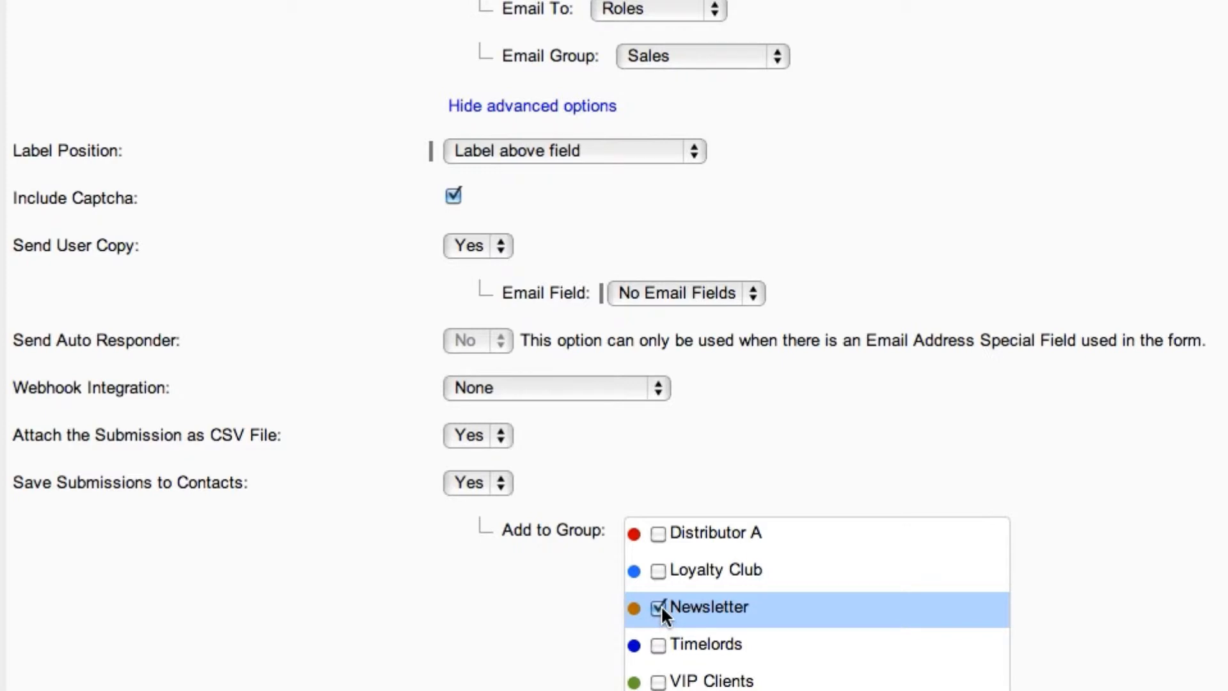
Step: Keep Default as the Page Template and save the form
scroll(657, 609, "down", 5)
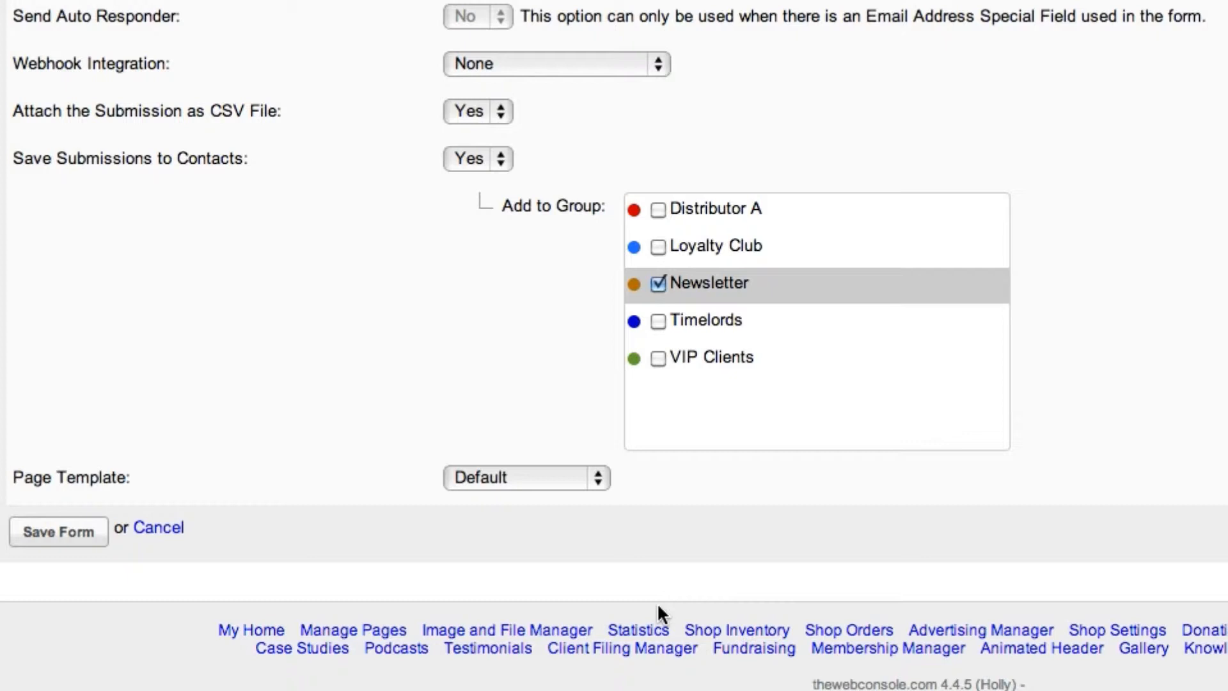
left_click(598, 477)
left_click(597, 476)
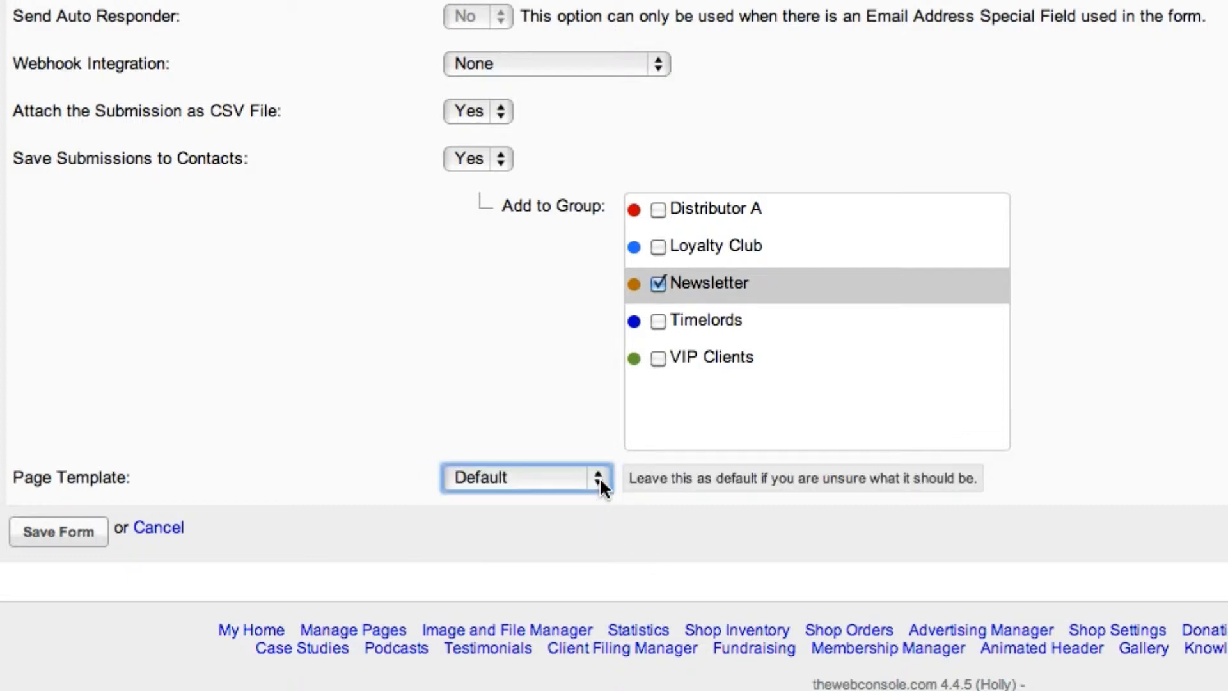
left_click(86, 527)
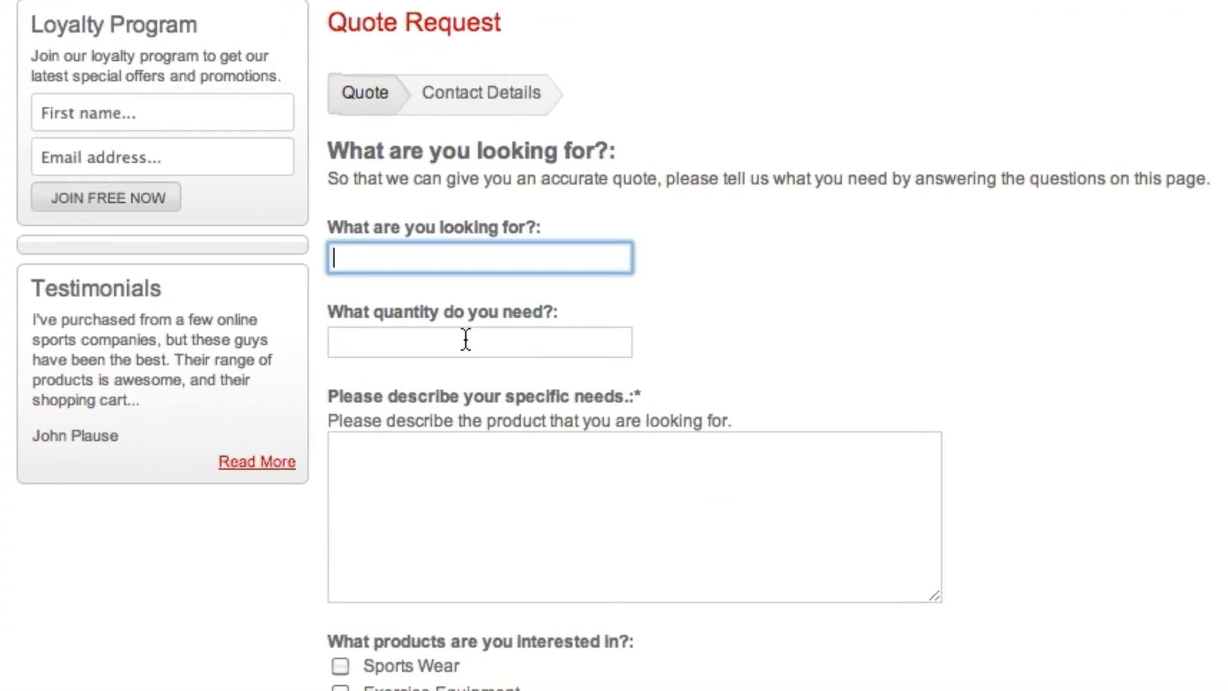
Step: On the sample Quote Request form, enter Running Equipment as the item wanted, quantity 1, and paste a description of the specific needs
type("Running Equipment")
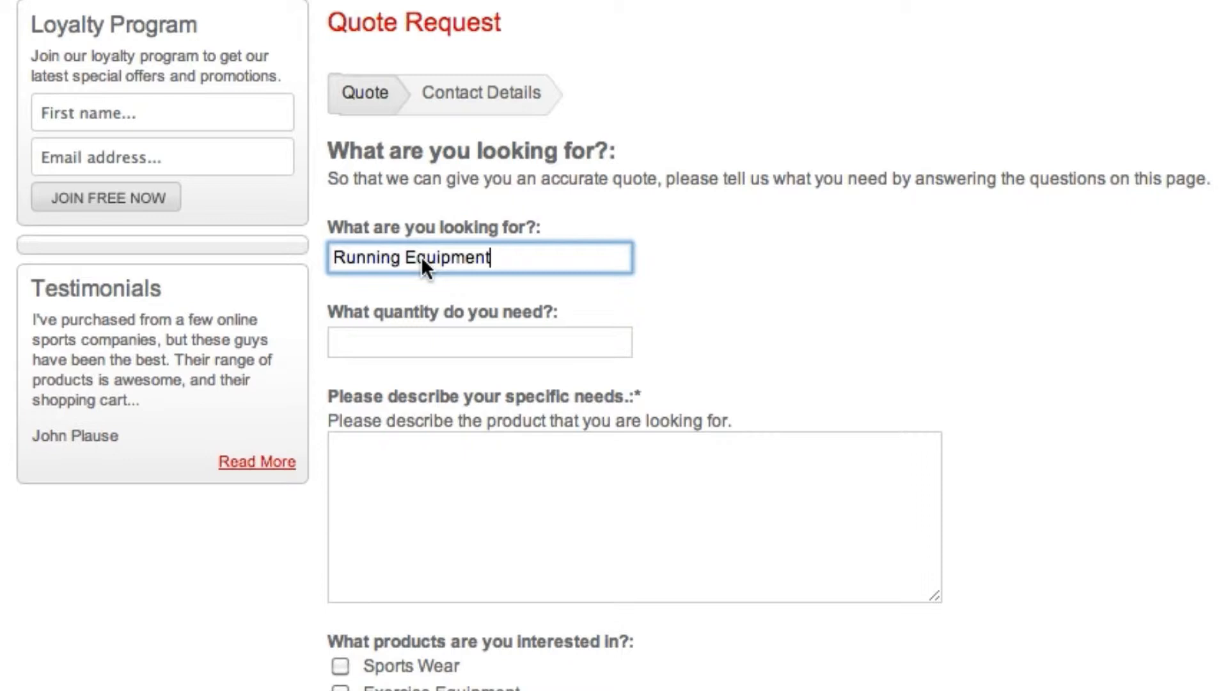
key("Tab")
type("1")
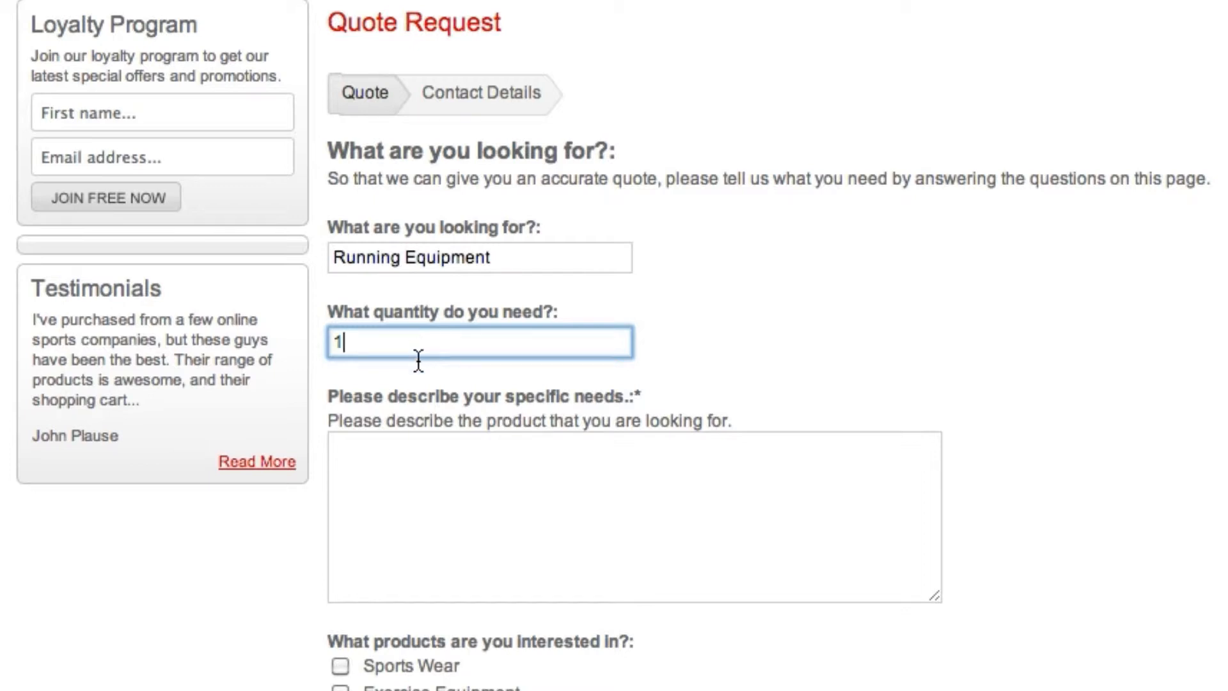
left_click(418, 438)
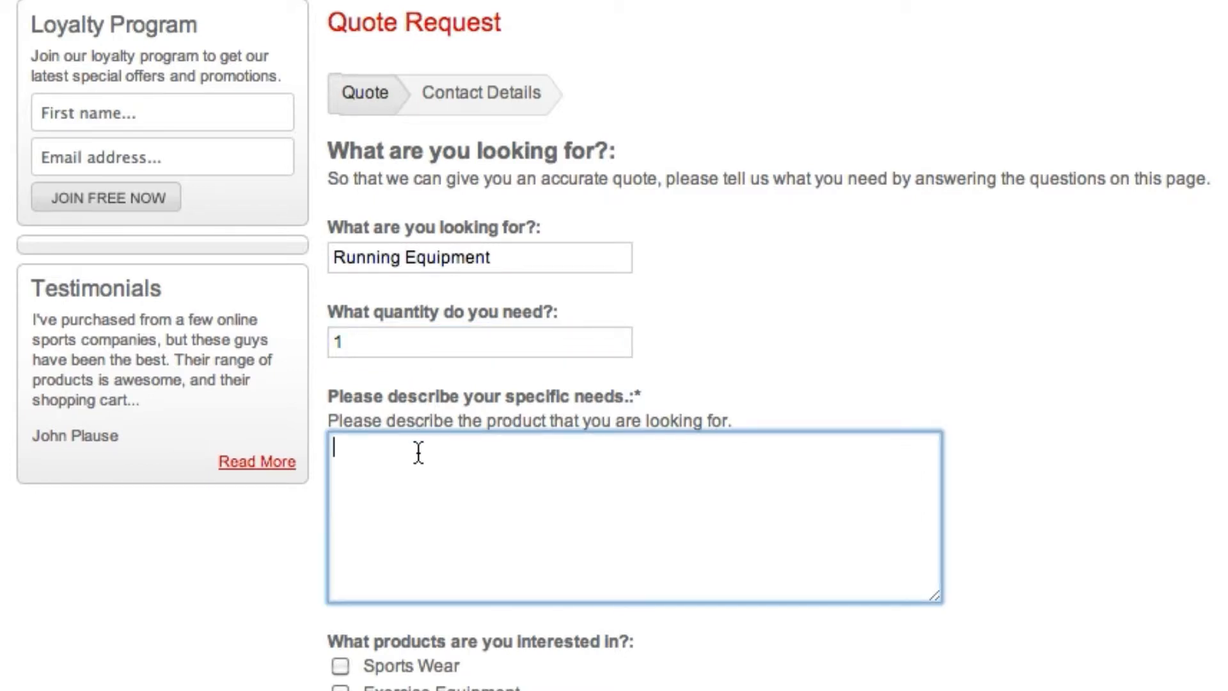
key("super+v")
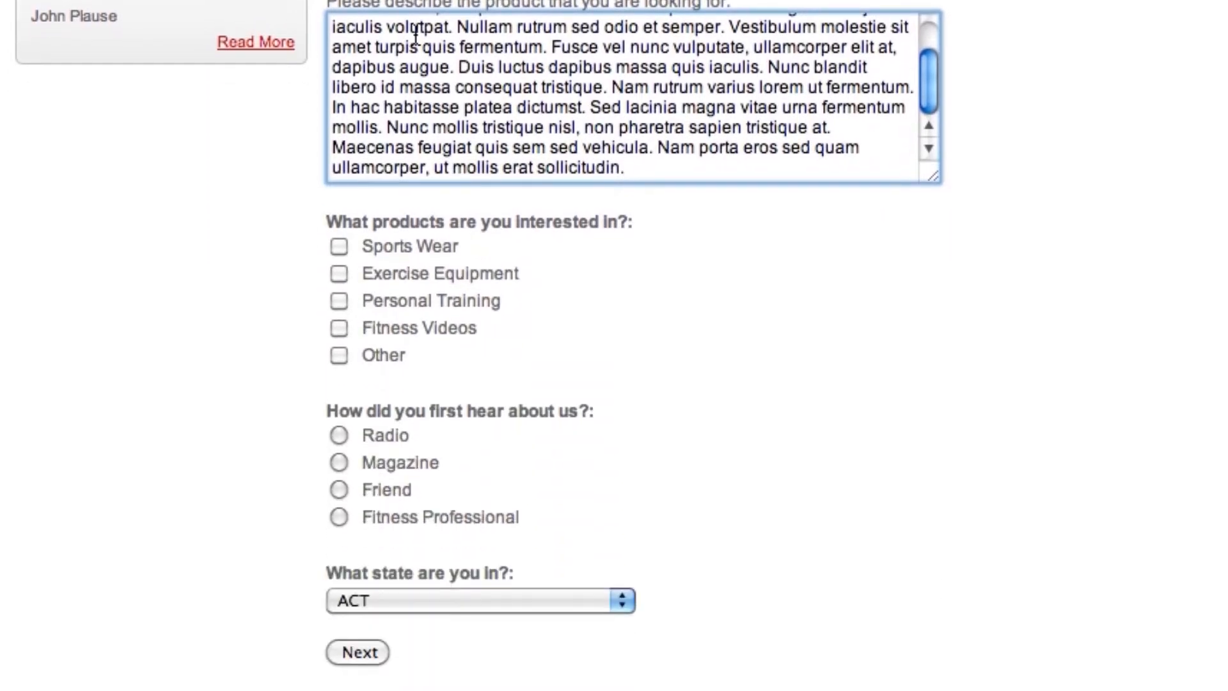
Step: Choose Exercise Equipment and Fitness Videos as products, Friend as the referral source, and QLD as the state
left_click(363, 262)
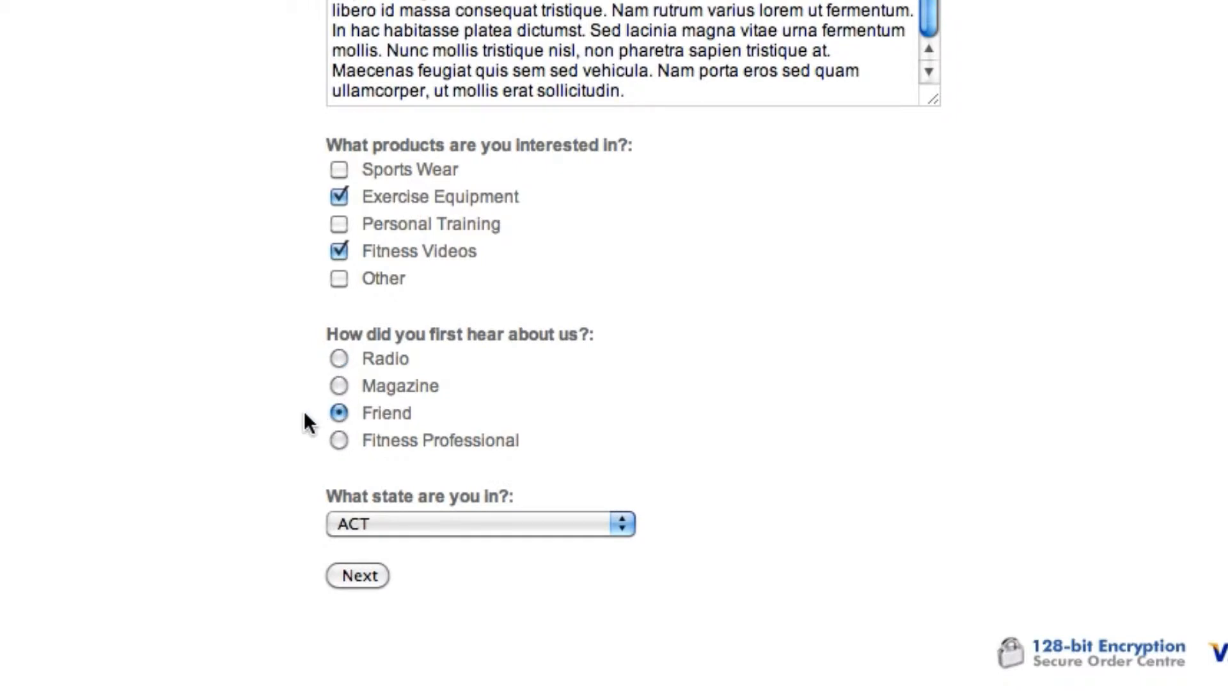
left_click(521, 523)
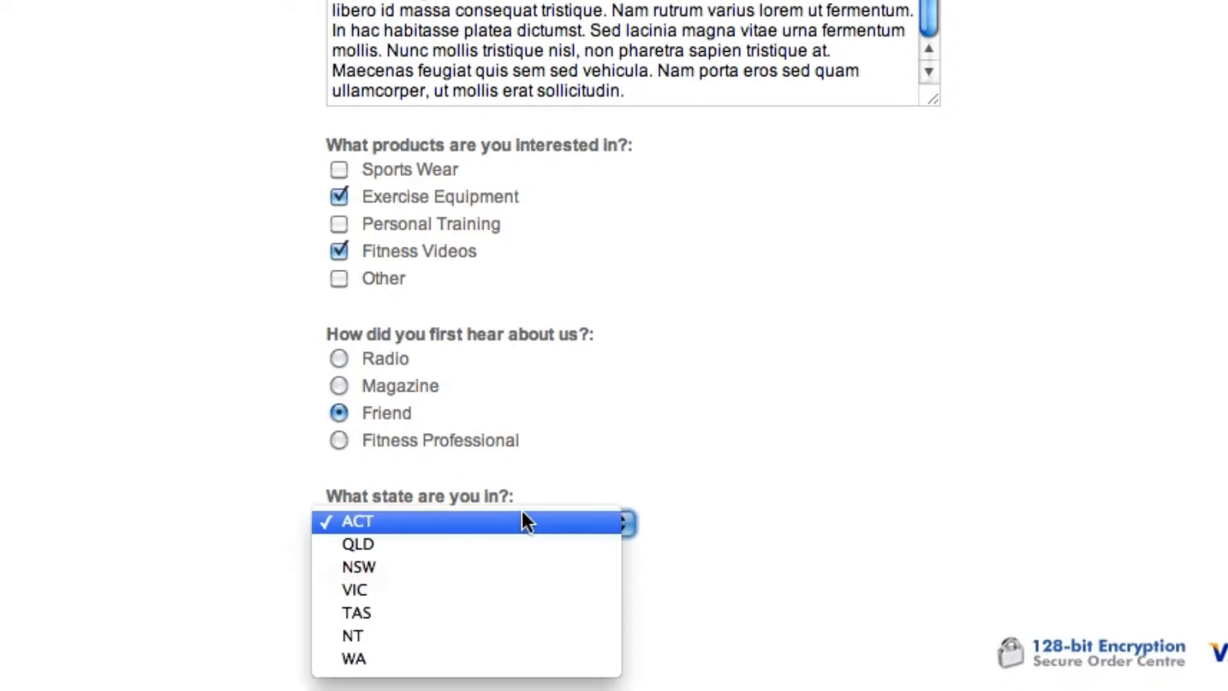
left_click(520, 543)
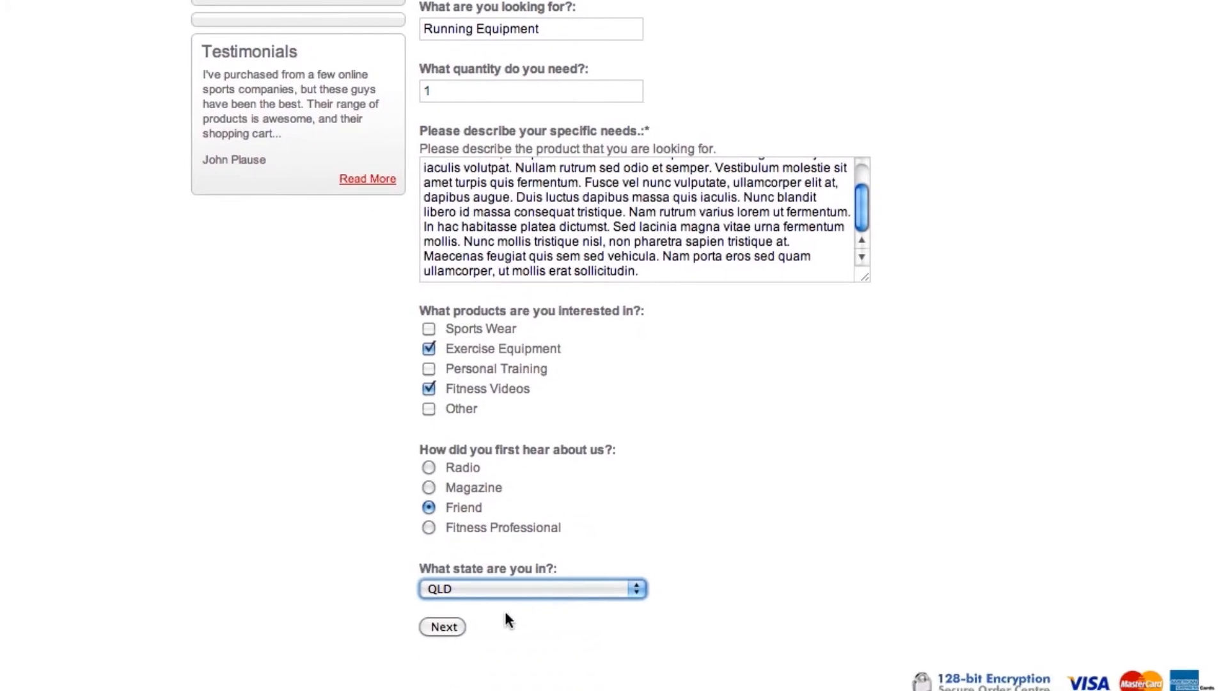
Step: Continue to the sample form's Contact Details page and look through its remaining fields
left_click(448, 657)
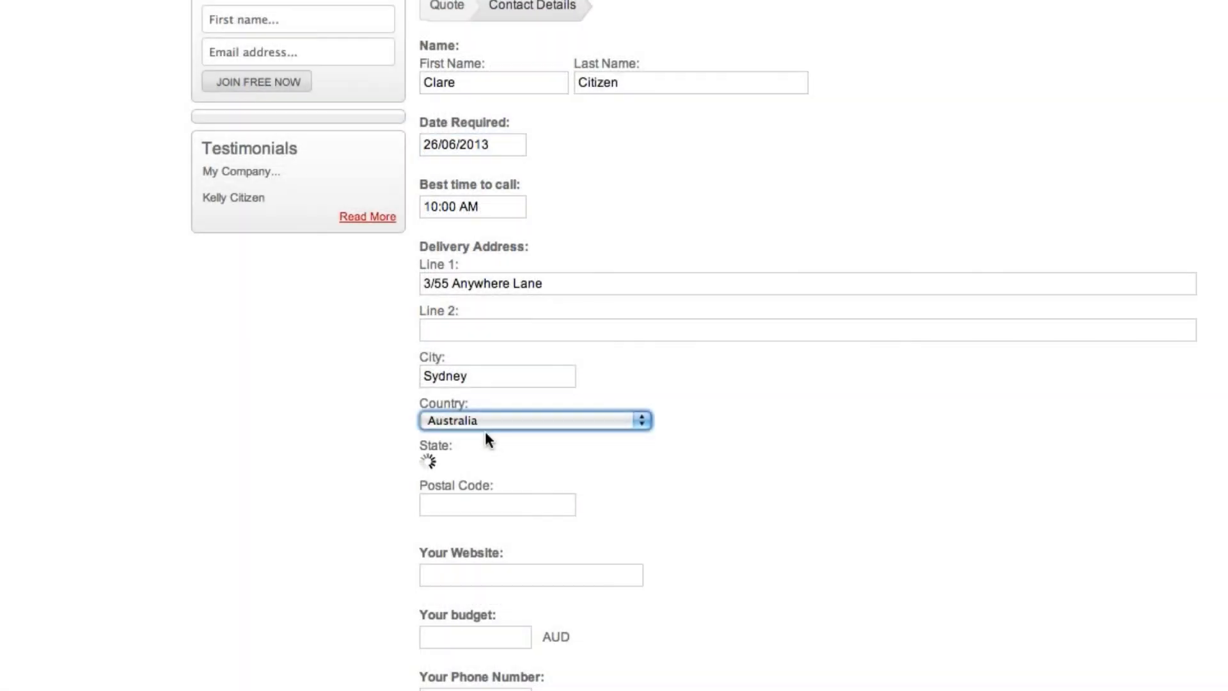
scroll(486, 433, "down", 1)
scroll(485, 433, "down", 10)
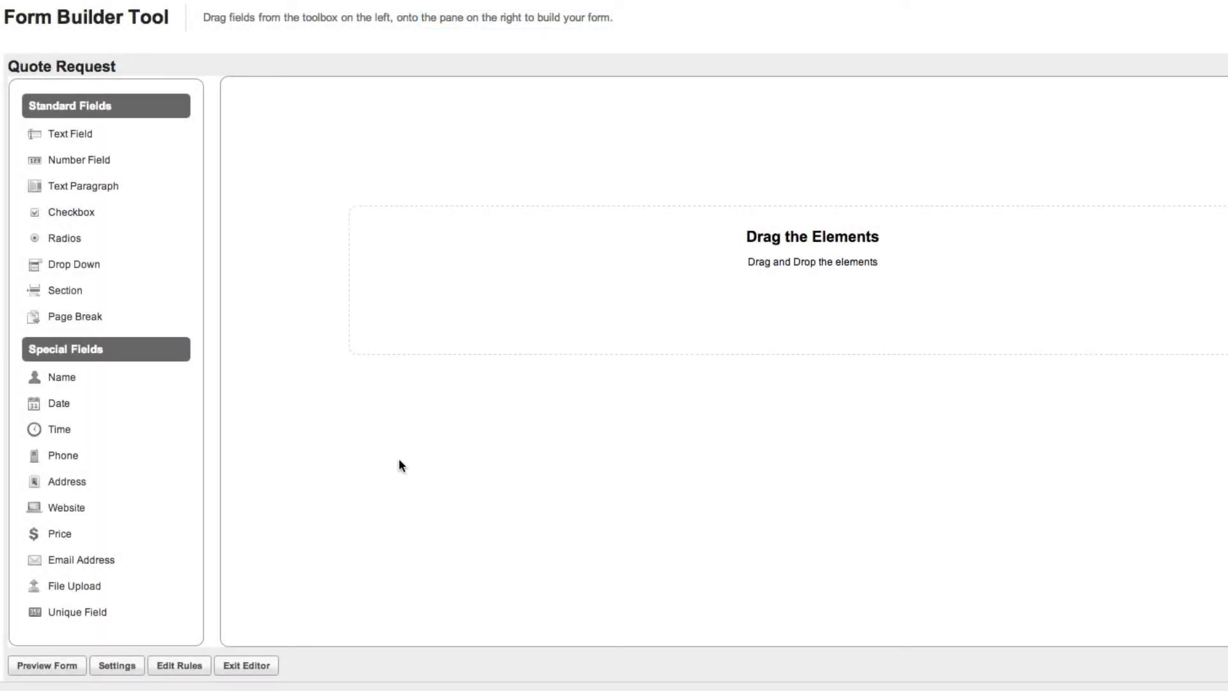
Step: Add a section headed "What are you looking for?" whose content asks visitors to tell us what they need by answering the questions on this page
left_click_drag(76, 292, 479, 256)
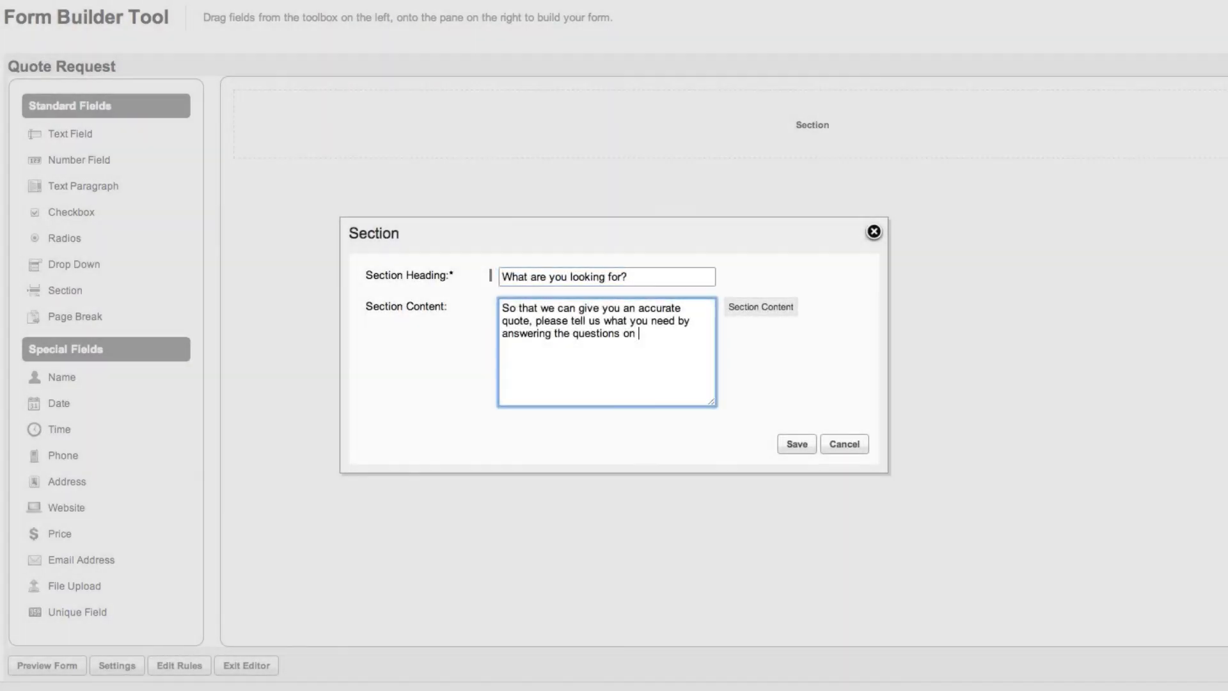
type("this page.")
left_click(796, 444)
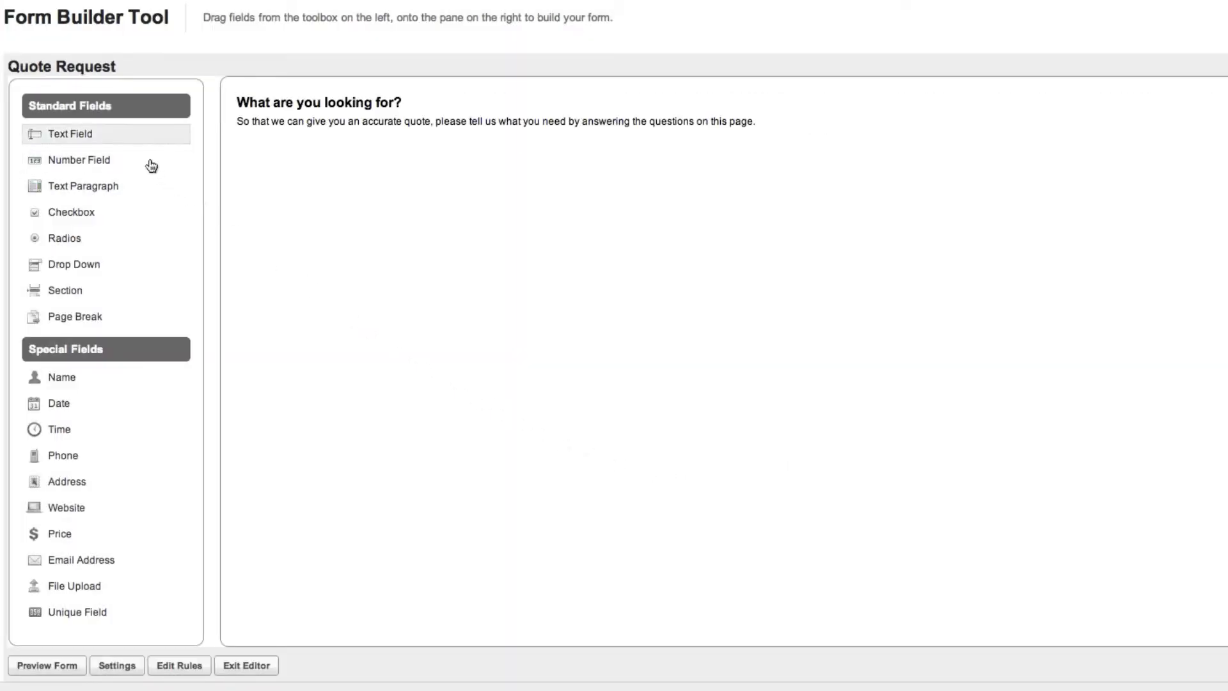
Step: Add a text field below the section, label it "What are you wanting a quote for?" and change its type to Text Paragraph
left_click_drag(125, 135, 370, 192)
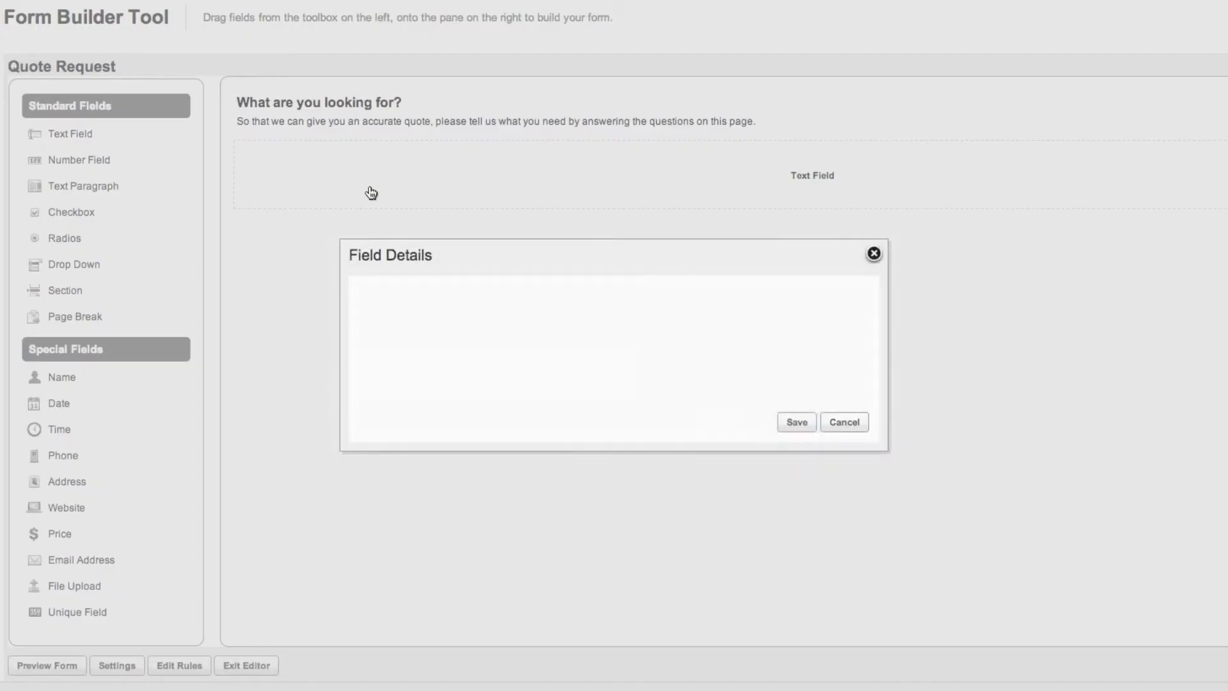
type("What are ")
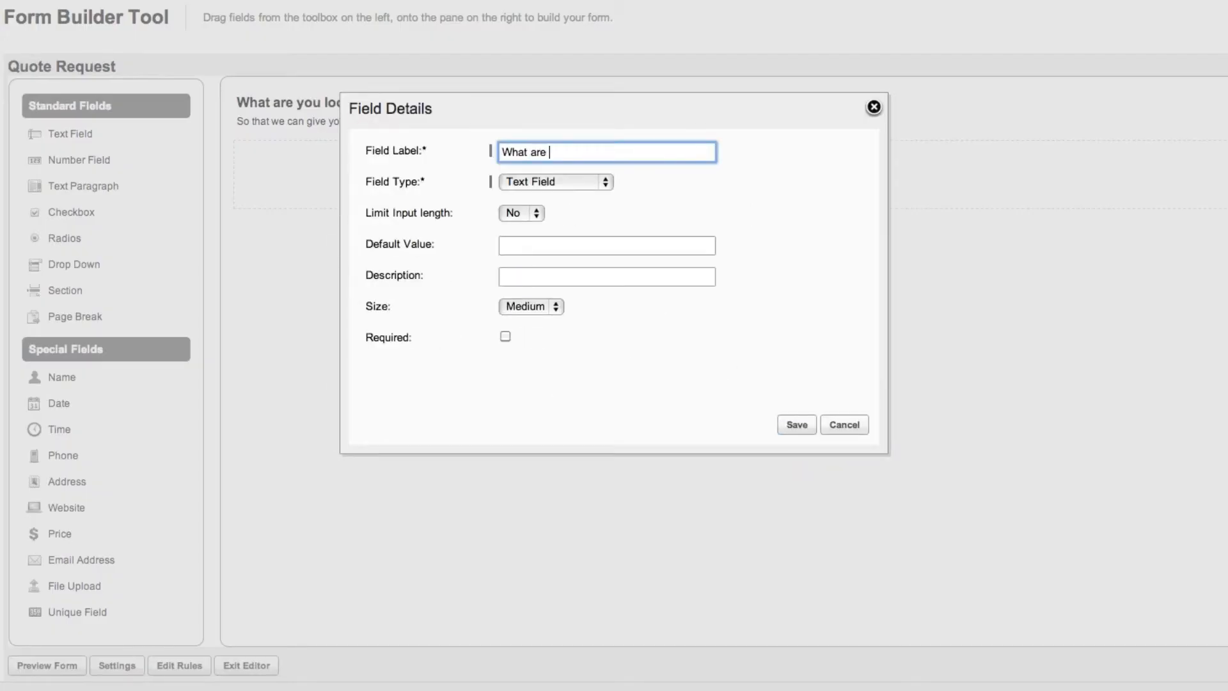
type("you wanting a quote for?")
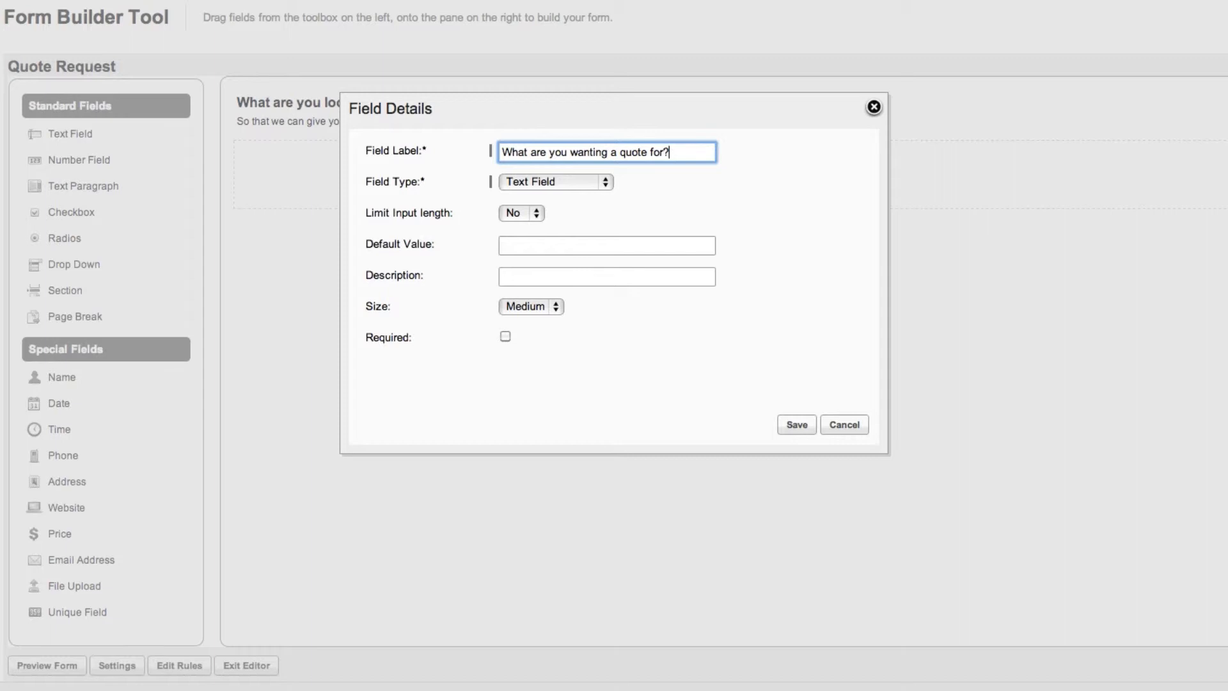
left_click(582, 182)
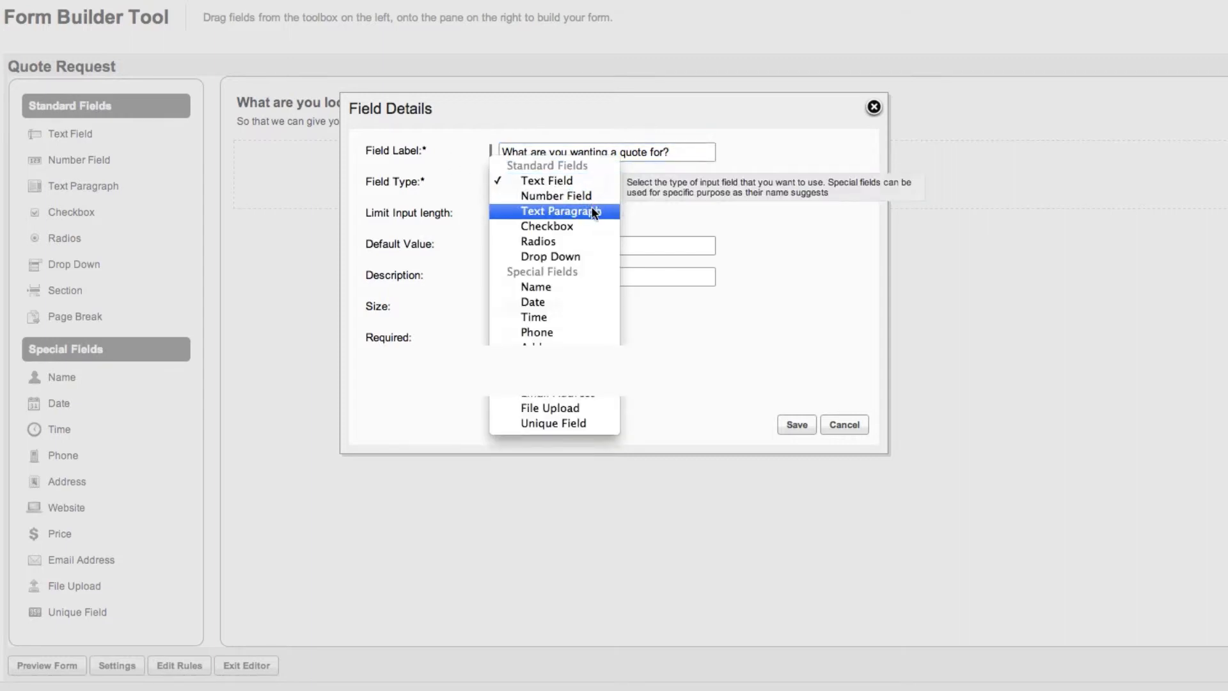
left_click(591, 206)
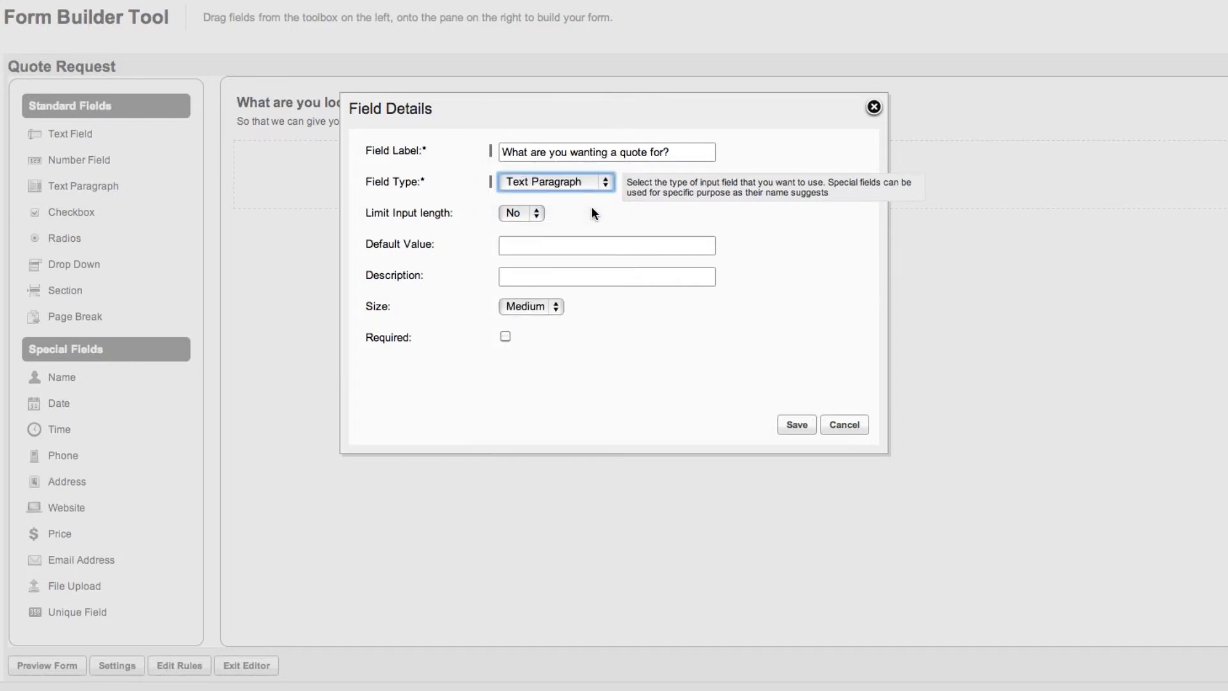
Step: Limit the field's input length to a minimum of 100 and a maximum of 500 characters
left_click(539, 213)
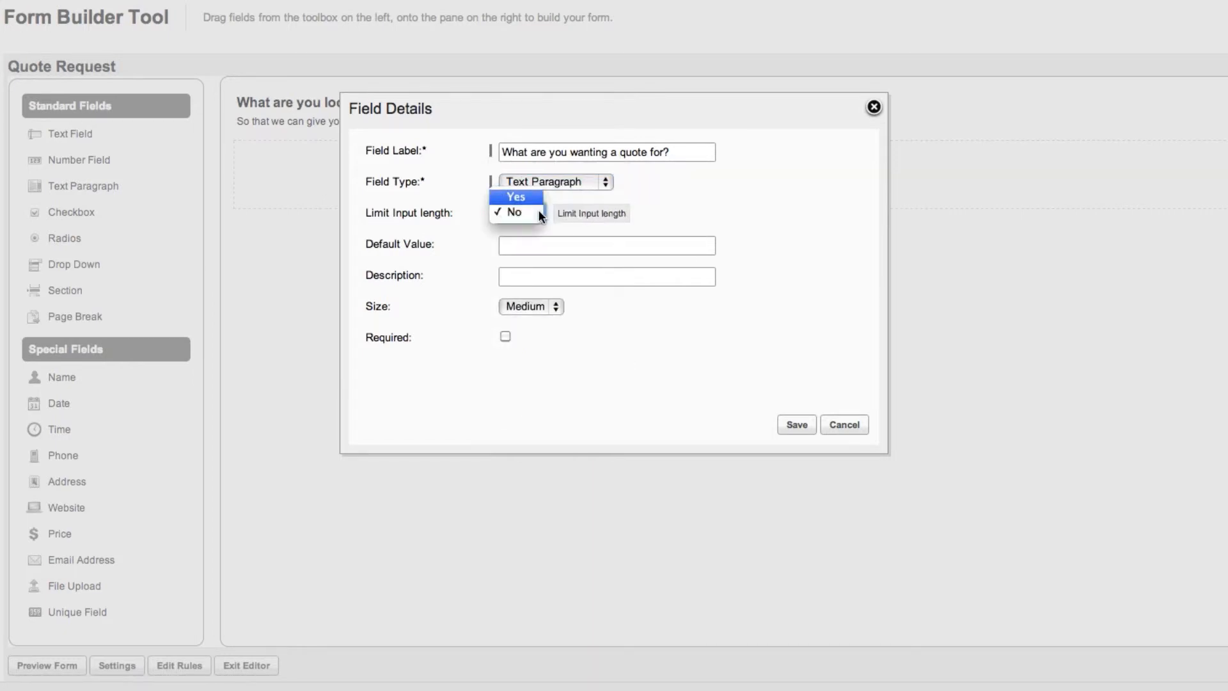
left_click(531, 197)
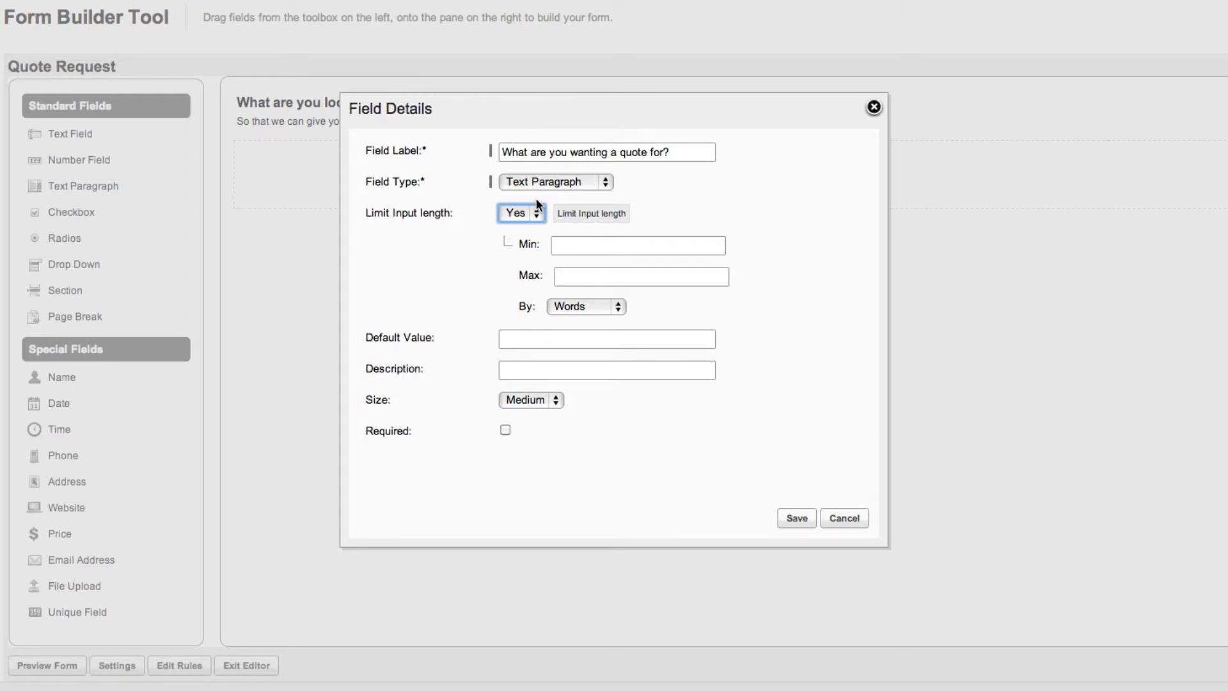
left_click(575, 245)
type("100")
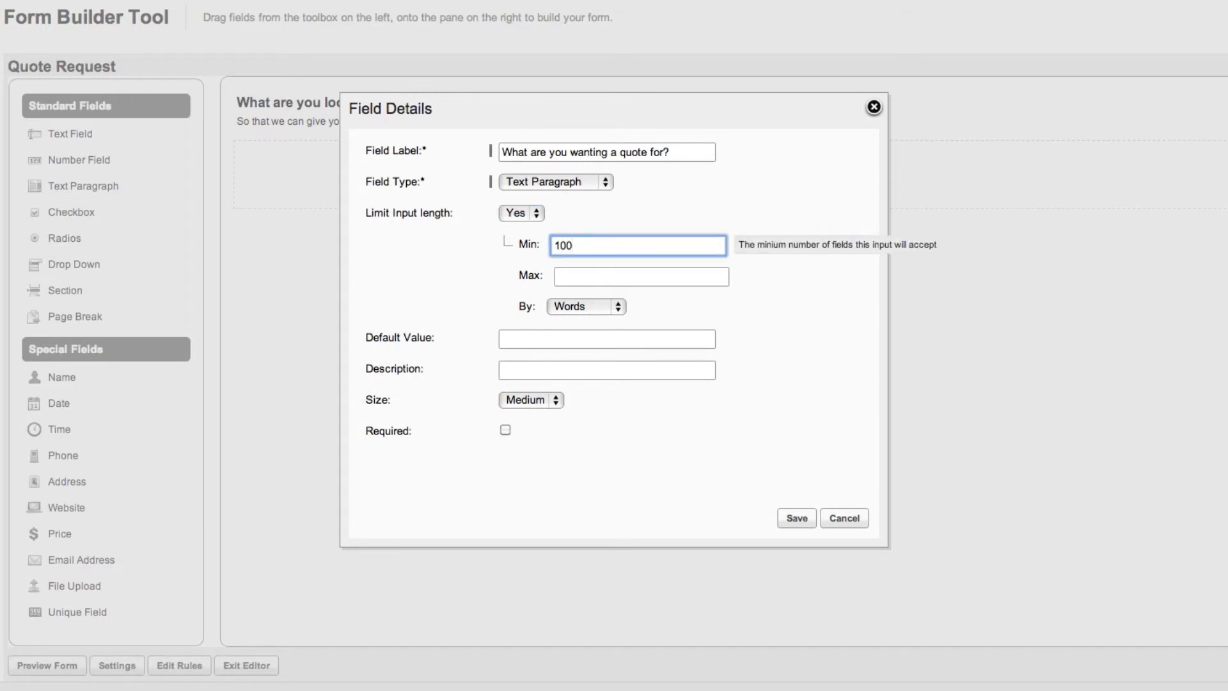
left_click(575, 276)
type("500")
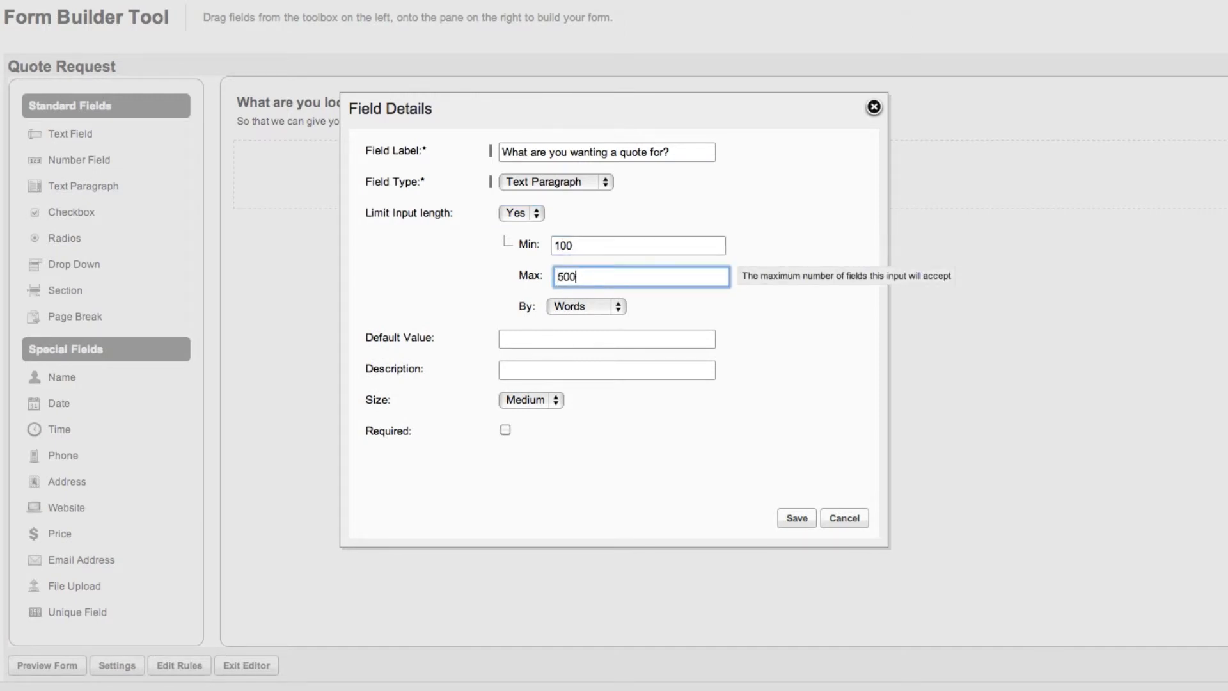
left_click(618, 305)
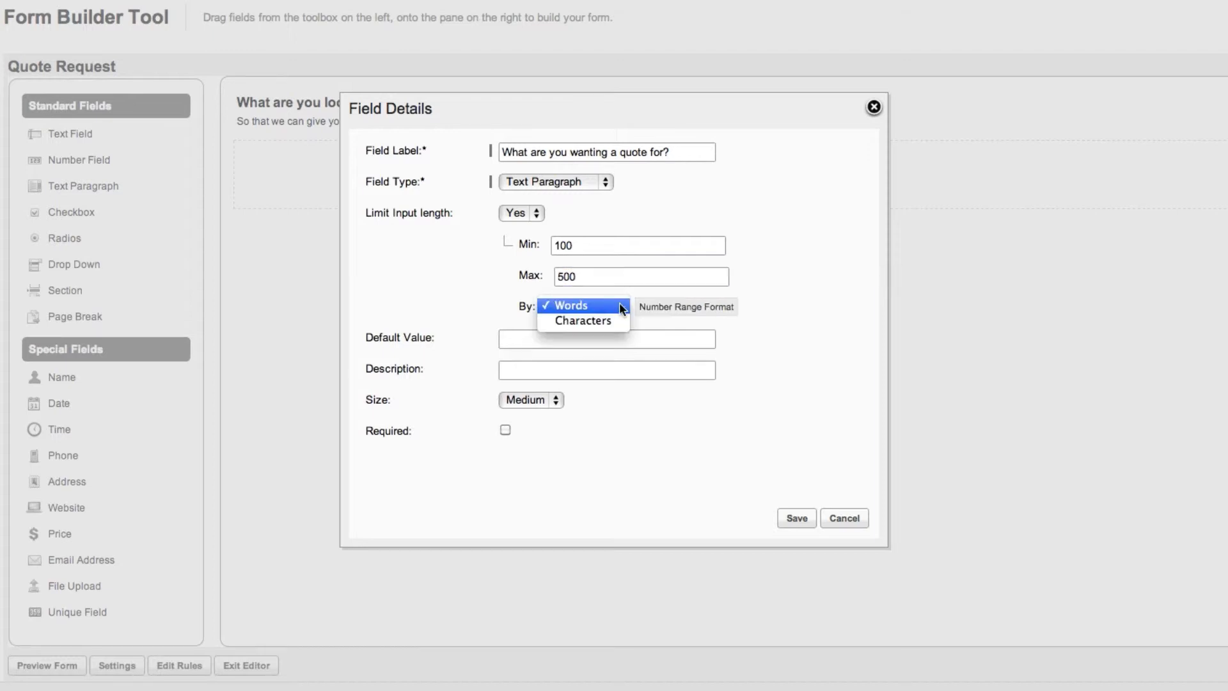
left_click(615, 320)
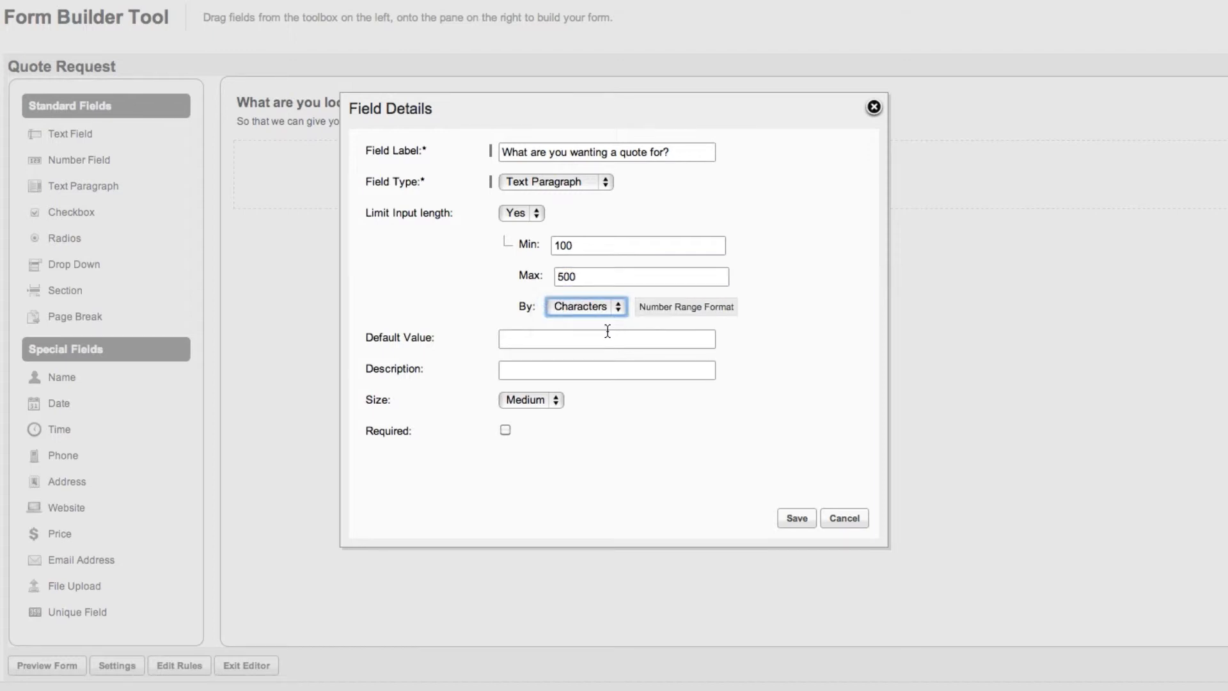
Step: Set the field's default value to "Type your answer here" and its description to "Please describe the product that you are looking for"
left_click(603, 338)
type("Type ")
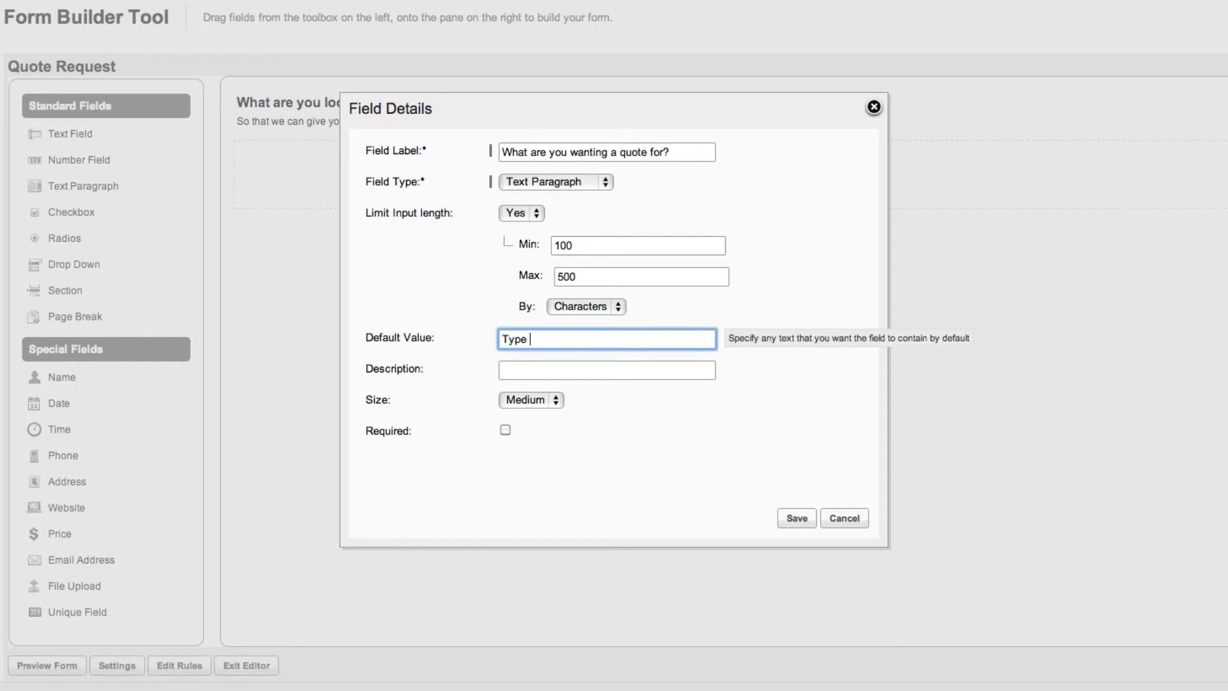
type("your answer here")
left_click(581, 370)
type("Please ")
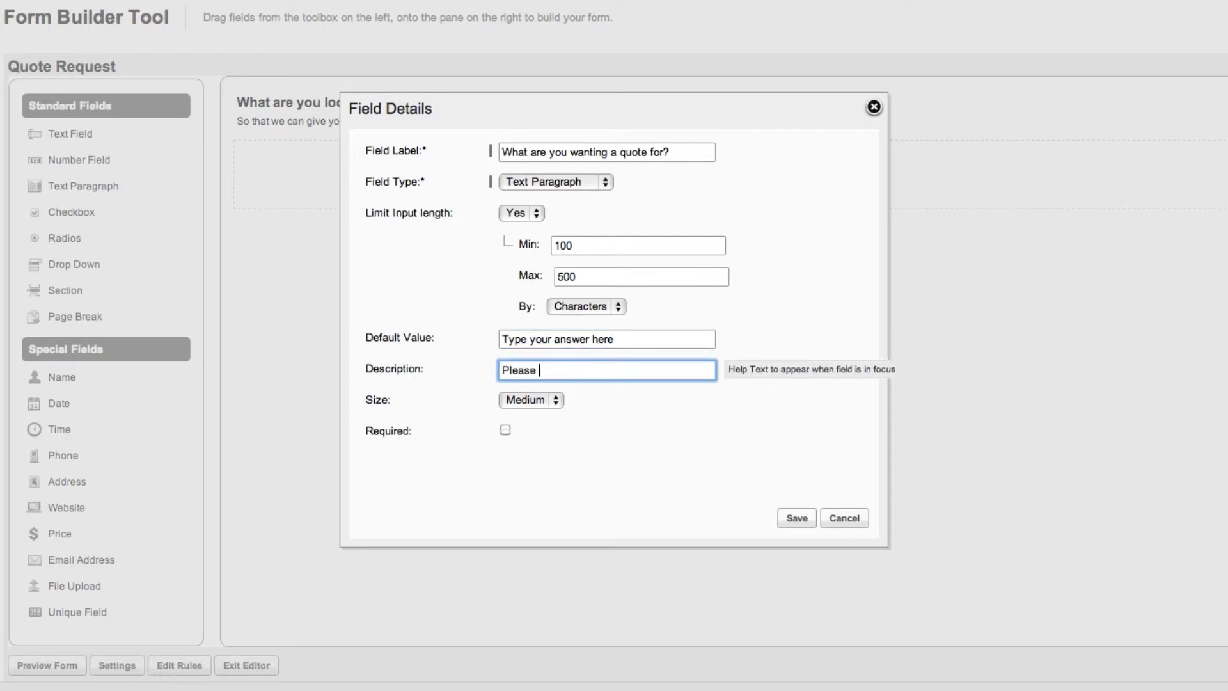
type("describe the product that you")
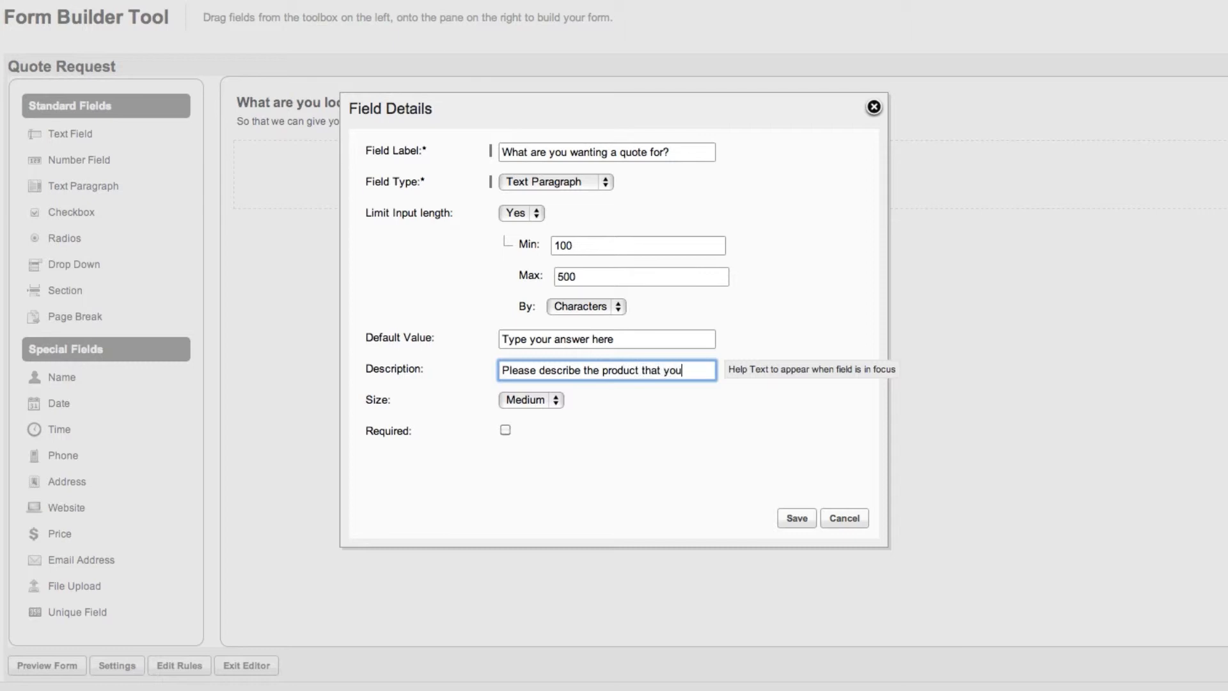
type(" are looking for.")
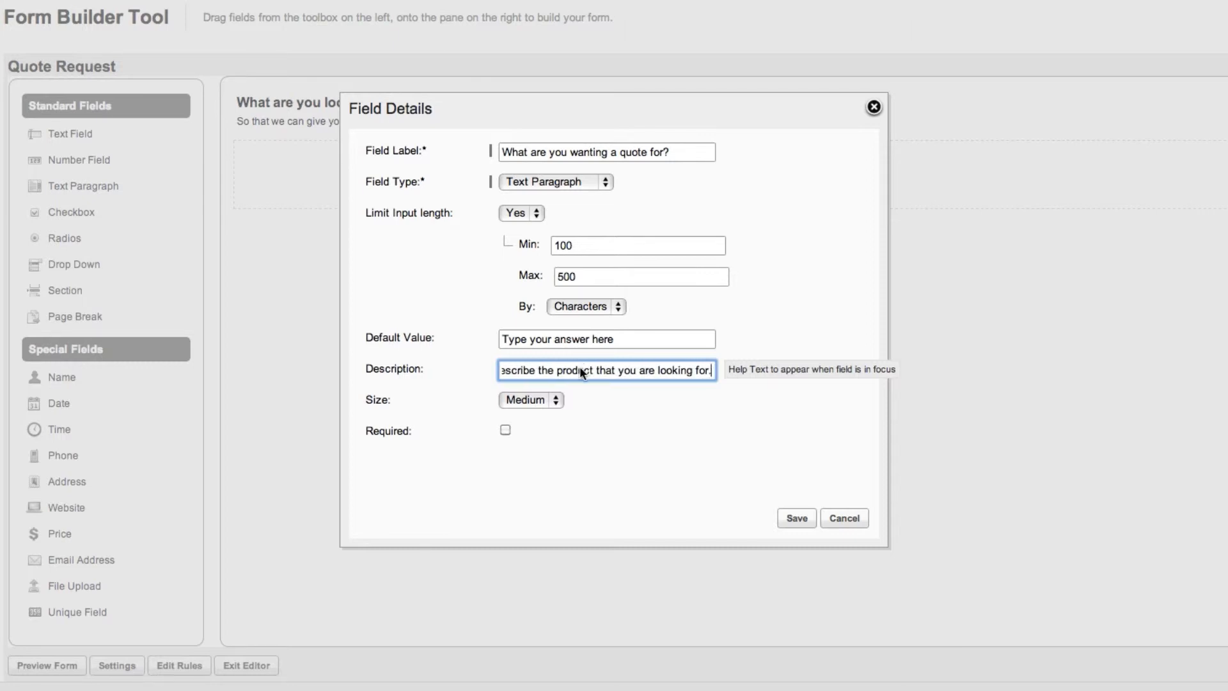
Step: Set the field's size to Large, make it required and save it
left_click(552, 398)
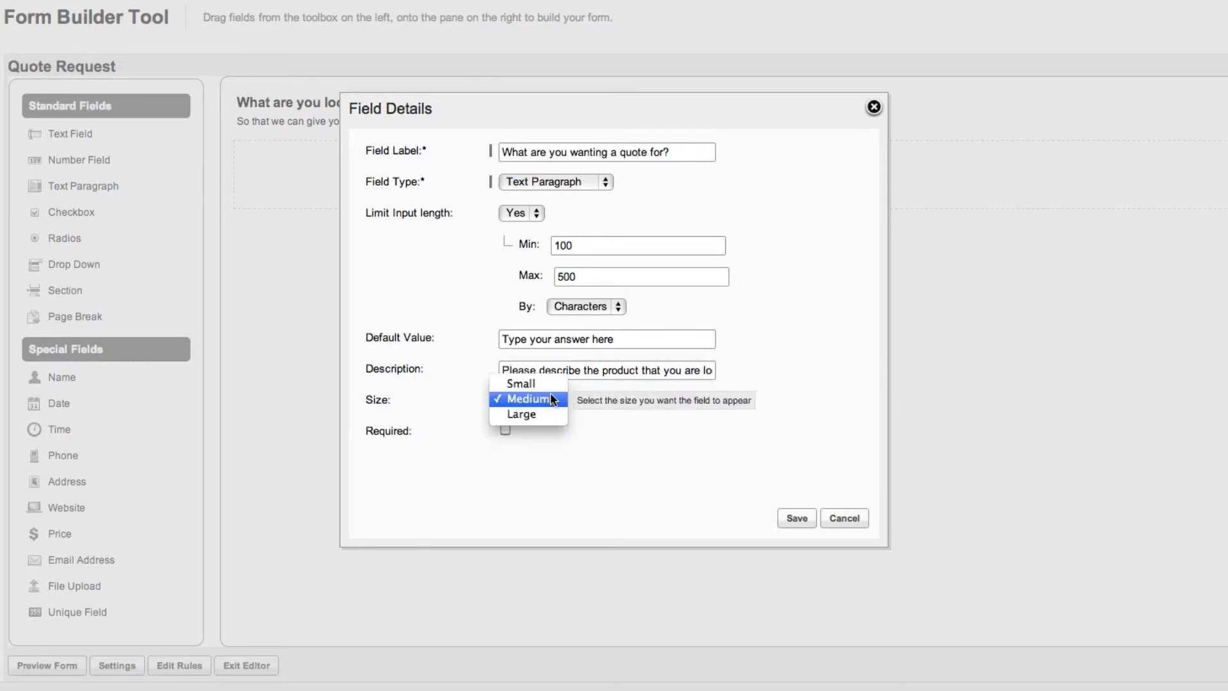
key("Down")
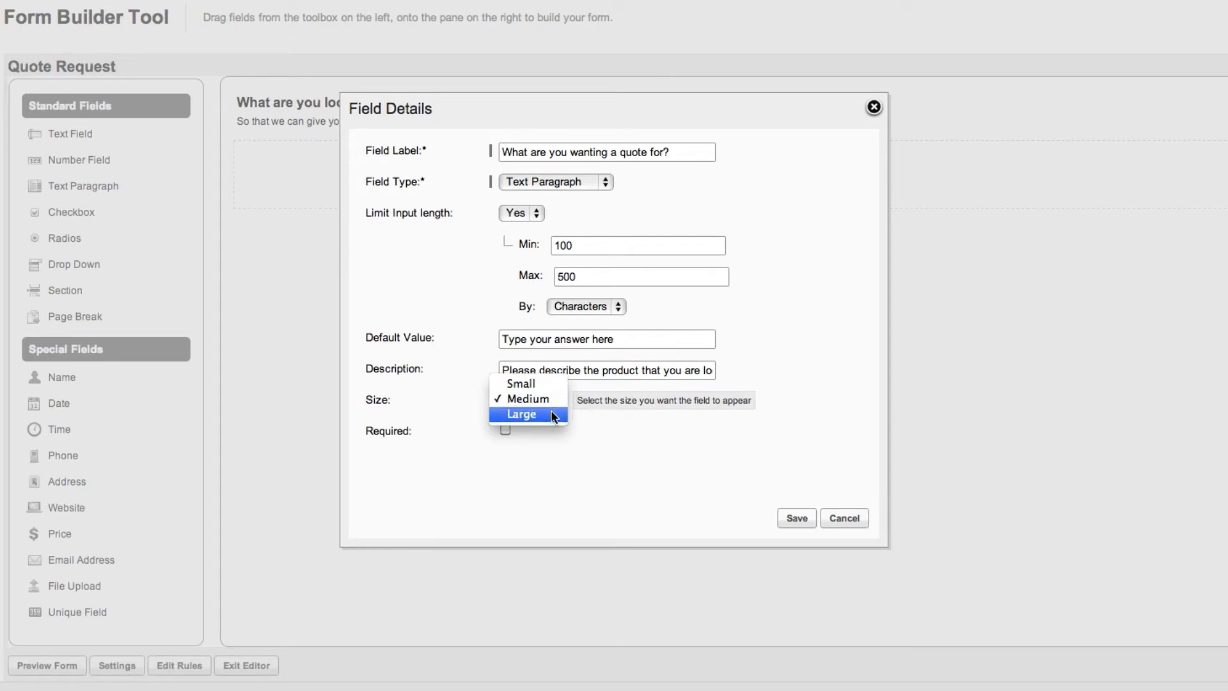
left_click(551, 413)
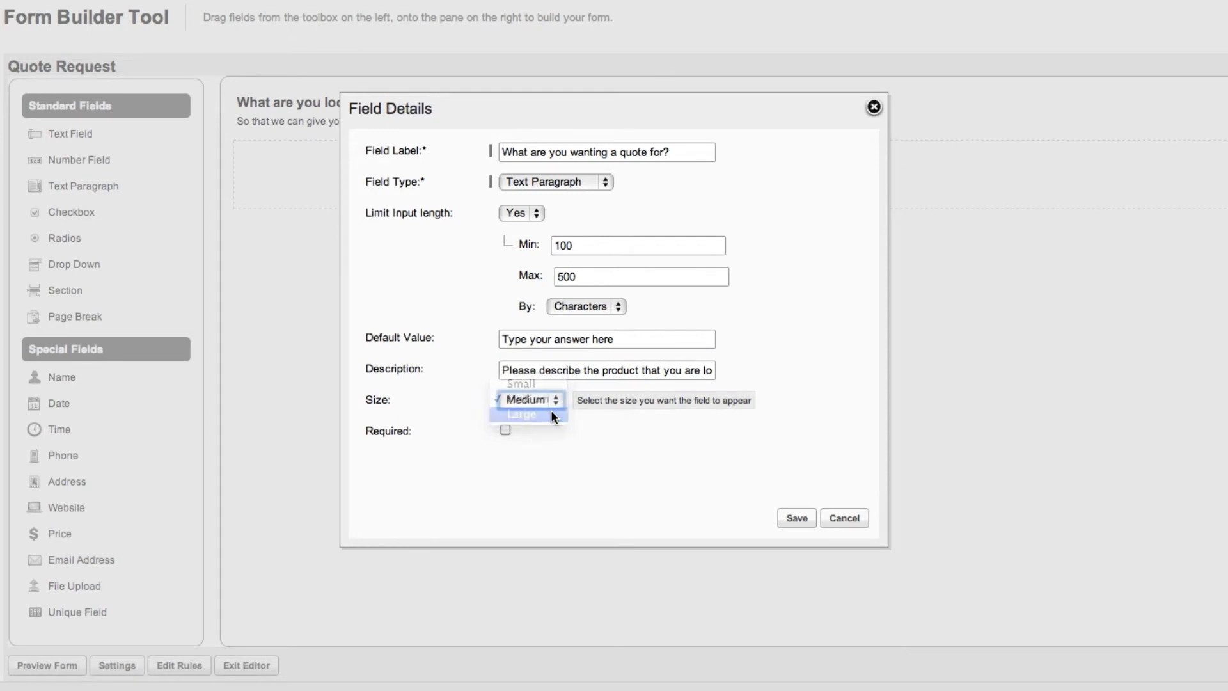
left_click(505, 431)
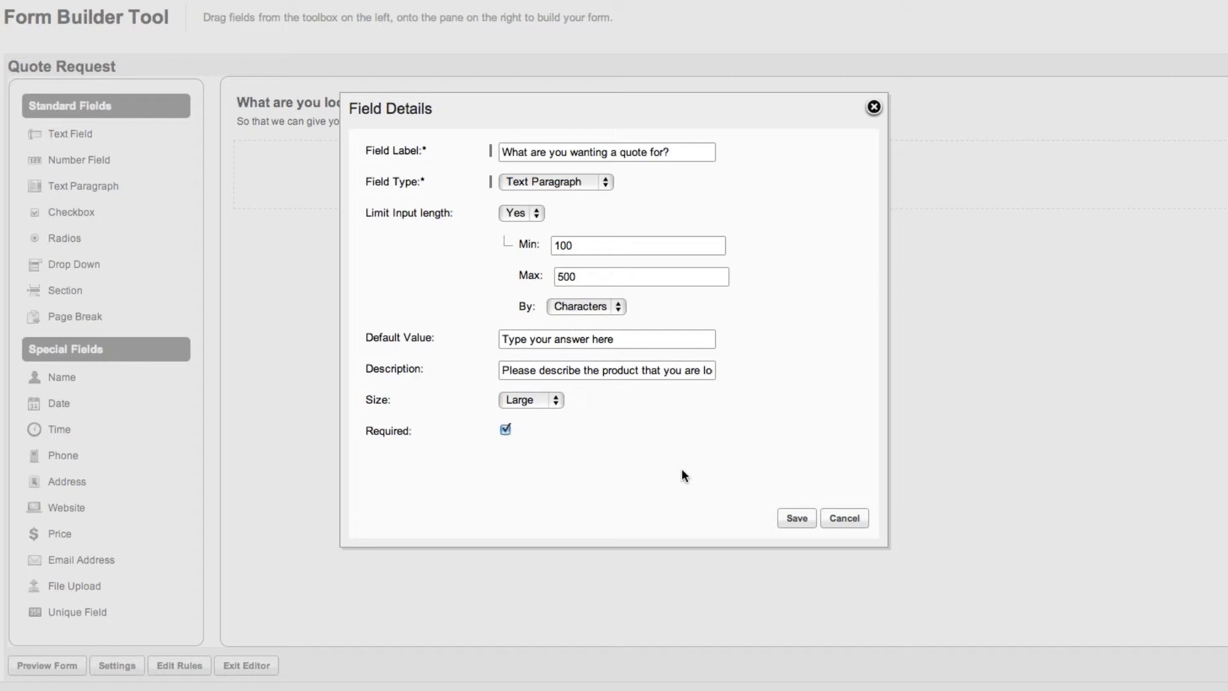
left_click(796, 519)
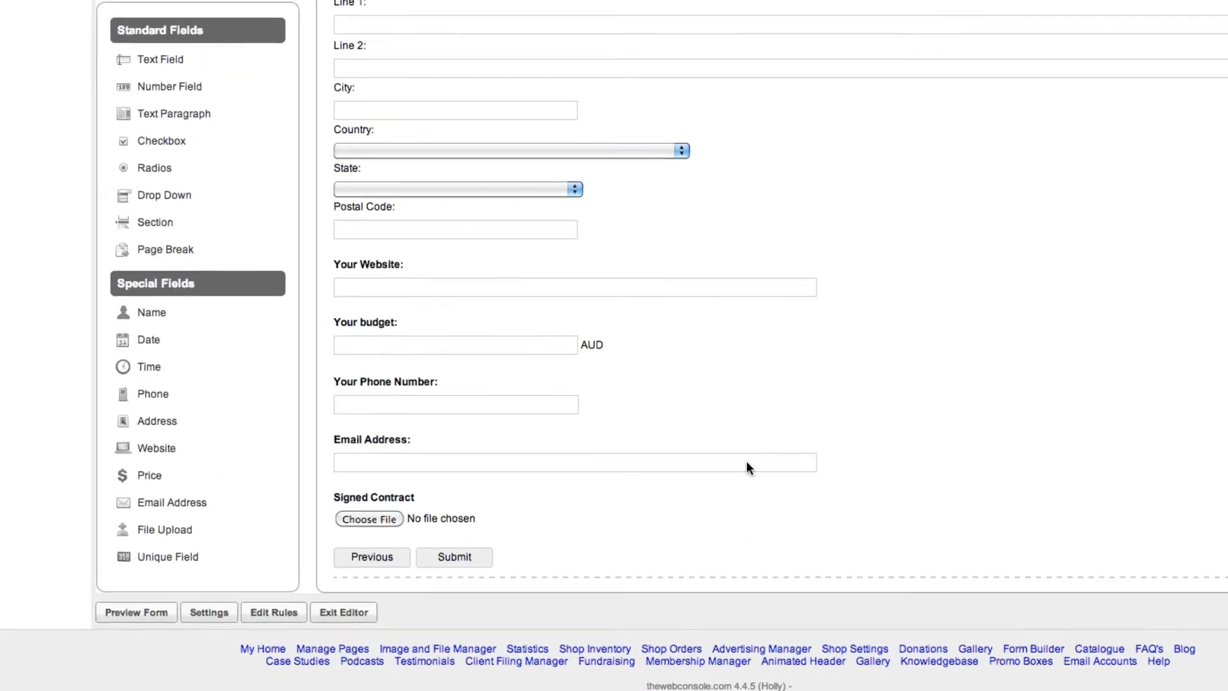
Step: In the form settings' advanced options, choose Email Address as the email field for sending the user copy
left_click(208, 612)
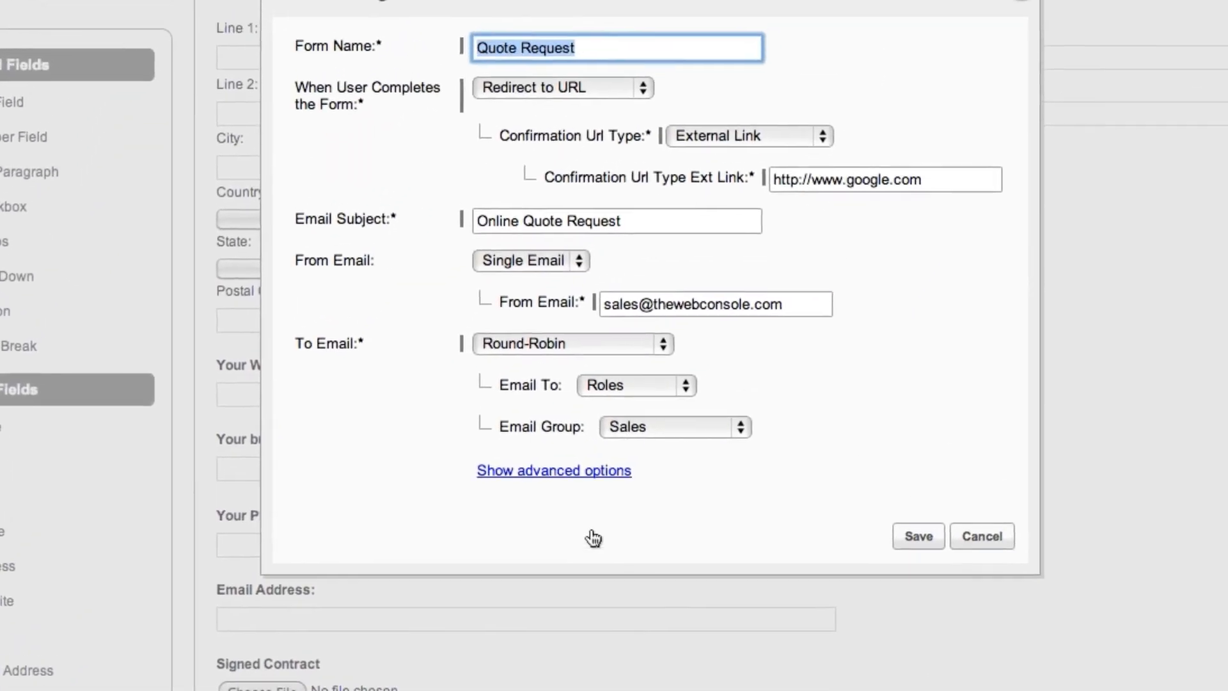
left_click(555, 471)
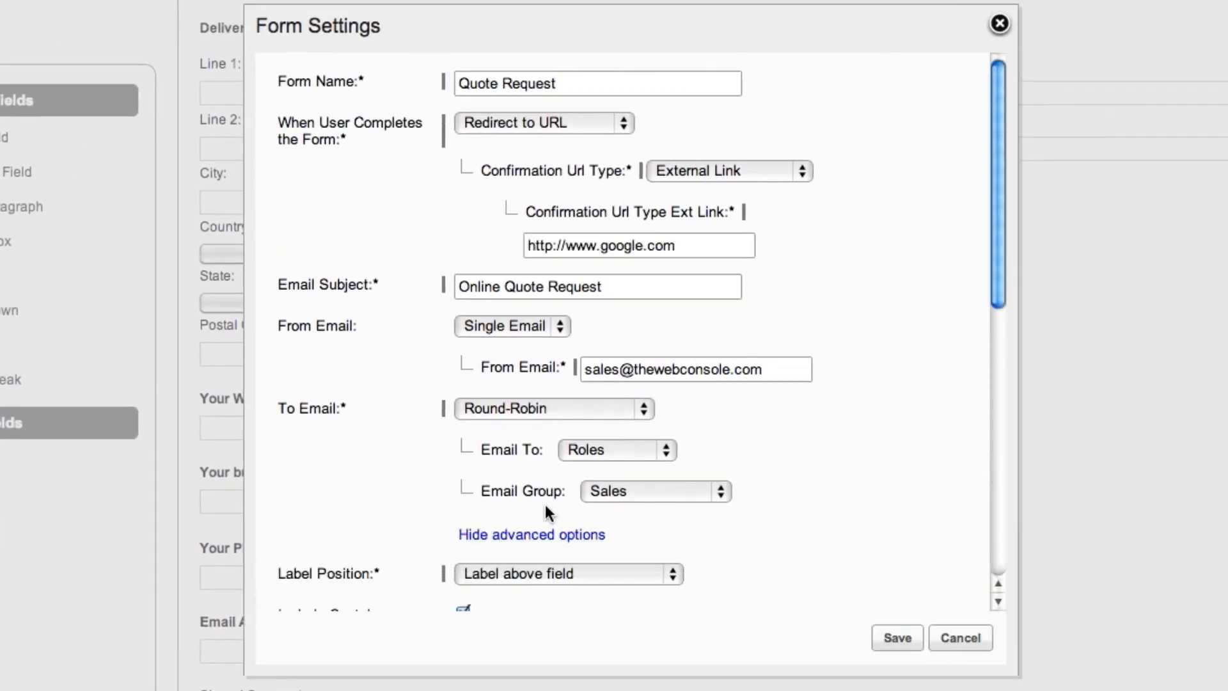
scroll(346, 503, "down", 10)
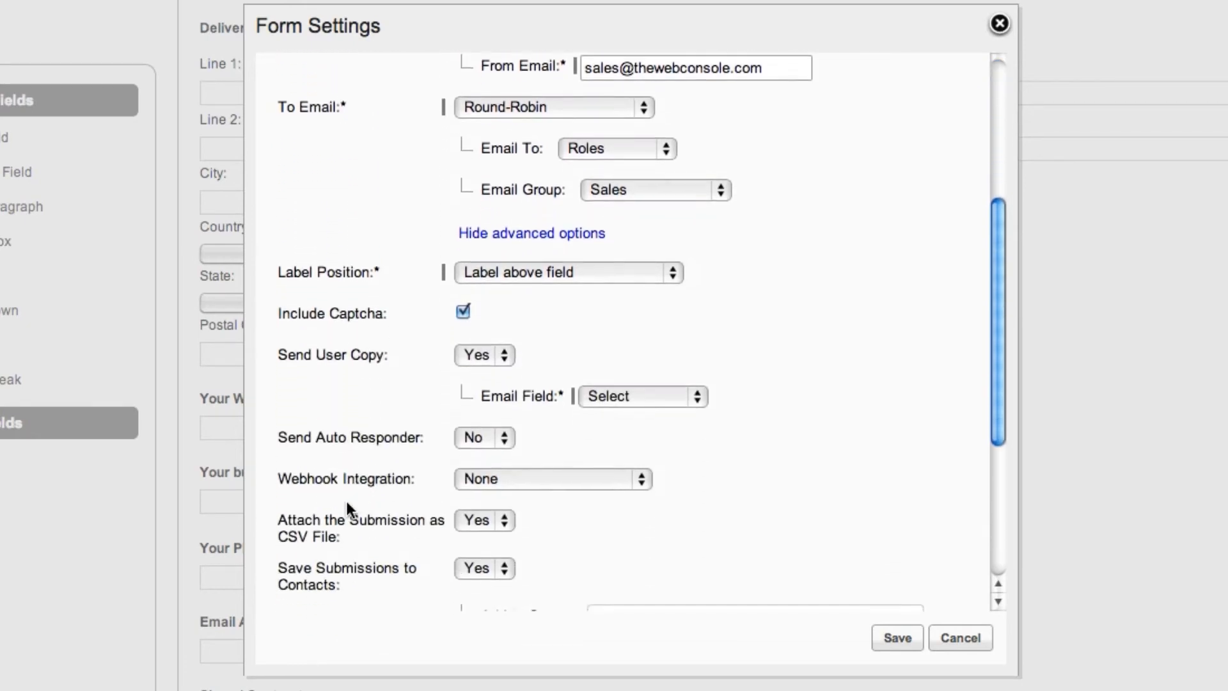
scroll(347, 503, "down", 1)
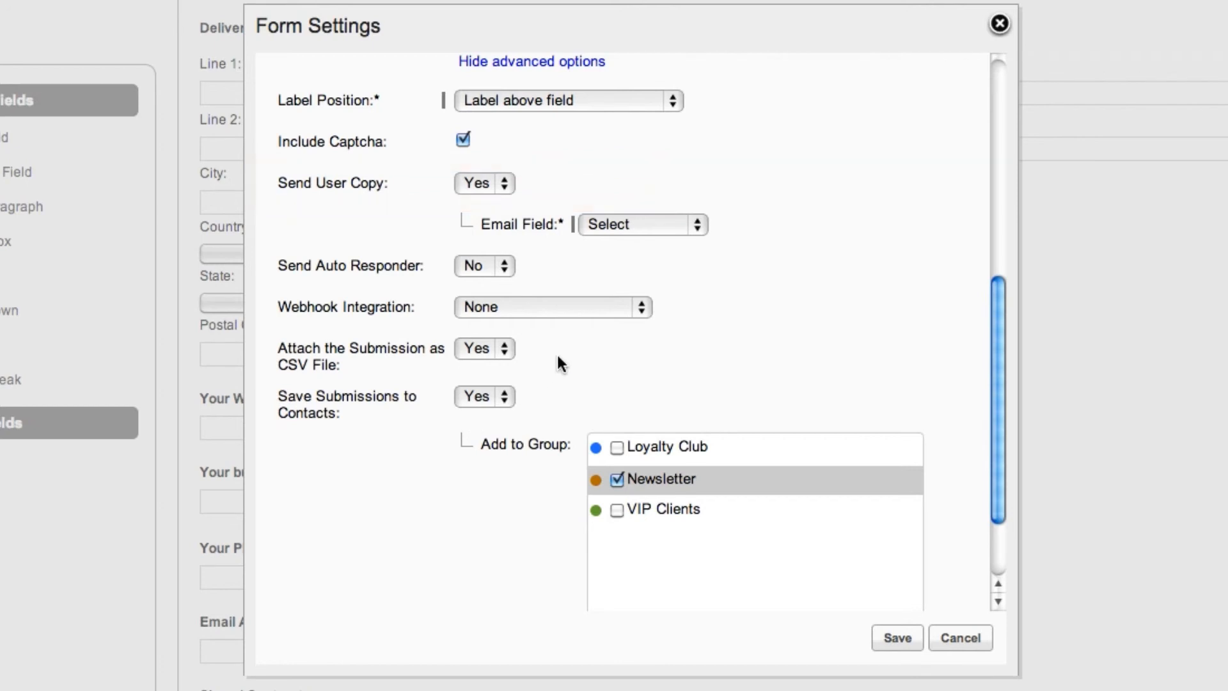
left_click(697, 224)
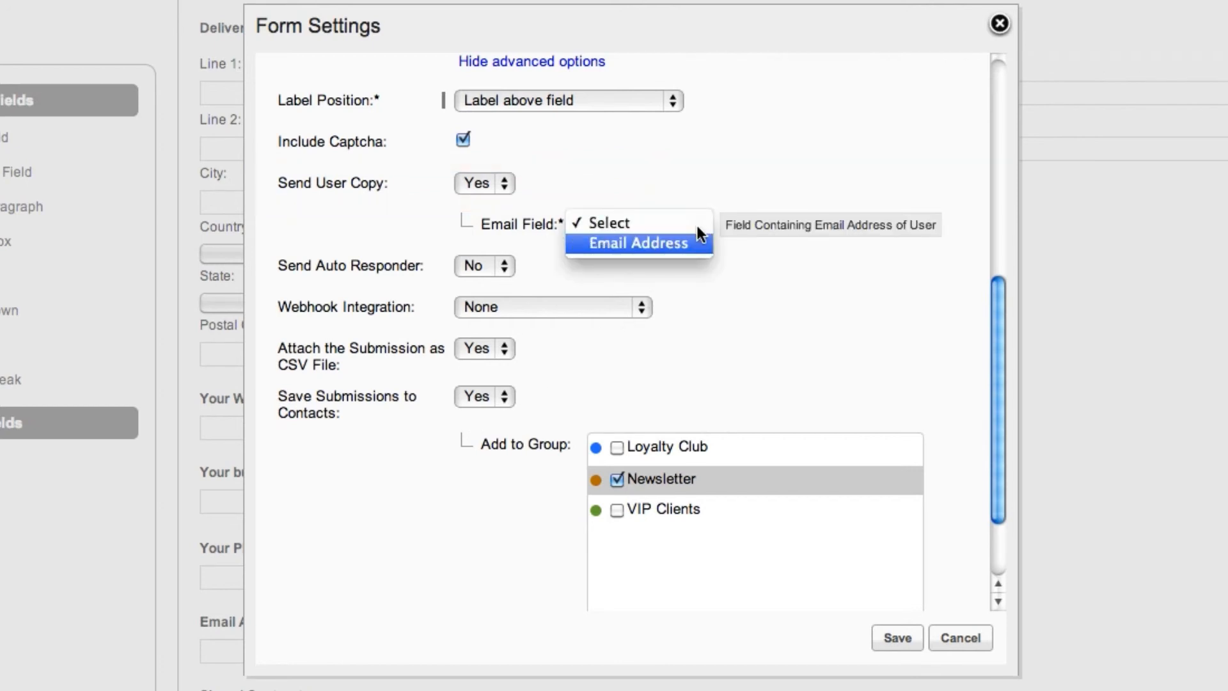
left_click(690, 244)
Step: Set Send Auto Responder to Yes and save the form settings
left_click(504, 266)
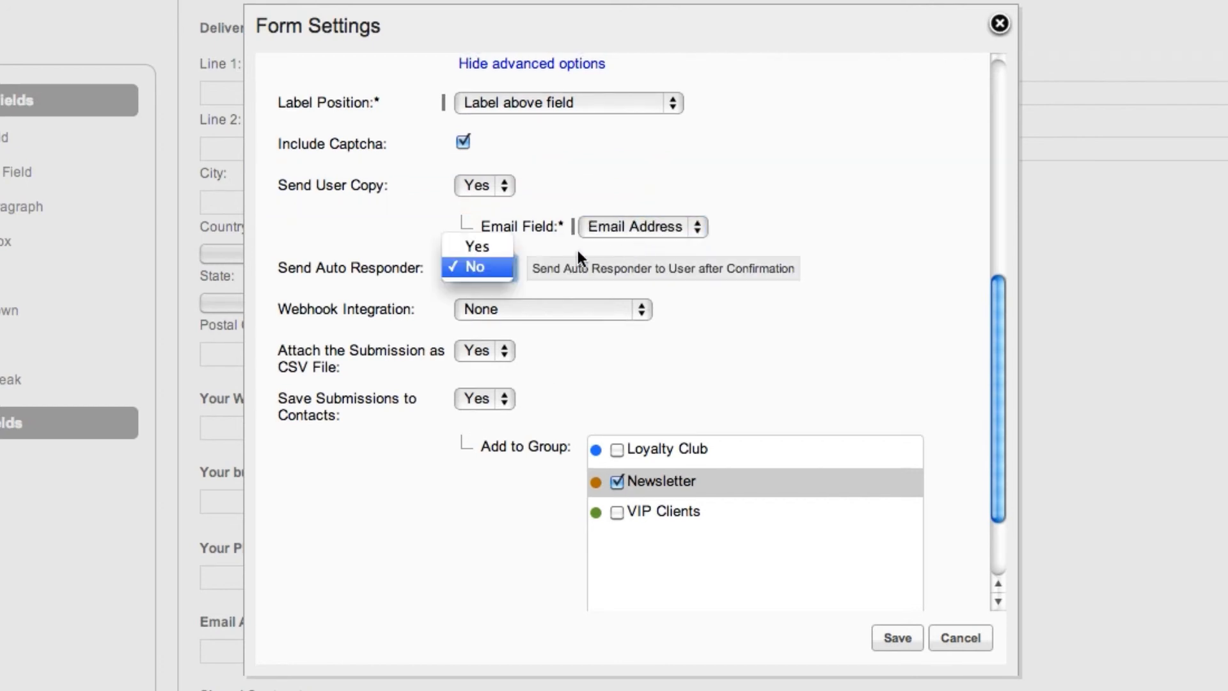
left_click(505, 244)
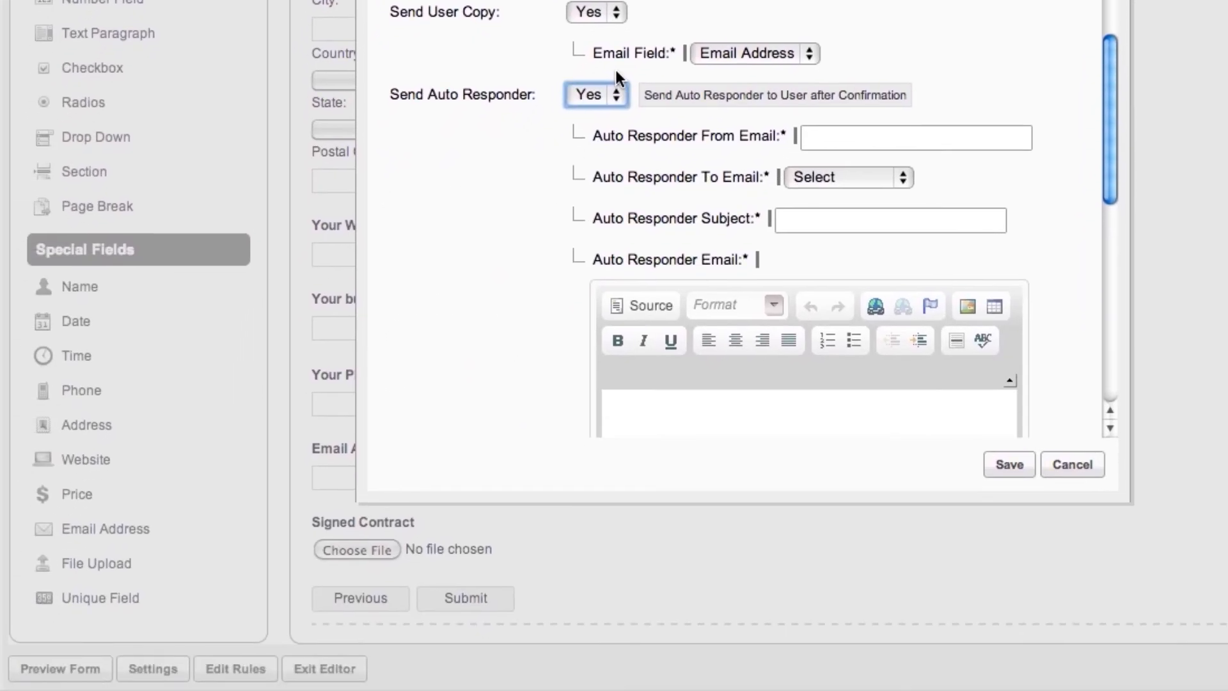
left_click(1014, 458)
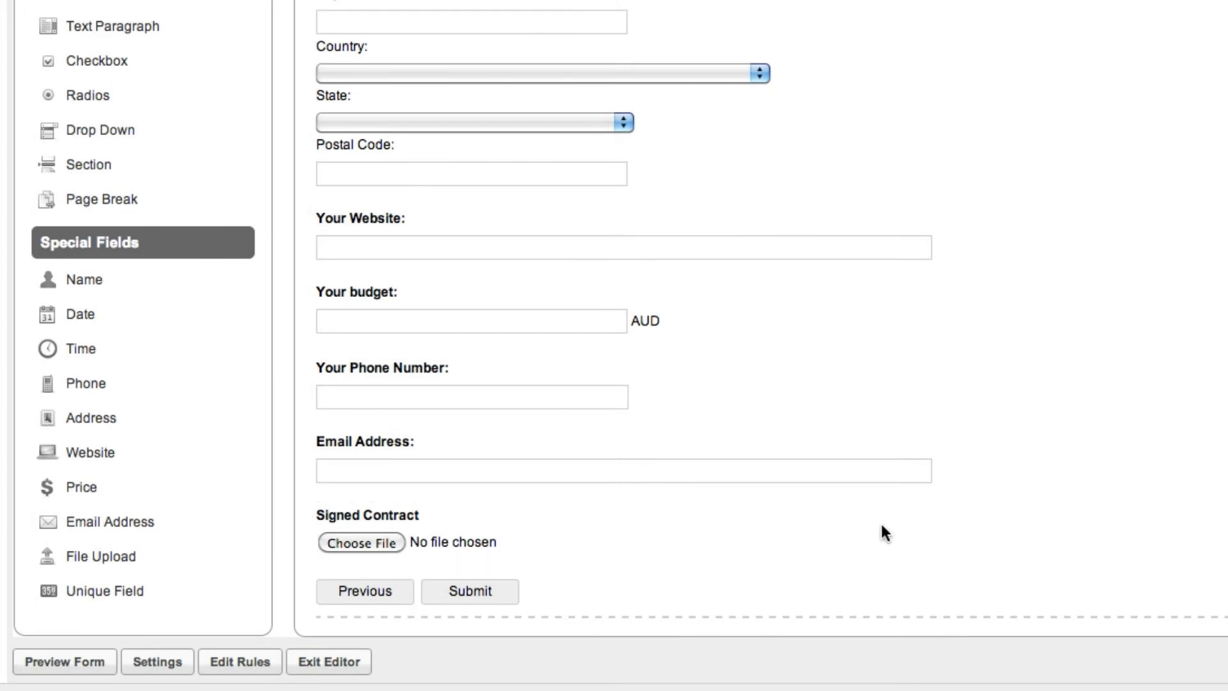
Step: Add a field rule with the condition that Other is checked in "What products are you interested in?"
left_click(230, 659)
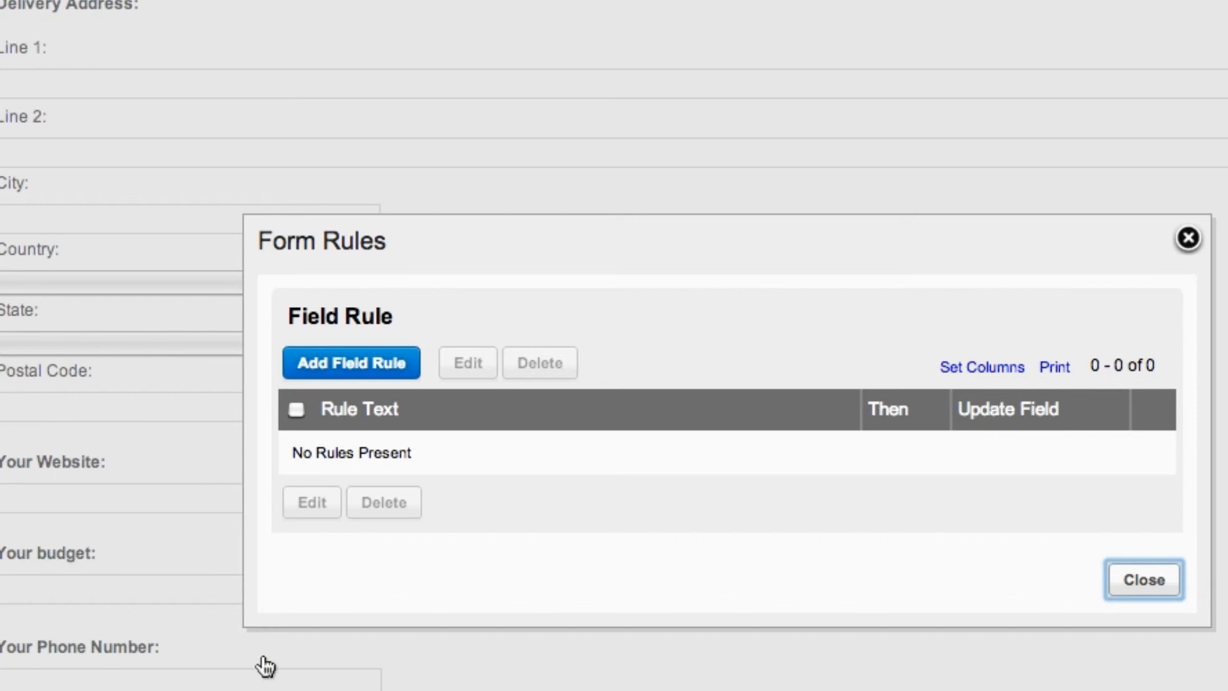
left_click(354, 363)
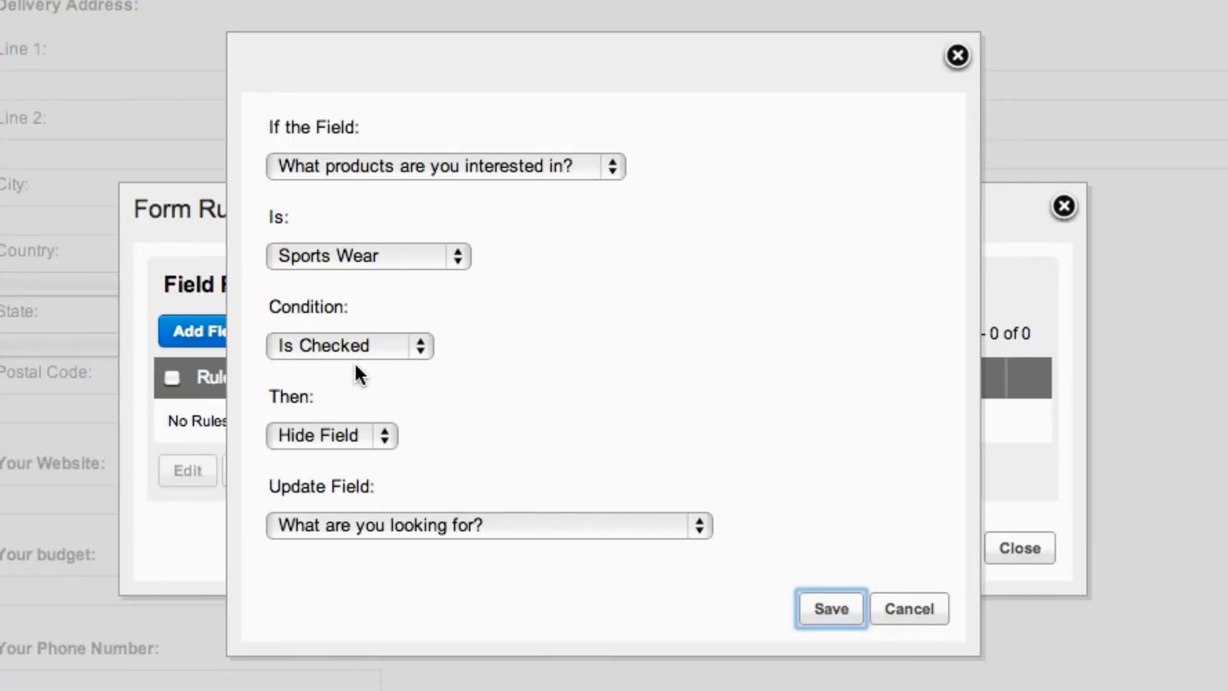
left_click(605, 167)
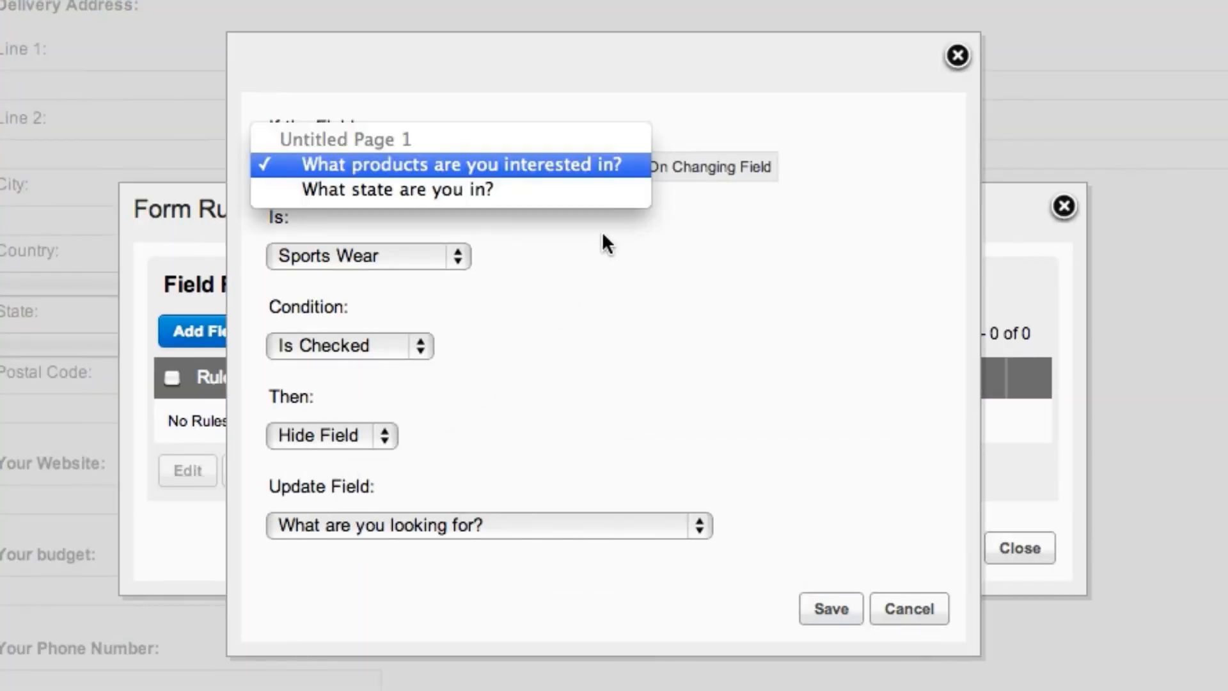
left_click(613, 167)
left_click(462, 251)
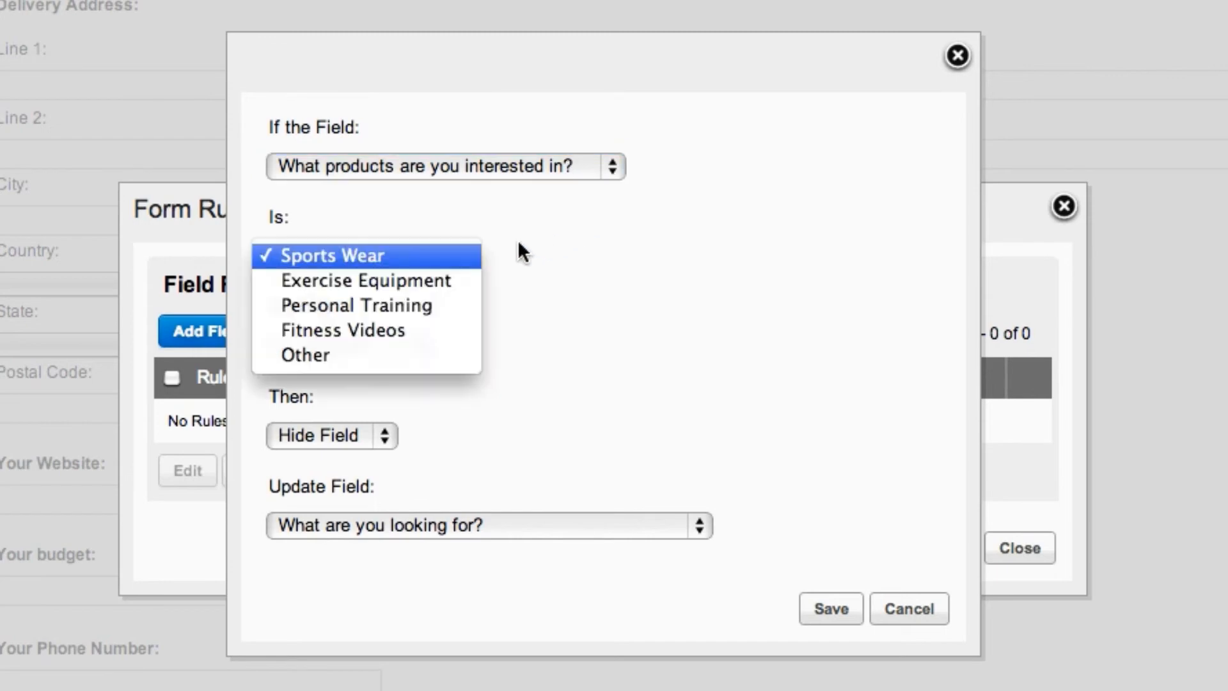
left_click(445, 355)
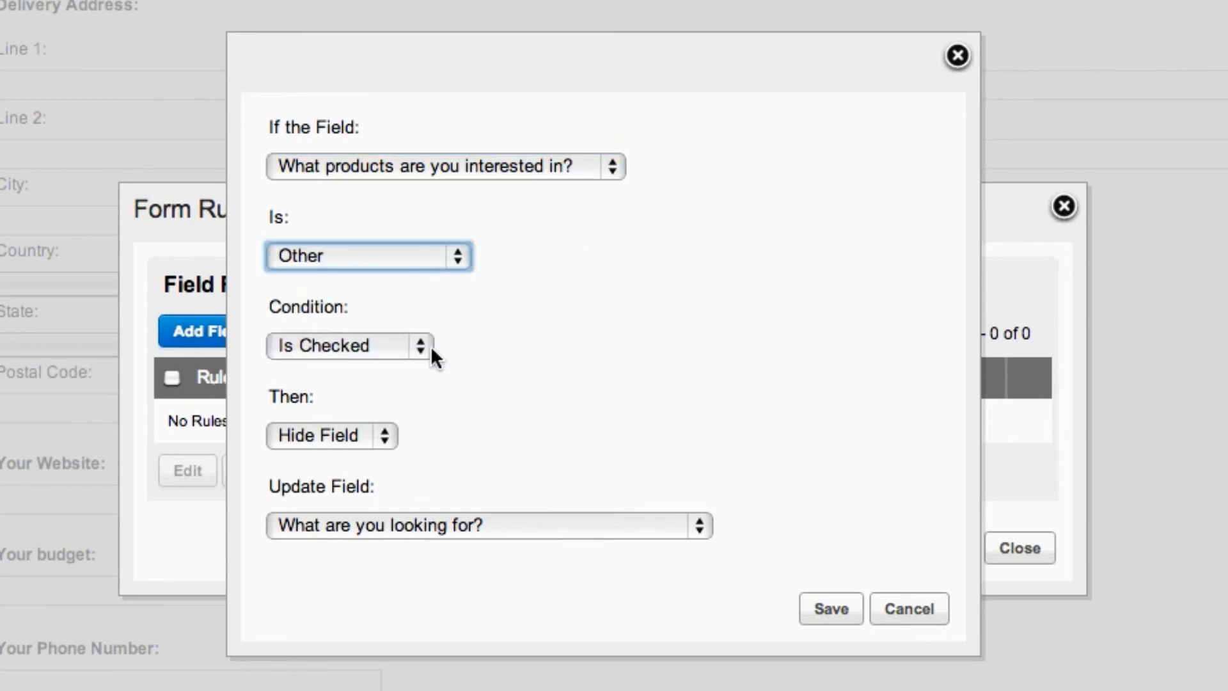
left_click(432, 347)
left_click(427, 347)
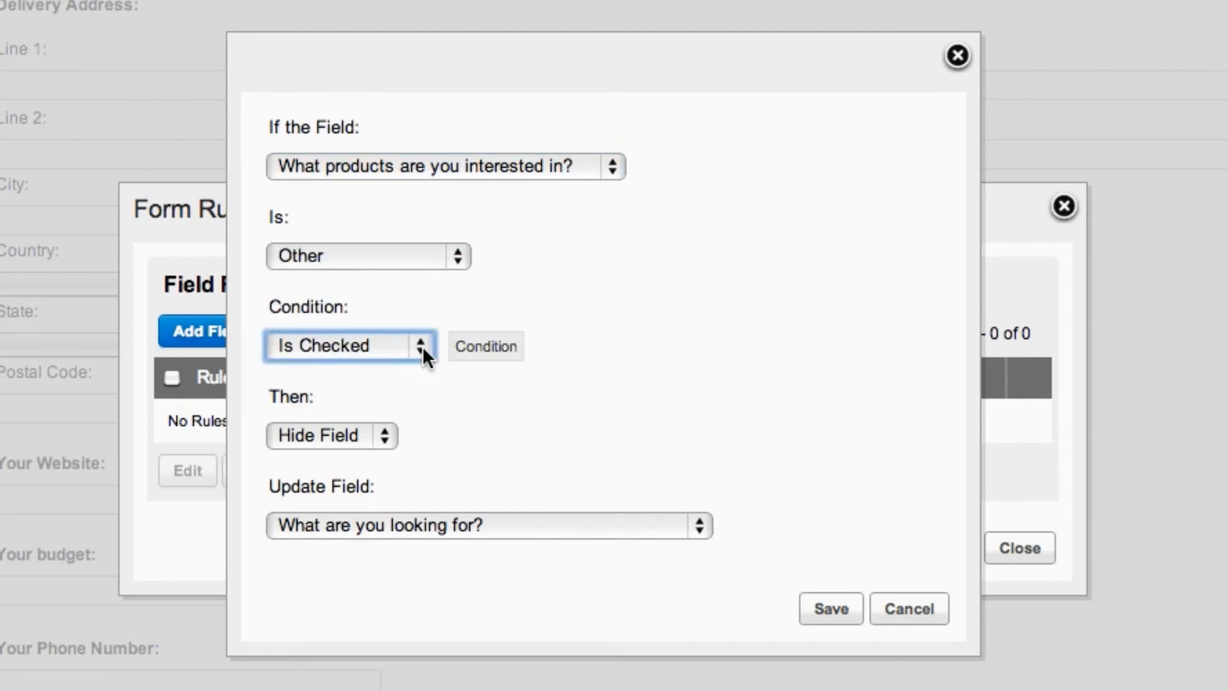
Step: Make the rule show the field "What are you looking for?", save it, and open the form preview
left_click(384, 434)
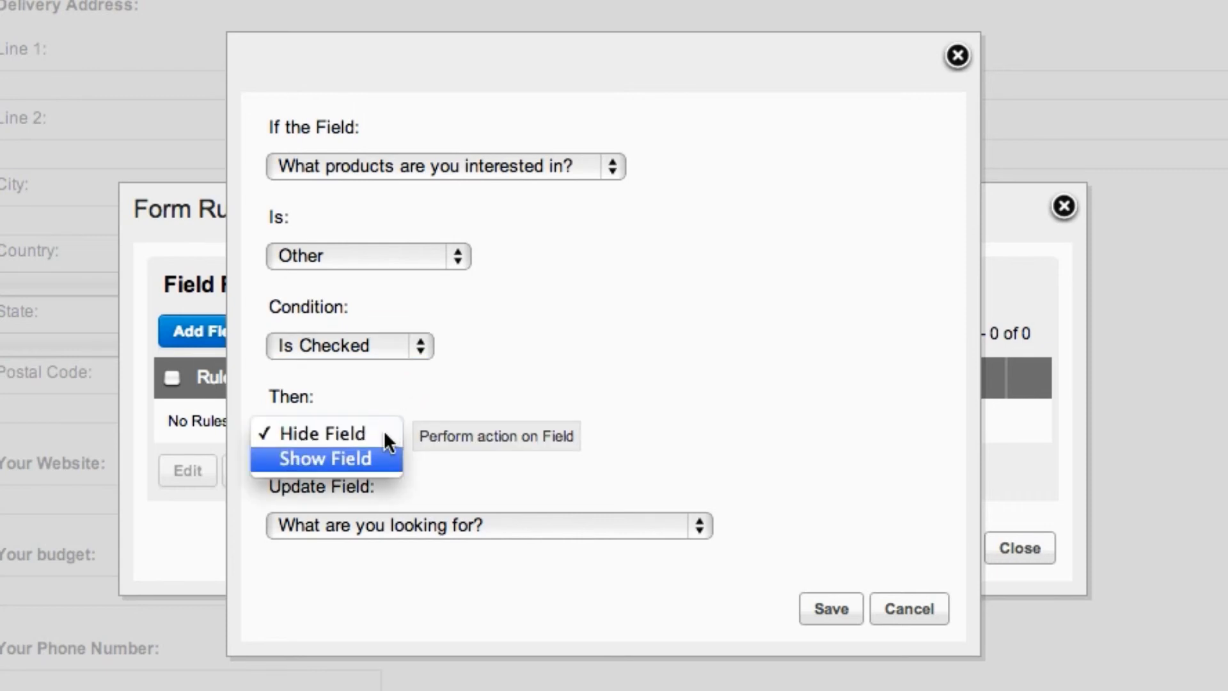
left_click(375, 451)
left_click(548, 522)
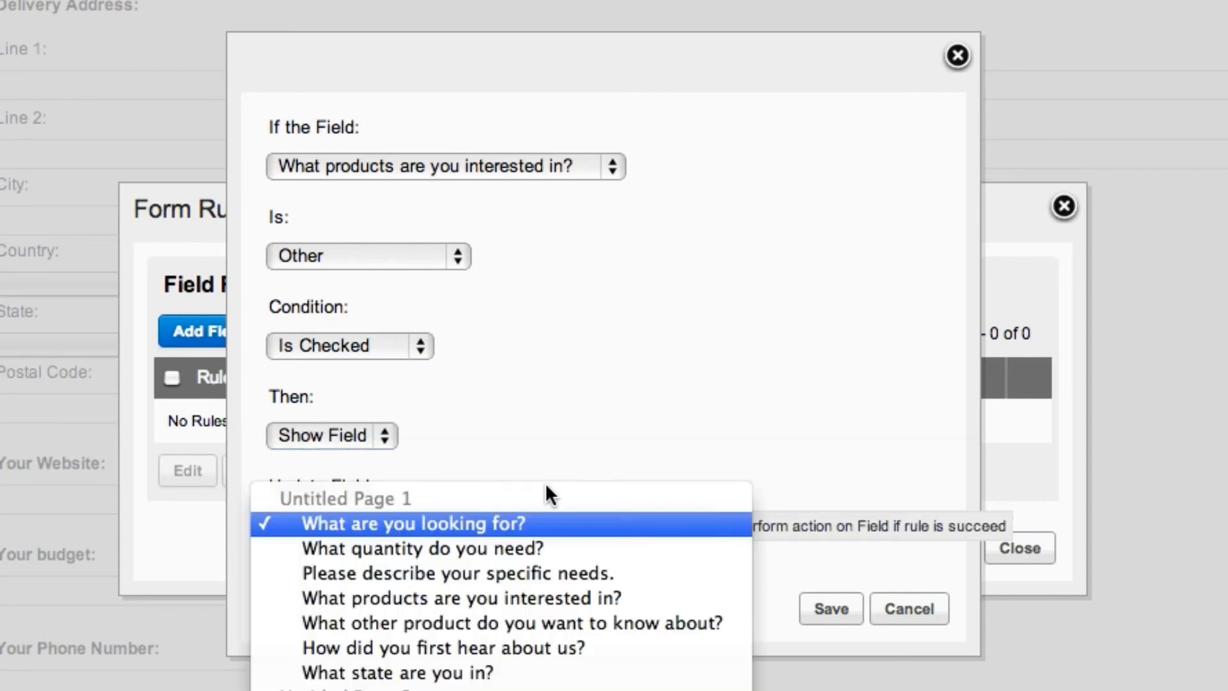
left_click(690, 523)
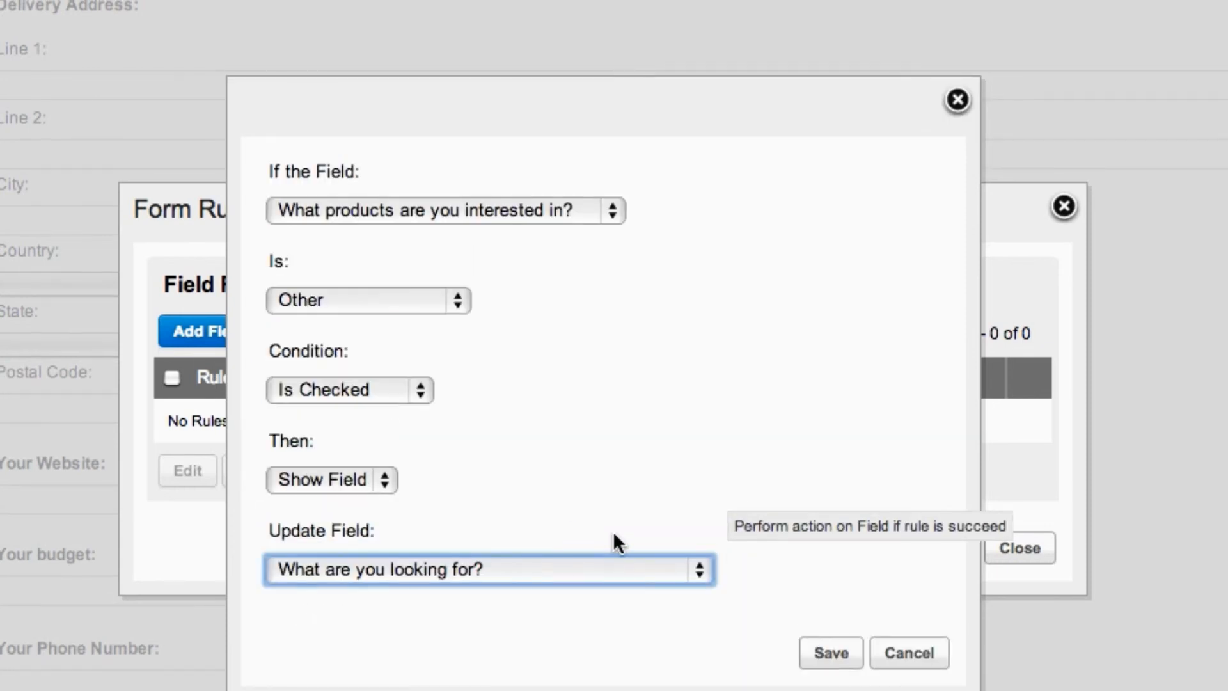
left_click(822, 652)
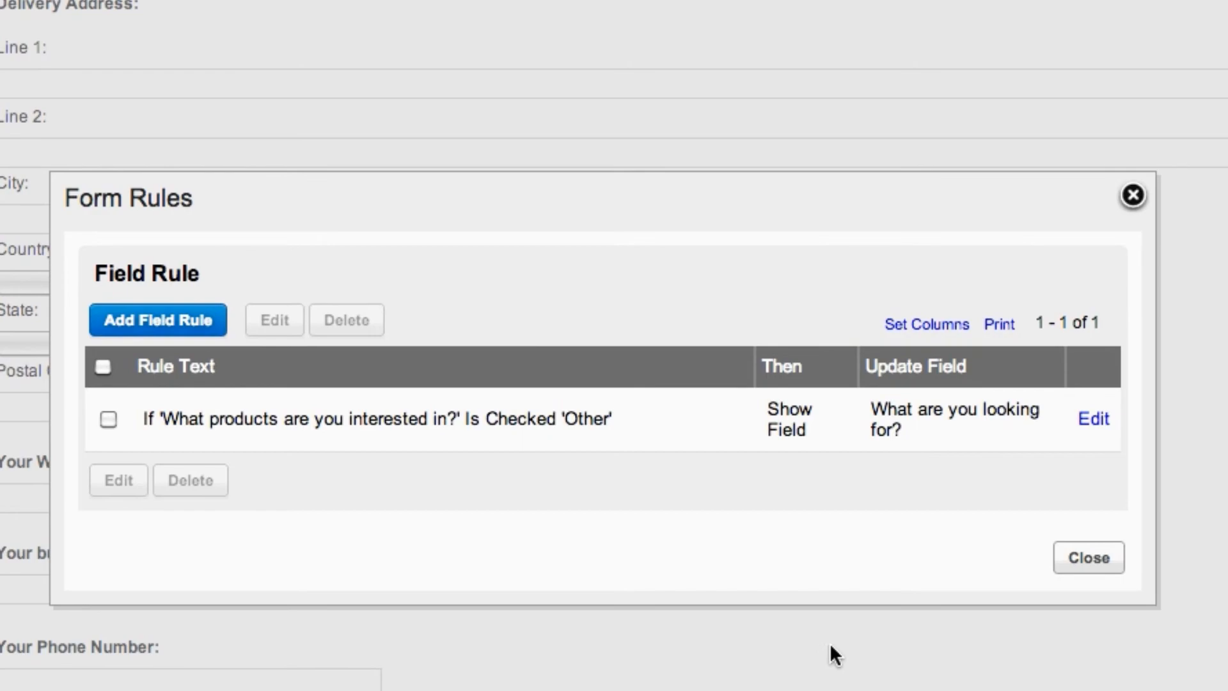
left_click(1061, 563)
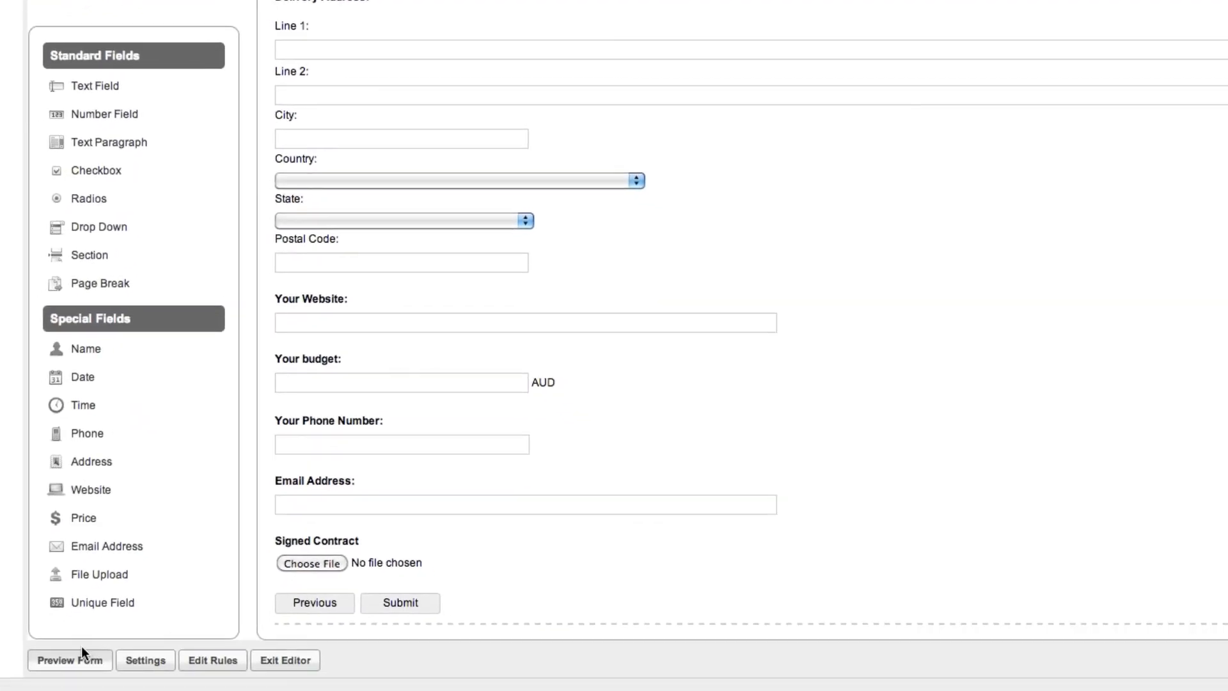
left_click(76, 672)
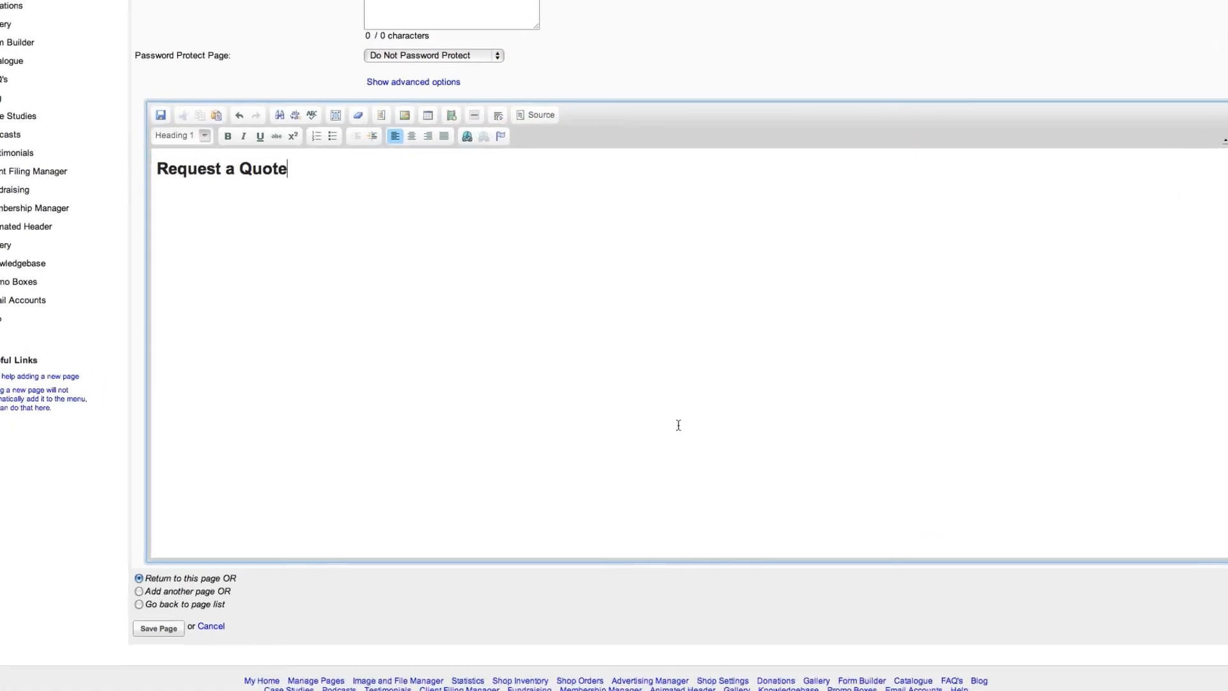
Step: Start a link on the whole "Request a Quote" heading in the page editor, with Formbuilder as the link type
left_click_drag(441, 347, 340, 226)
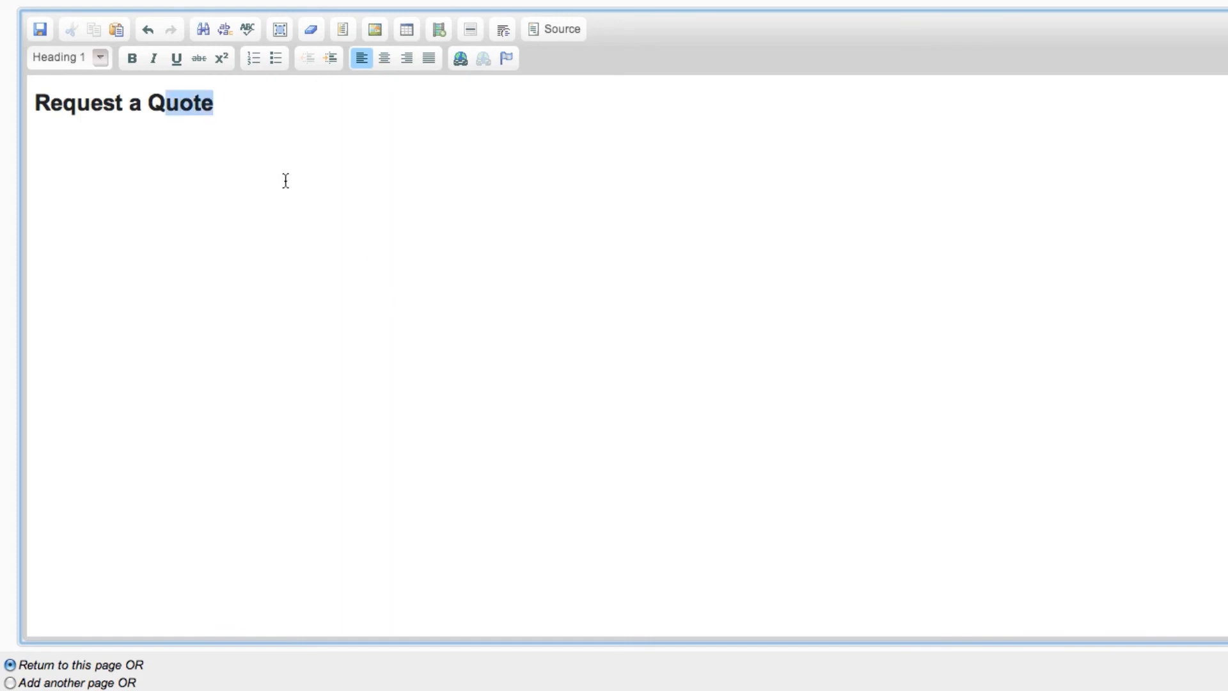
left_click_drag(286, 181, 35, 104)
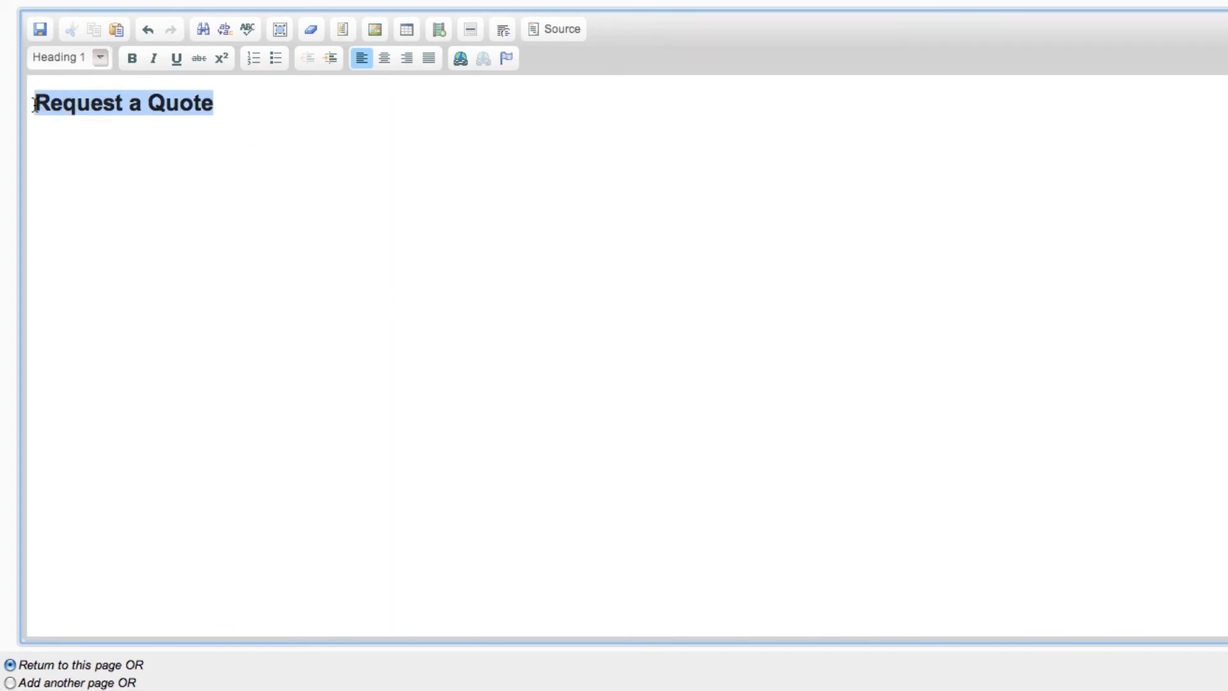
left_click(462, 59)
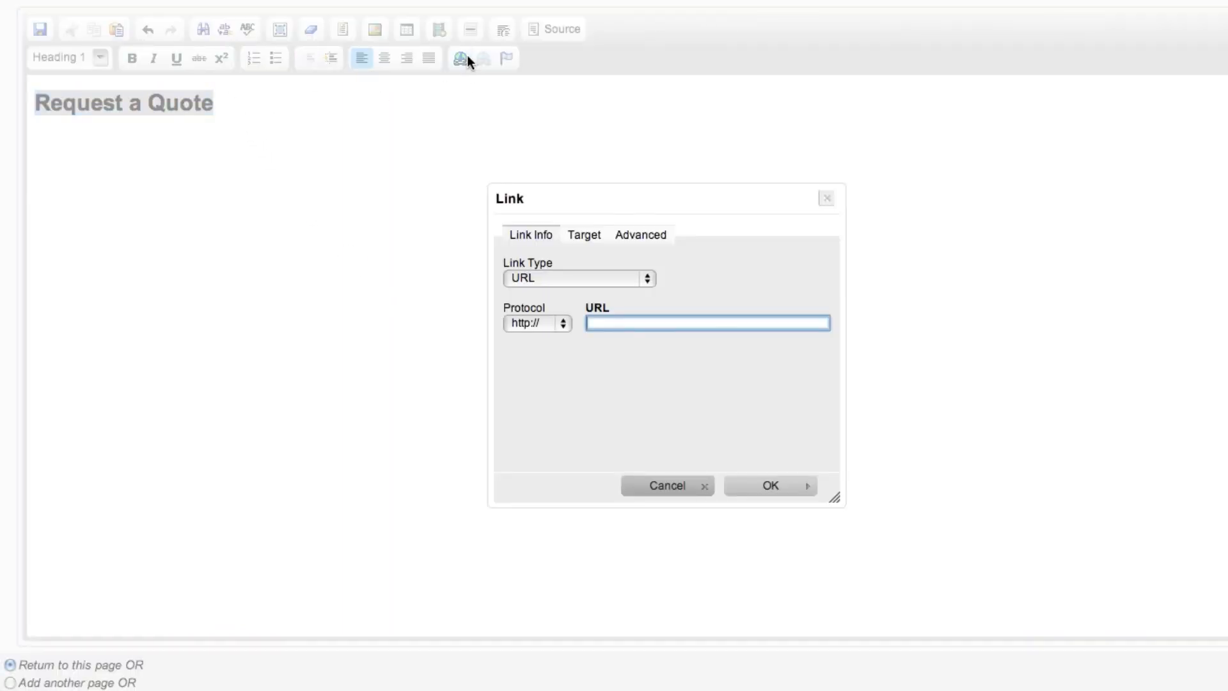
left_click(608, 278)
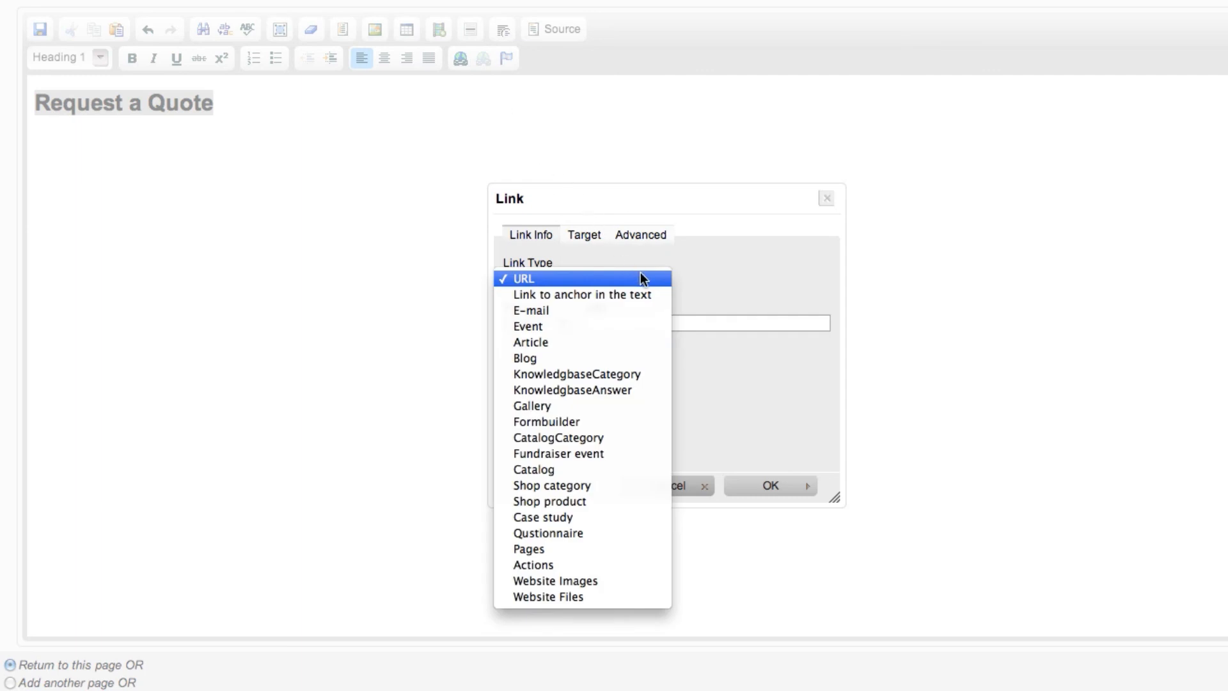
key("Down")
key("Down")
key("Down")
key("Down")
key("Down")
key("Down")
key("Down")
key("Down")
key("Down")
key("Return")
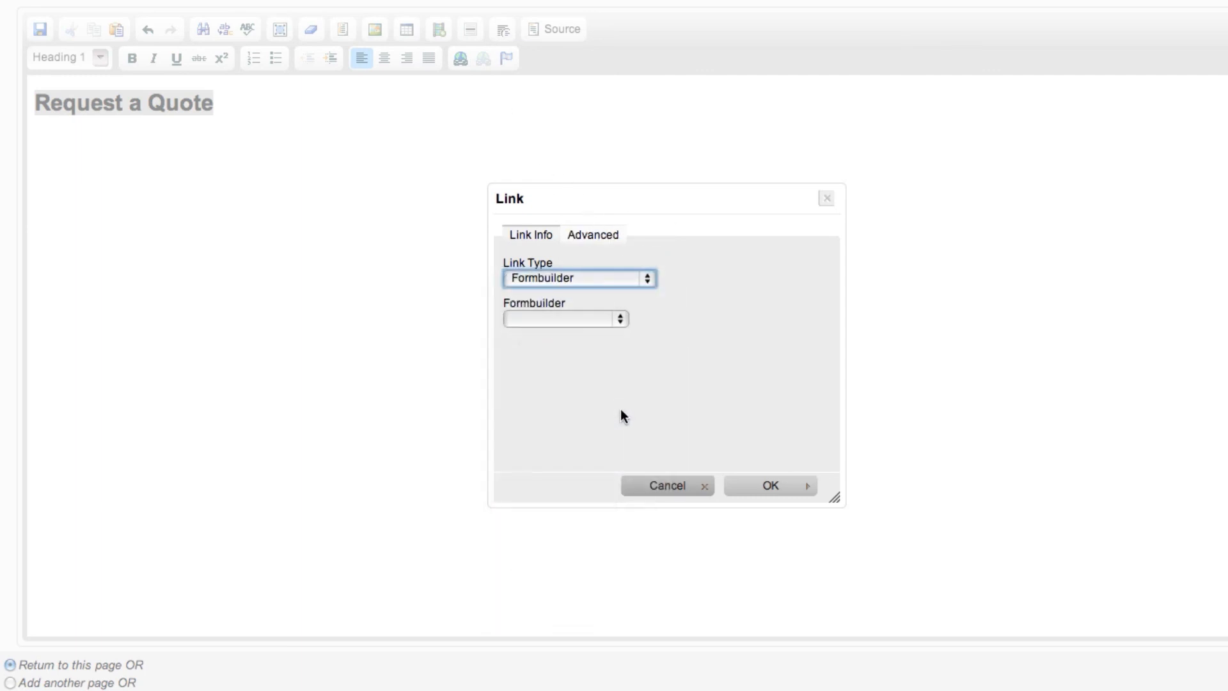
Step: Choose the Quote Request form as the link's target and apply the link
key("Tab")
key("space")
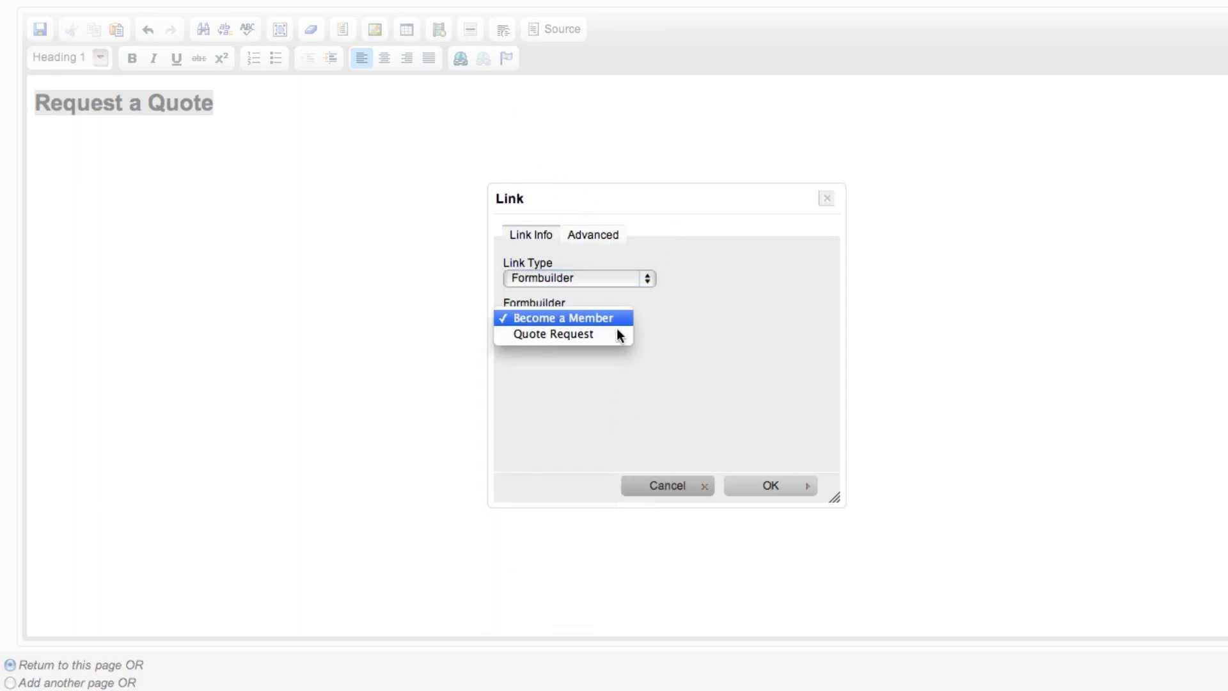
key("Down")
key("Return")
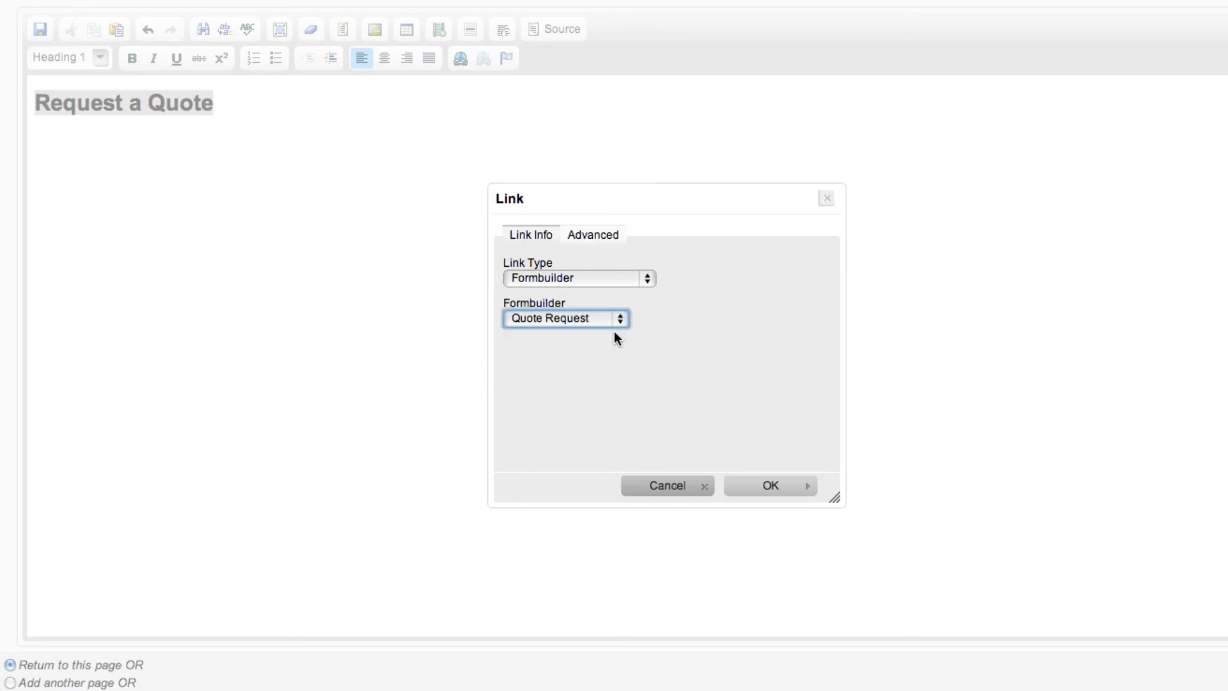
key("Return")
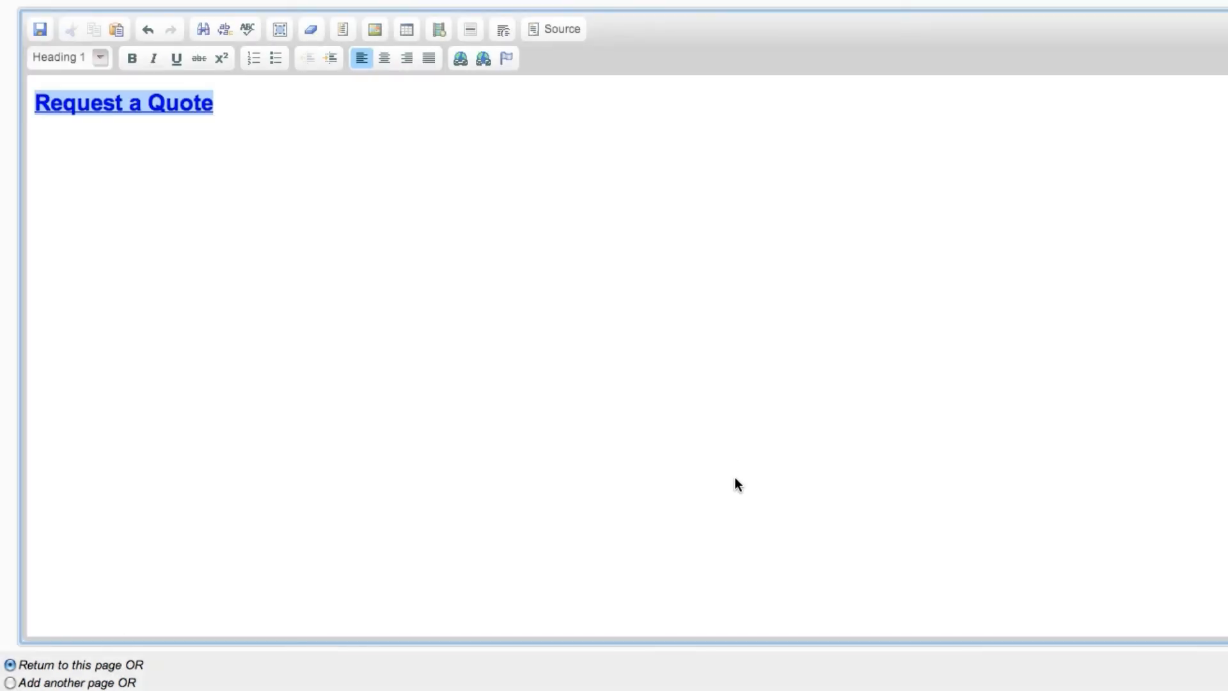